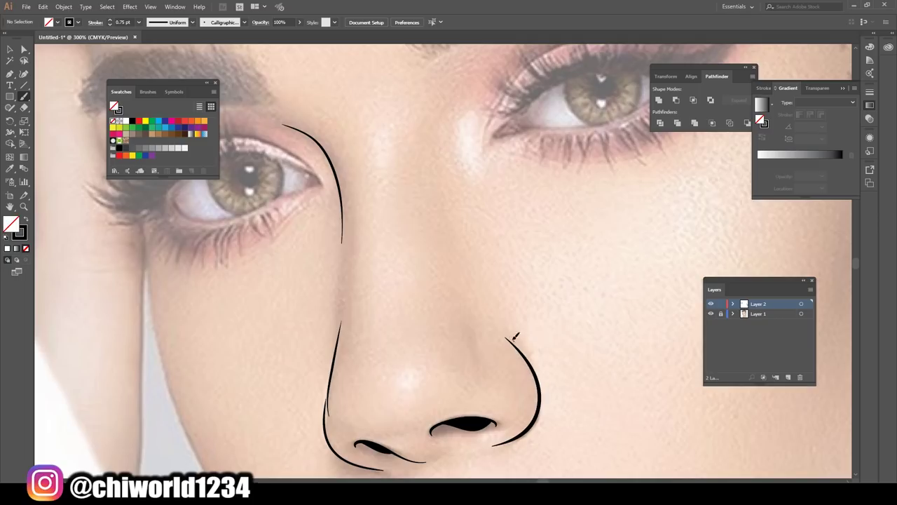
Trace the upper eyelid crease of both eyes with 0.75 pt black brush strokes
scroll(470, 328, down, 3)
scroll(536, 372, up, 3)
mouse_move(390, 287)
mouse_down()
mouse_move(442, 208)
mouse_move(587, 194)
mouse_up()
key(ctrl+z)
scroll(517, 374, down, 3)
scroll(525, 367, up, 3)
drag(387, 265, 606, 229)
scroll(608, 229, down, 3)
scroll(356, 410, up, 3)
drag(153, 350, 370, 289)
scroll(561, 425, down, 2)
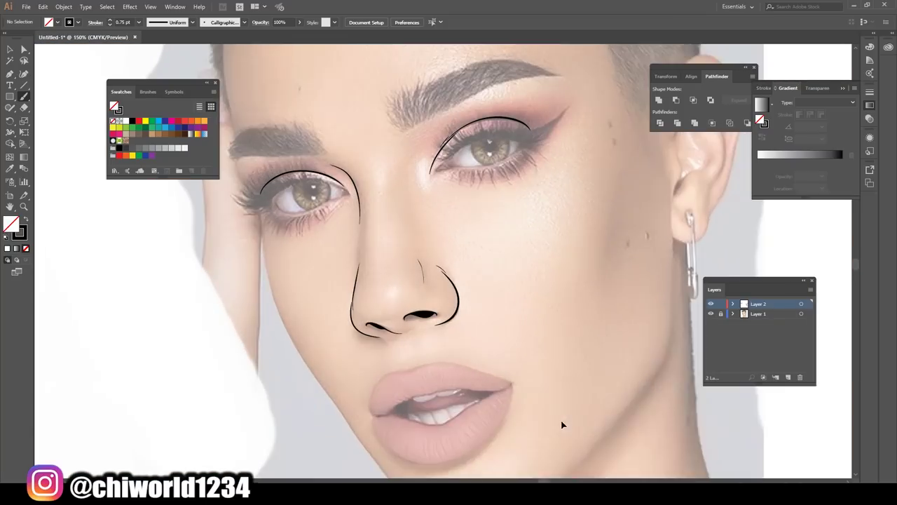
Trace the side of the face from the forehead past the eye and down the cheek to the chin
scroll(562, 426, up, 5)
scroll(226, 233, down, 2)
scroll(467, 267, up, 2)
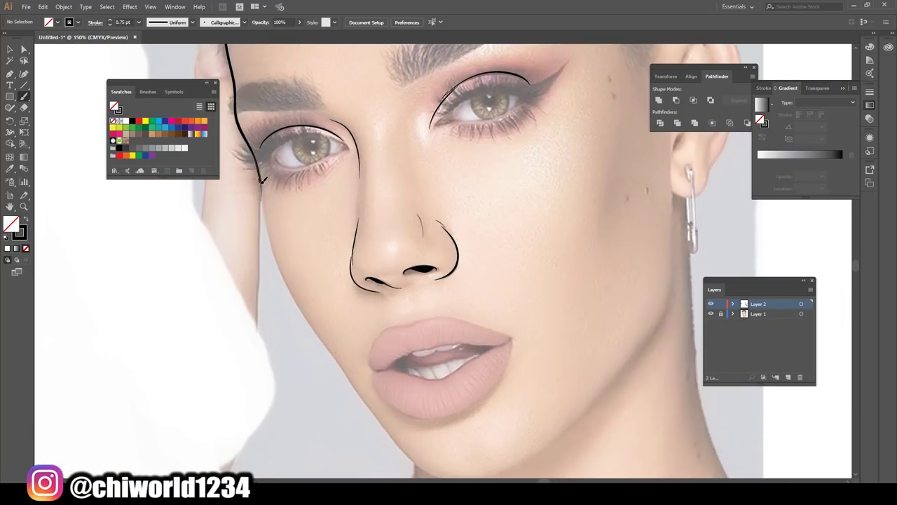
drag(324, 342, 381, 466)
scroll(382, 466, up, 1)
Trace the jawline from the chin around the jaw corner and up to the earlobe
mouse_move(290, 350)
mouse_down()
mouse_move(320, 373)
mouse_move(468, 370)
mouse_move(600, 236)
mouse_up()
drag(612, 274, 500, 366)
mouse_move(544, 169)
mouse_down()
mouse_move(526, 292)
mouse_move(435, 403)
mouse_up()
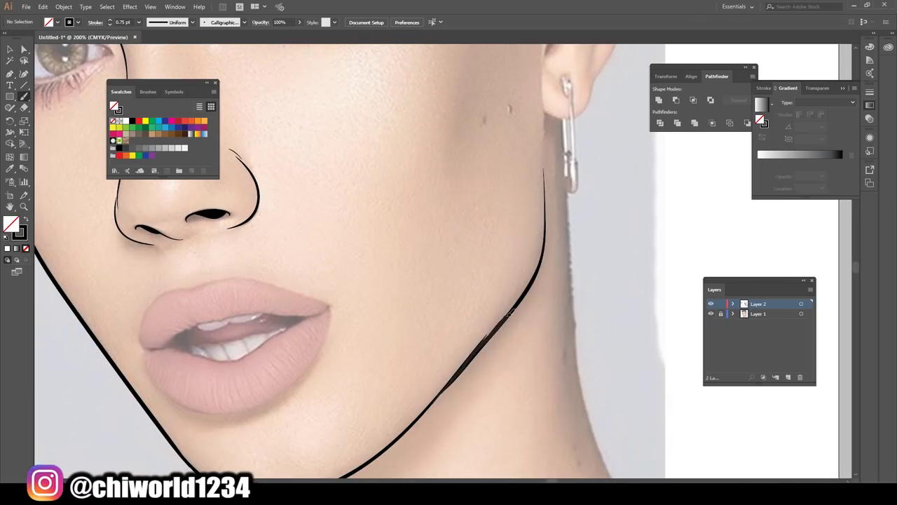
scroll(532, 288, down, 2)
scroll(542, 425, up, 3)
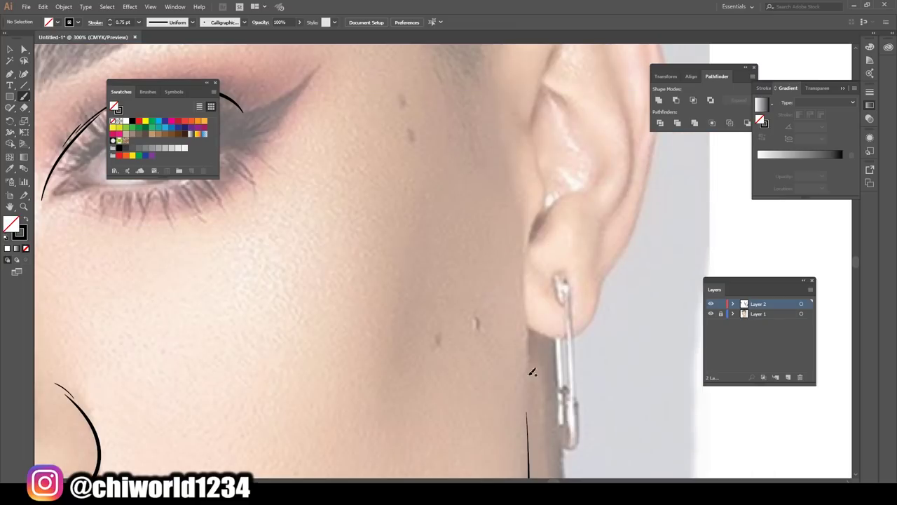
scroll(556, 390, down, 2)
scroll(557, 392, up, 1)
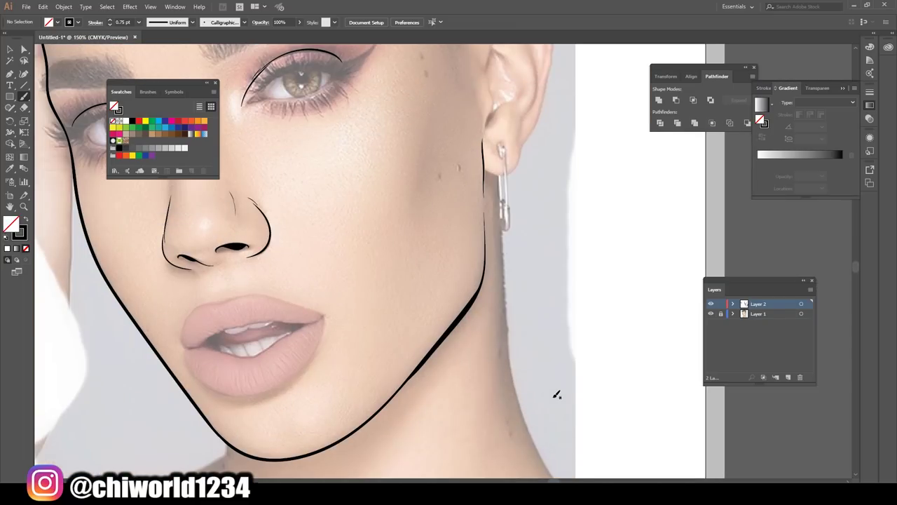
Draw a wavy dripping edge across the cheek from the ear-side jaw toward the nose
scroll(551, 395, up, 2)
mouse_move(585, 250)
mouse_down()
mouse_move(560, 319)
mouse_move(553, 295)
mouse_move(456, 350)
mouse_move(393, 267)
mouse_move(245, 284)
mouse_up()
scroll(526, 273, up, 2)
scroll(399, 354, down, 2)
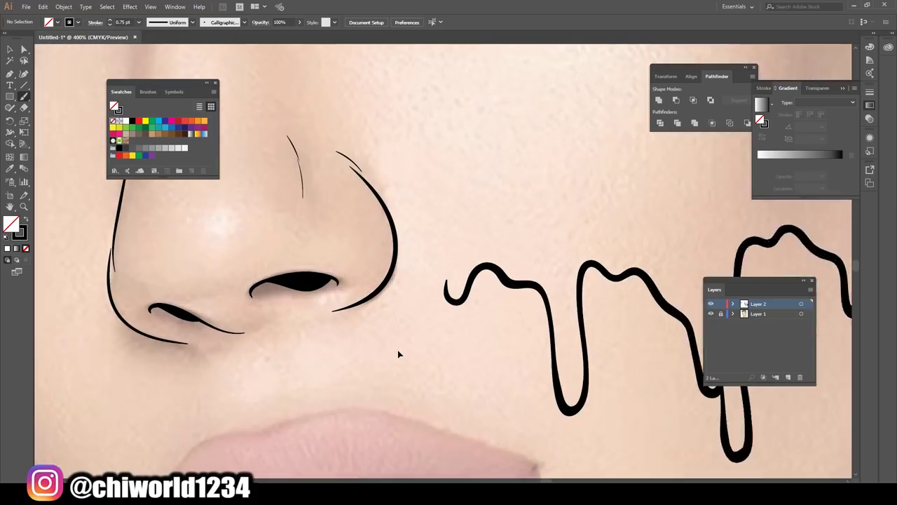
mouse_move(531, 254)
mouse_down()
mouse_move(410, 301)
mouse_move(236, 297)
mouse_move(224, 308)
mouse_up()
scroll(421, 441, down, 3)
scroll(477, 266, up, 3)
Continue the dripping edge beneath the nose and across the other cheek to the face outline
mouse_move(471, 260)
mouse_down()
mouse_move(484, 307)
mouse_move(424, 382)
mouse_move(407, 290)
mouse_move(319, 245)
mouse_move(325, 327)
mouse_up()
scroll(485, 397, down, 3)
scroll(413, 279, up, 3)
scroll(326, 328, down, 3)
scroll(277, 349, up, 3)
drag(474, 265, 461, 297)
scroll(474, 266, down, 3)
scroll(414, 271, up, 3)
Draw a long narrow drip hanging off the edge of the cheek beside the dripping line
key(v)
scroll(417, 350, up, 4)
key(b)
scroll(460, 297, down, 2)
drag(461, 219, 425, 86)
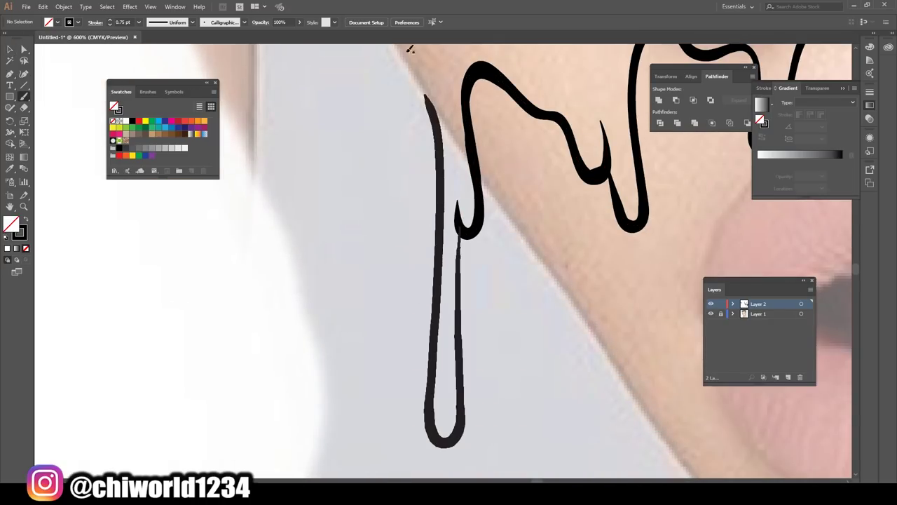
scroll(425, 85, down, 3)
scroll(531, 361, up, 3)
Add a small drip beside the long one and redraw the cheek outline down to the chin
mouse_move(364, 421)
mouse_down()
mouse_move(320, 335)
mouse_move(278, 202)
mouse_move(270, 113)
mouse_up()
scroll(364, 449, down, 3)
scroll(316, 344, up, 4)
mouse_move(313, 321)
mouse_down()
mouse_move(402, 317)
mouse_move(413, 253)
mouse_up()
scroll(384, 322, down, 3)
scroll(497, 426, up, 1)
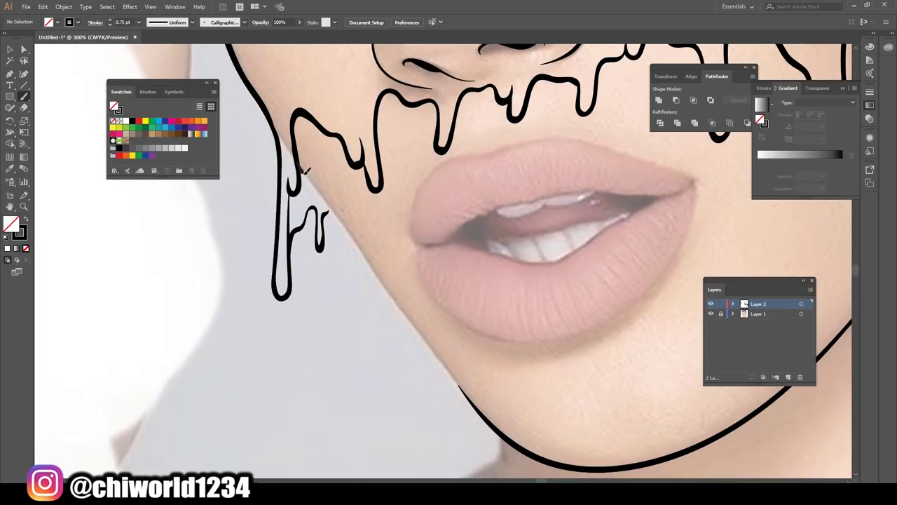
scroll(374, 419, down, 2)
scroll(304, 240, up, 3)
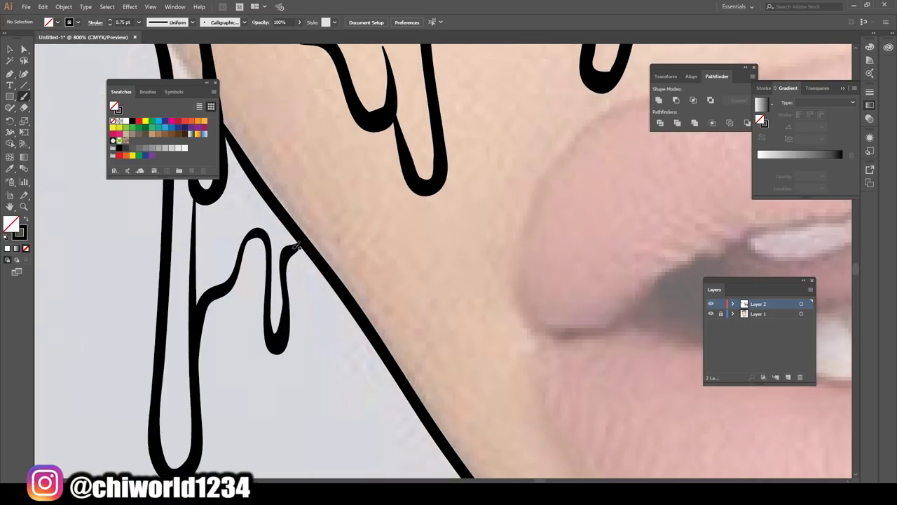
Trace the edge of the neck and draw a wavy dripping edge across its base
scroll(392, 435, down, 3)
scroll(396, 429, up, 1)
scroll(396, 430, up, 1)
mouse_move(459, 185)
mouse_down()
mouse_move(472, 390)
mouse_move(460, 310)
mouse_move(472, 374)
mouse_move(426, 286)
mouse_move(445, 340)
mouse_up()
scroll(455, 329, down, 3)
scroll(533, 315, up, 3)
mouse_move(560, 147)
mouse_down()
mouse_move(604, 319)
mouse_move(554, 393)
mouse_move(501, 339)
mouse_move(449, 381)
mouse_move(371, 400)
mouse_move(326, 437)
mouse_move(318, 389)
mouse_move(204, 351)
mouse_up()
scroll(203, 350, down, 3)
Outline the upper and lower lips and the mouth opening, using a 0.5 pt stroke
scroll(311, 357, up, 4)
scroll(295, 280, down, 3)
scroll(420, 246, up, 4)
mouse_move(244, 279)
mouse_down()
mouse_move(407, 220)
mouse_move(622, 198)
mouse_up()
click(139, 23)
click(150, 47)
mouse_move(295, 276)
mouse_down()
mouse_move(524, 251)
mouse_move(583, 219)
mouse_up()
mouse_move(245, 279)
mouse_down()
mouse_move(294, 168)
mouse_move(471, 133)
mouse_move(631, 191)
mouse_move(253, 282)
mouse_move(421, 399)
mouse_move(627, 209)
mouse_move(643, 176)
mouse_up()
scroll(253, 267, down, 1)
scroll(396, 433, down, 3)
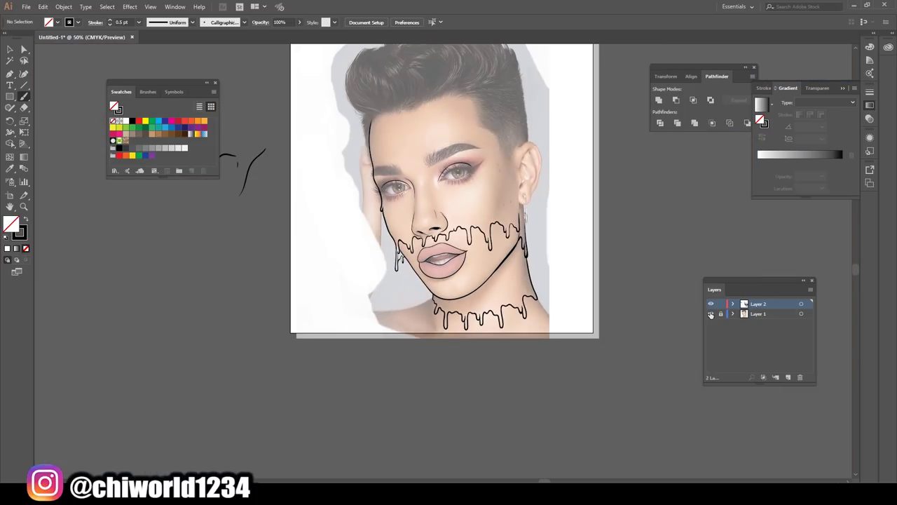
Trace the upper teeth, lower teeth and tongue inside the open mouth with 0.5 pt brush strokes
scroll(610, 336, up, 4)
scroll(327, 308, up, 1)
drag(493, 281, 618, 254)
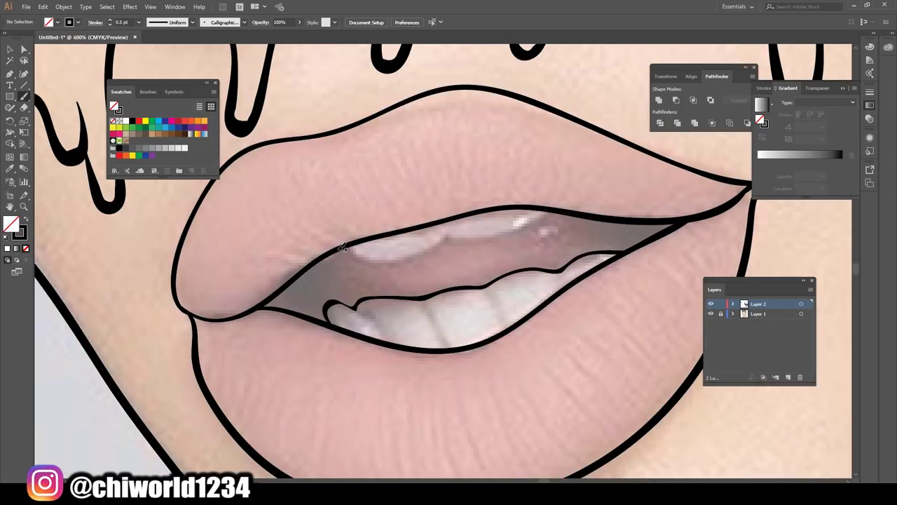
drag(332, 254, 554, 211)
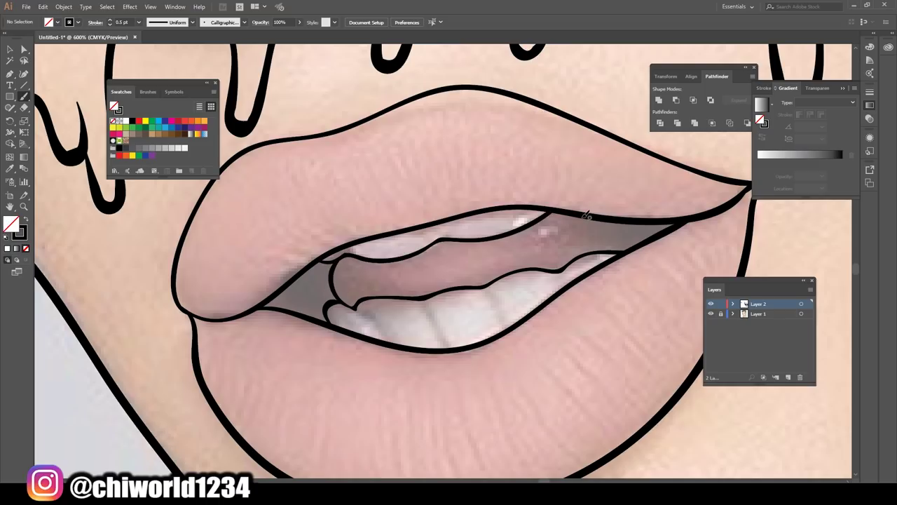
scroll(471, 319, down, 2)
scroll(478, 339, up, 2)
scroll(478, 339, down, 1)
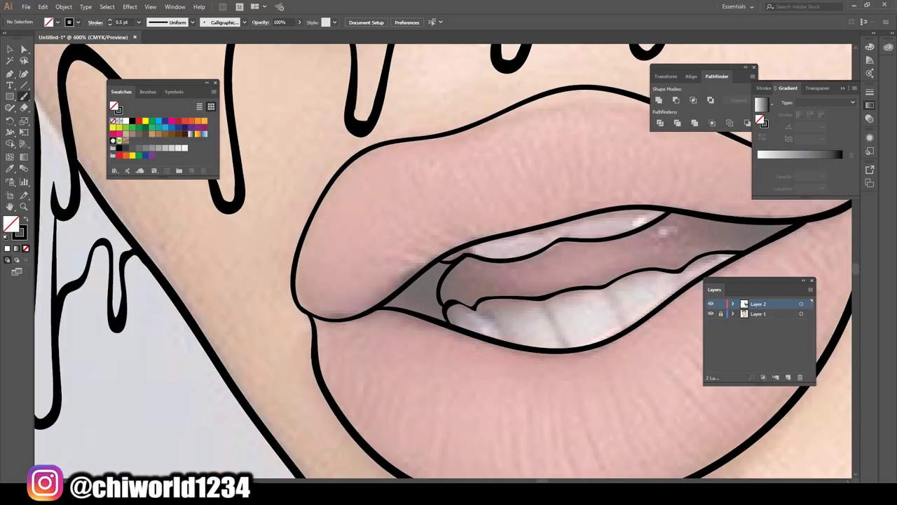
scroll(630, 232, up, 1)
drag(614, 218, 661, 232)
Swap to a black fill without stroke and draw a solid shape over the dark inner corner of the mouth
scroll(60, 186, up, 3)
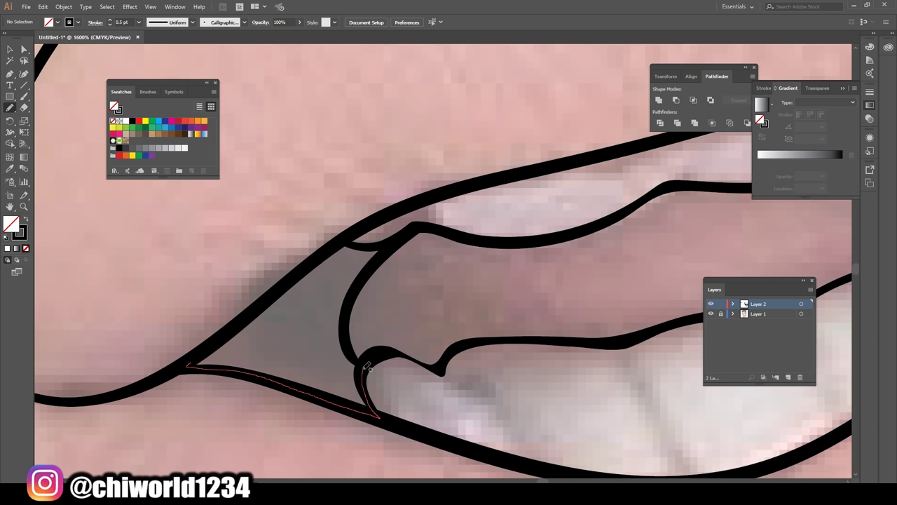
key(shift+x)
drag(185, 364, 298, 384)
drag(348, 236, 351, 238)
scroll(486, 477, down, 4)
scroll(416, 237, up, 3)
Draw solid black winged eyeliner shapes along the upper lash line of both eyes
scroll(442, 424, down, 5)
scroll(441, 200, up, 6)
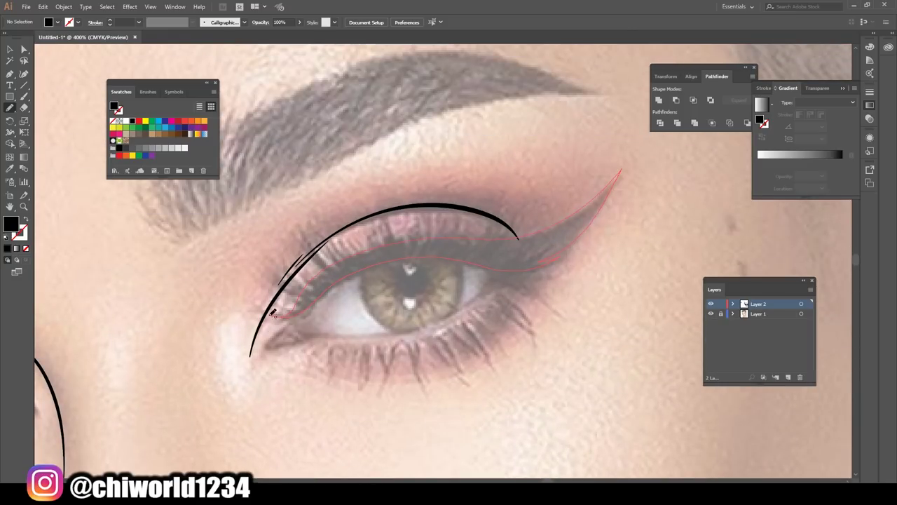
drag(274, 314, 274, 314)
scroll(274, 313, down, 6)
scroll(299, 313, up, 6)
drag(360, 321, 360, 321)
Draw solid black shapes with jagged hair edges over both eyebrows
scroll(360, 321, down, 6)
scroll(517, 318, up, 6)
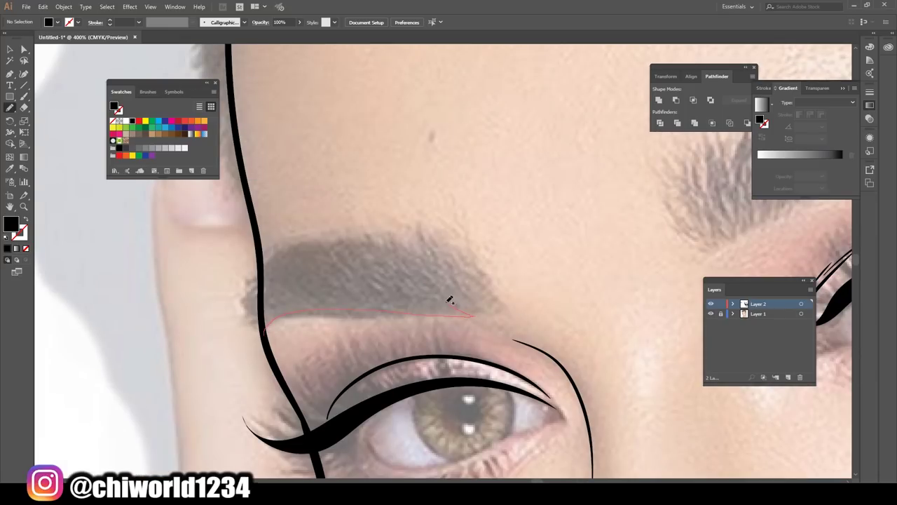
drag(265, 329, 264, 329)
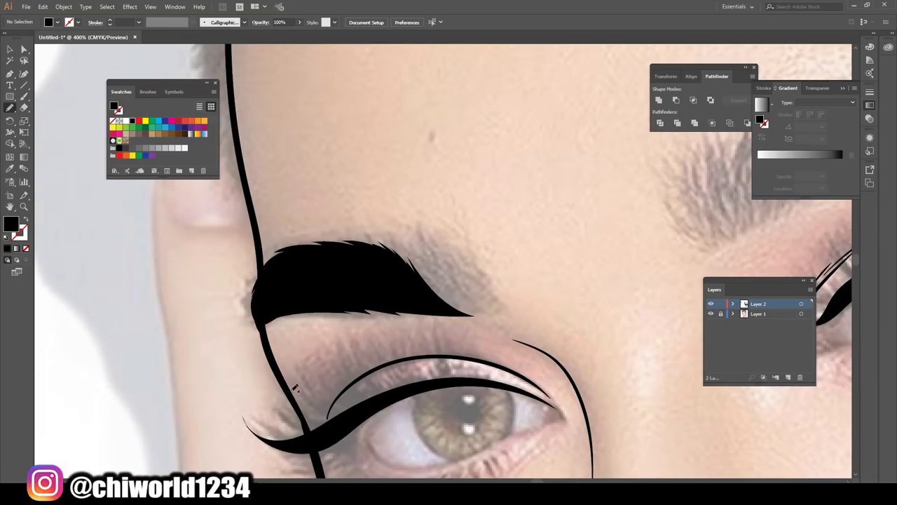
scroll(265, 330, down, 6)
scroll(491, 280, up, 5)
drag(624, 195, 414, 251)
drag(520, 165, 624, 194)
Swap back to a black stroke without fill and trace the lower eyelids and inner corners of both eyes
scroll(624, 195, down, 6)
scroll(551, 258, up, 7)
scroll(551, 258, up, 2)
key(shift+x)
mouse_move(218, 380)
mouse_down()
mouse_move(382, 362)
mouse_move(576, 265)
mouse_up()
drag(272, 342, 215, 353)
mouse_move(287, 316)
mouse_down()
mouse_move(336, 272)
mouse_move(572, 261)
mouse_up()
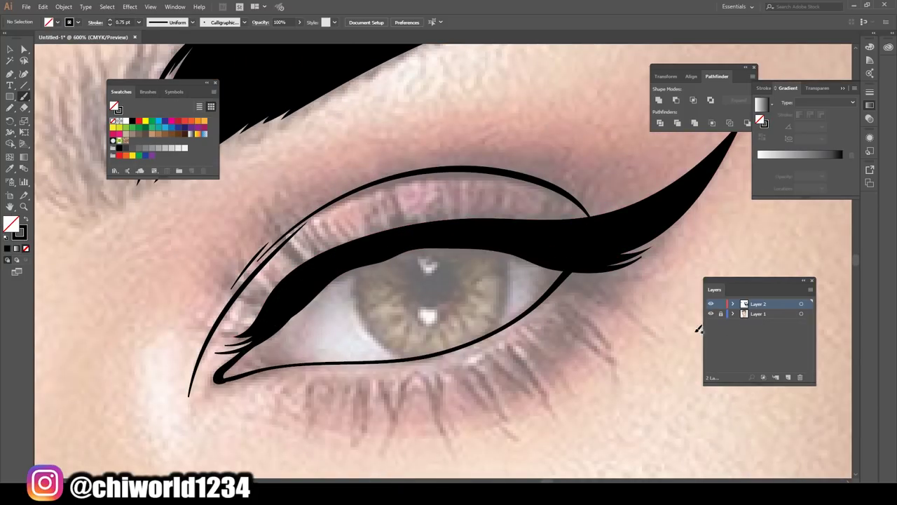
scroll(489, 335, down, 4)
scroll(488, 336, up, 5)
mouse_move(219, 345)
mouse_down()
mouse_move(398, 364)
mouse_move(604, 302)
mouse_move(605, 266)
mouse_move(633, 280)
mouse_up()
Outline the irises of both eyes with 0.5 pt brush strokes
key(ctrl+0)
scroll(534, 232, up, 6)
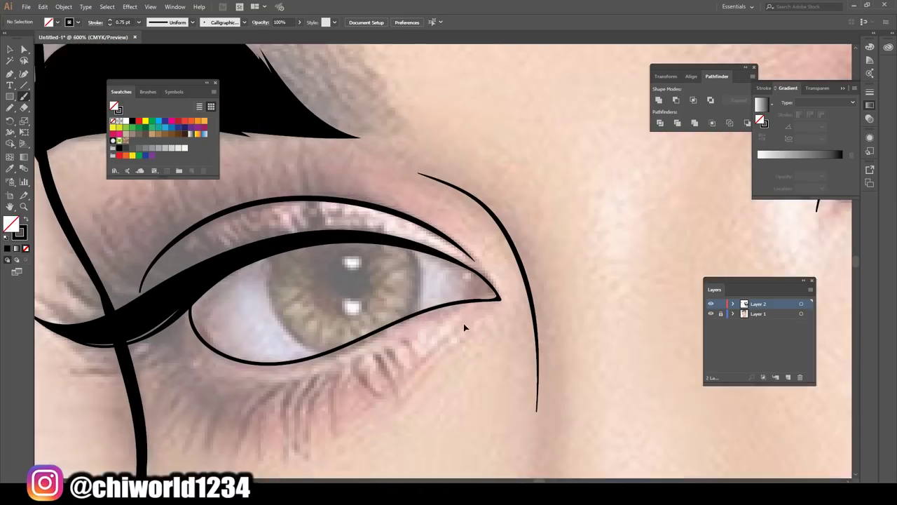
drag(331, 300, 402, 350)
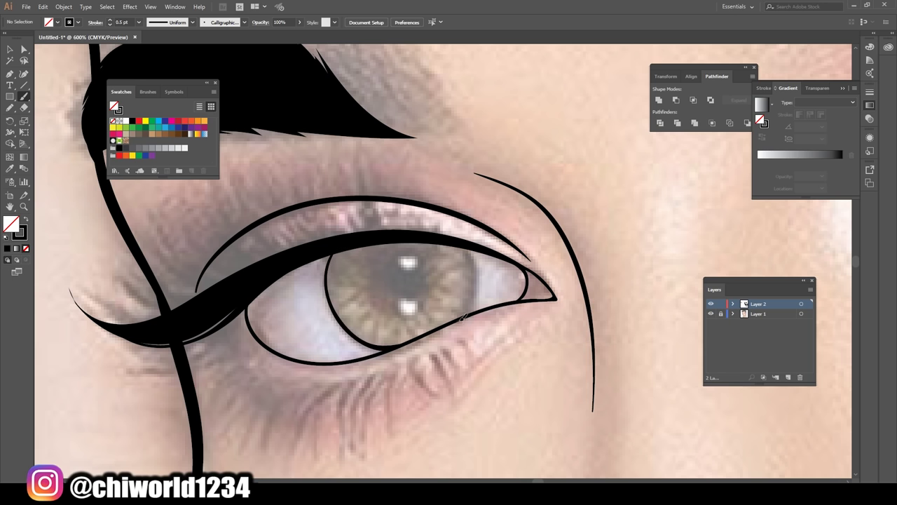
scroll(402, 351, down, 3)
scroll(529, 418, up, 5)
drag(543, 349, 561, 161)
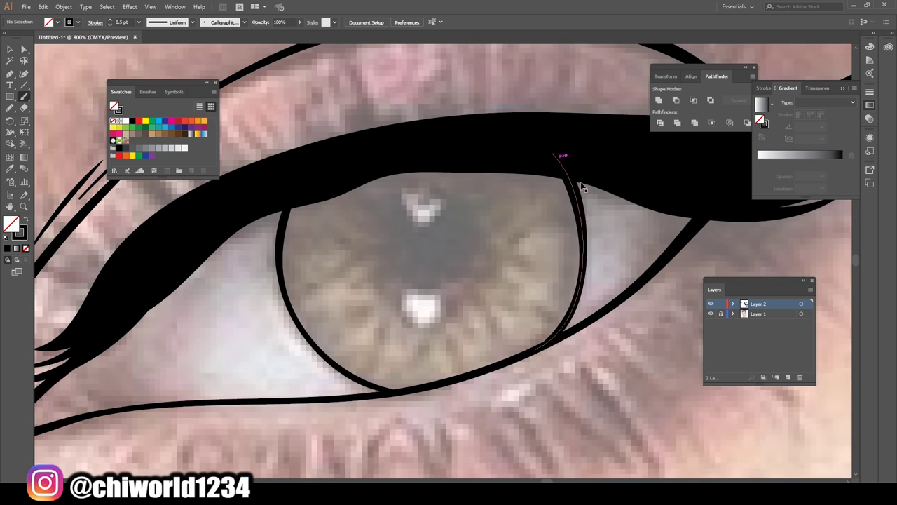
Add thin 0.5 pt crease lines beneath both eyes
scroll(342, 355, down, 2)
scroll(313, 342, down, 4)
scroll(350, 329, up, 3)
scroll(599, 402, down, 5)
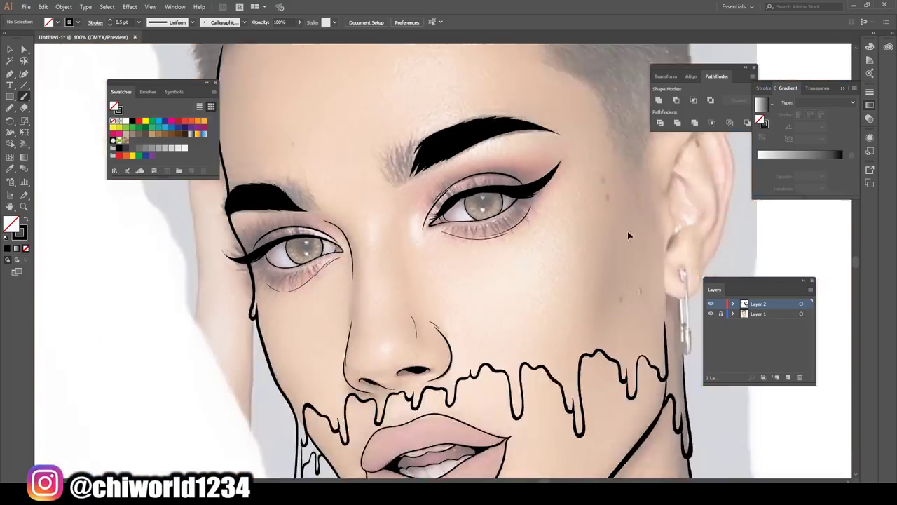
scroll(617, 224, up, 2)
Draw fine 0.5 pt hair strokes at the inner ends of both eyebrows and check the line art without the photo layer
scroll(490, 280, down, 3)
scroll(391, 262, up, 5)
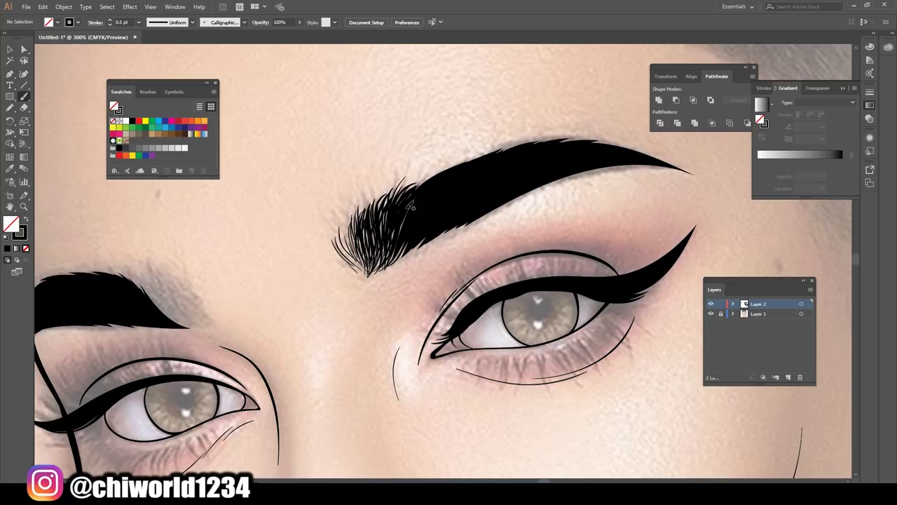
scroll(321, 289, down, 3)
scroll(321, 289, up, 4)
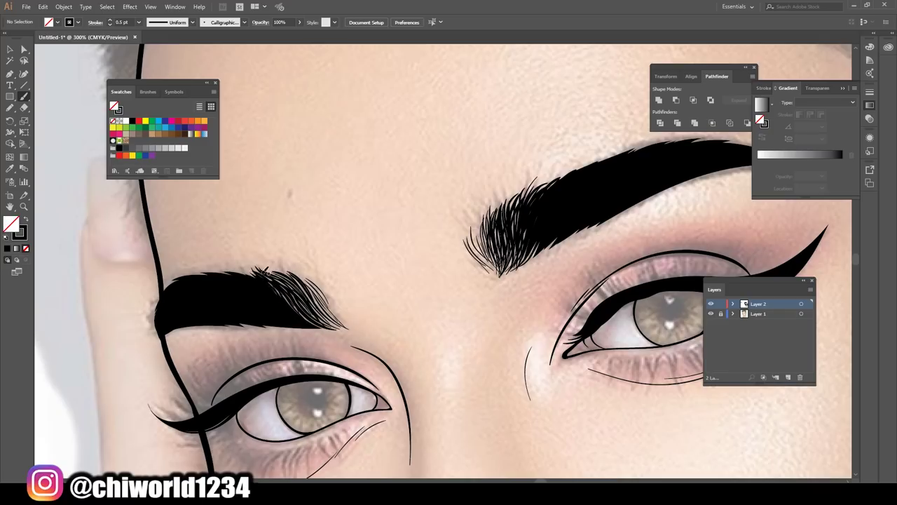
scroll(306, 270, down, 5)
click(711, 313)
click(711, 314)
Trace the safety-pin earring hanging from the earlobe with 0.5 pt brush strokes
scroll(471, 335, up, 8)
mouse_move(471, 335)
mouse_down()
mouse_move(492, 343)
mouse_move(452, 421)
mouse_move(452, 316)
mouse_move(484, 329)
mouse_move(471, 229)
mouse_move(488, 285)
mouse_move(458, 101)
mouse_move(454, 135)
mouse_up()
mouse_move(458, 216)
mouse_down()
mouse_move(452, 316)
mouse_move(441, 213)
mouse_up()
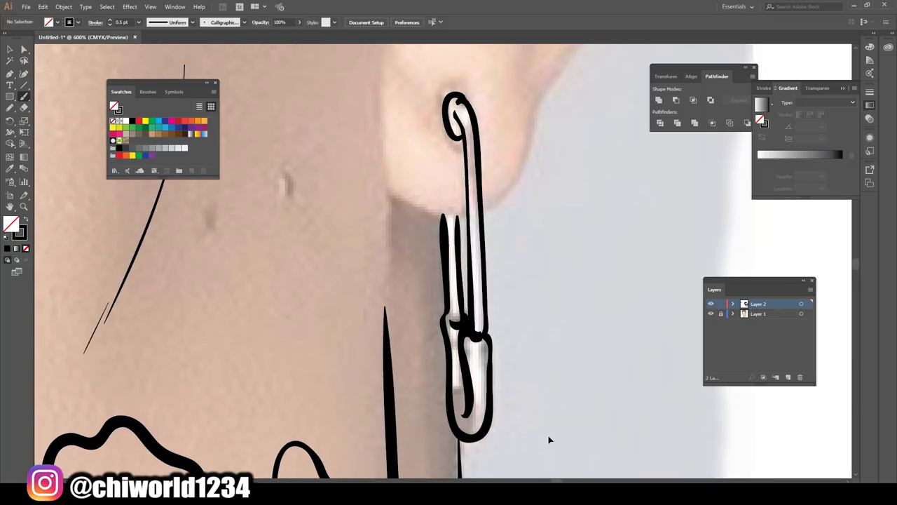
scroll(553, 437, up, 3)
scroll(553, 437, right, 1)
Extend the jaw edge up to the ear and trace the earlobe around the safety pin
drag(335, 301, 331, 466)
drag(341, 329, 413, 348)
drag(424, 421, 414, 294)
scroll(414, 292, down, 3)
scroll(512, 427, up, 3)
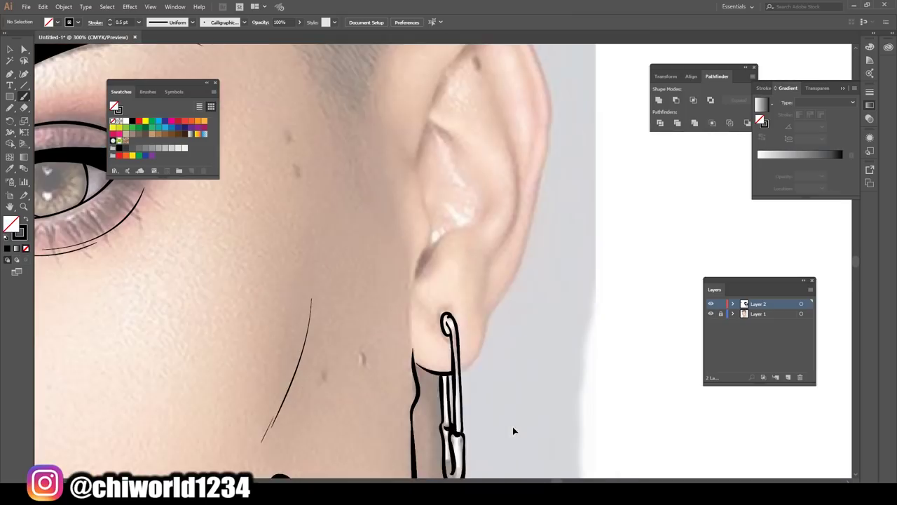
drag(459, 410, 505, 322)
scroll(530, 433, up, 3)
mouse_move(347, 368)
mouse_down()
mouse_move(443, 377)
mouse_move(515, 209)
mouse_up()
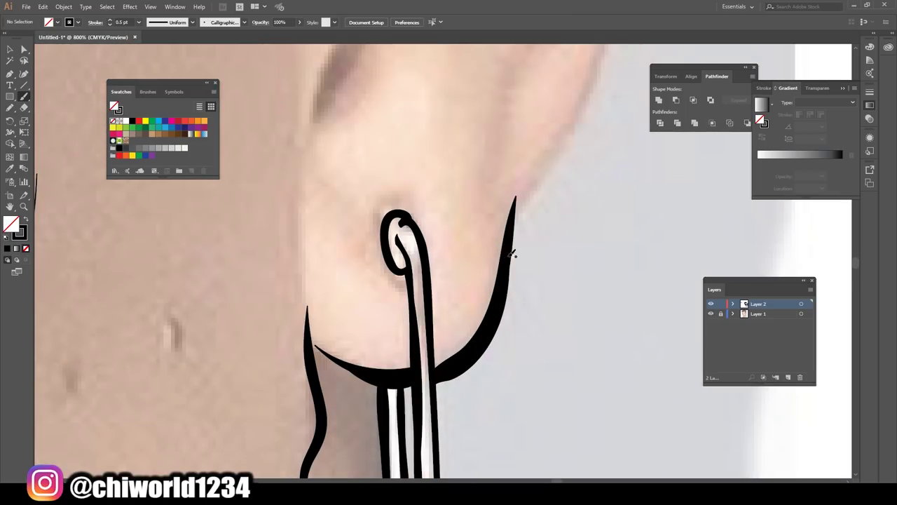
Trace the outer contour and the inner rim of the ear with 0.75 pt brush strokes
scroll(541, 268, down, 3)
mouse_move(390, 127)
mouse_down()
mouse_move(533, 204)
mouse_move(515, 303)
mouse_move(475, 402)
mouse_up()
scroll(607, 340, down, 3)
scroll(633, 330, up, 3)
mouse_move(390, 386)
mouse_down()
mouse_move(379, 248)
mouse_move(511, 224)
mouse_up()
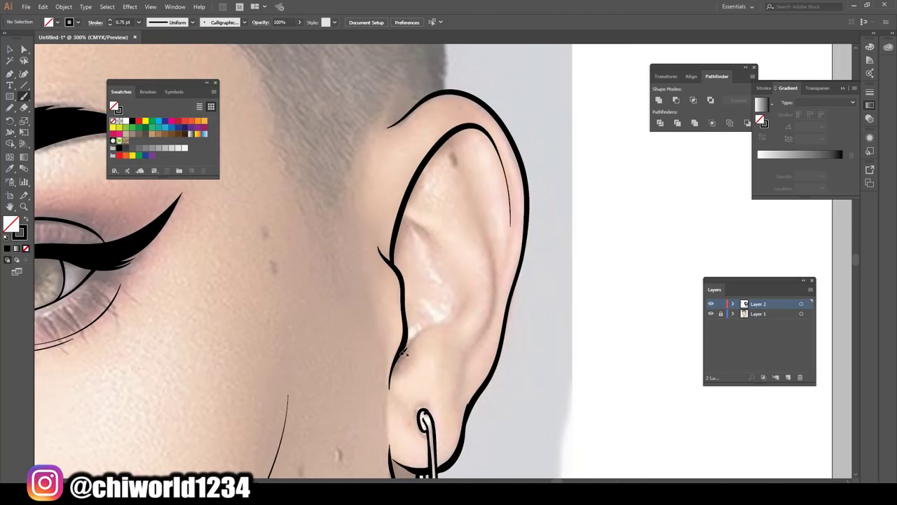
Add the inner fold lines of the ear, tapering down toward the earlobe
mouse_move(396, 364)
mouse_down()
mouse_move(429, 320)
mouse_move(463, 297)
mouse_up()
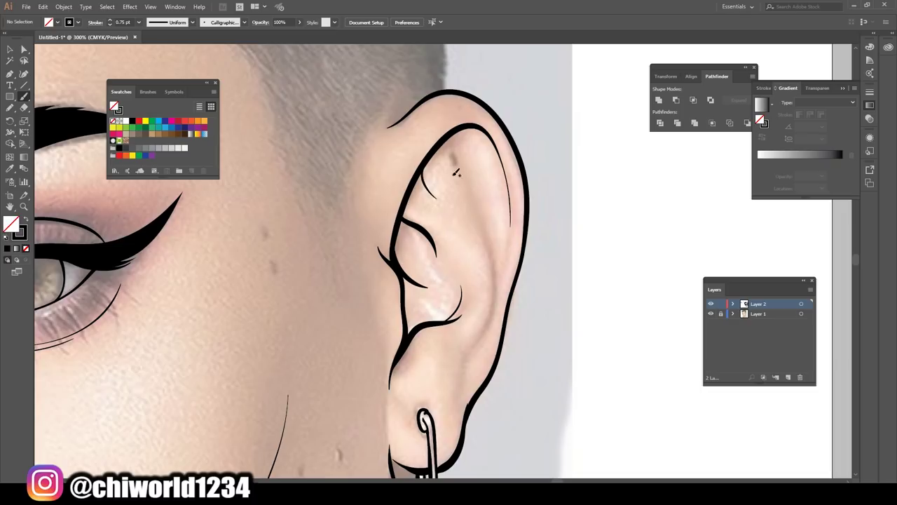
drag(454, 159, 460, 397)
drag(512, 232, 512, 236)
drag(455, 160, 474, 213)
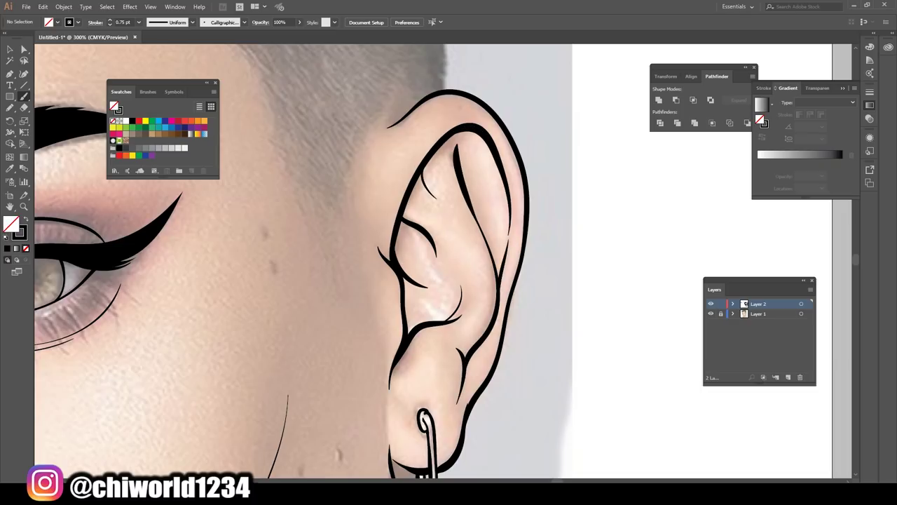
Swap to a black fill without stroke and draw solid shapes over the irises of both eyes
scroll(449, 259, down, 3)
scroll(351, 210, up, 2)
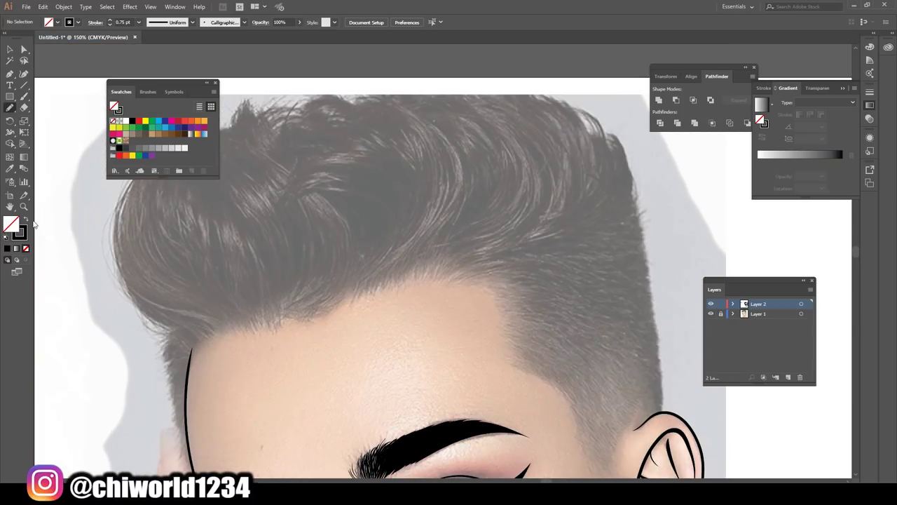
scroll(40, 219, down, 5)
key(shift+x)
scroll(351, 268, up, 5)
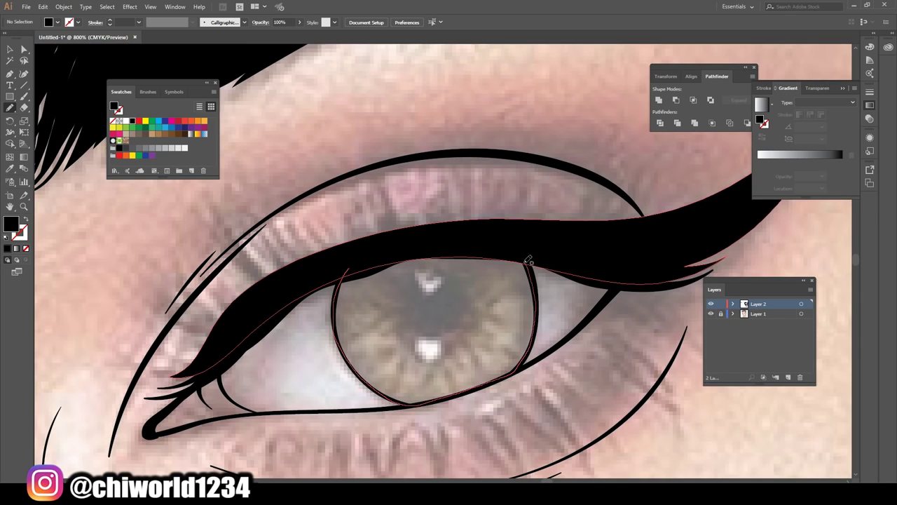
scroll(532, 267, down, 5)
scroll(231, 350, up, 6)
mouse_move(245, 186)
mouse_down()
mouse_move(236, 365)
mouse_move(572, 190)
mouse_up()
Draw solid black hair shapes with jagged spikes along the forehead hairline, from the ear-side temple across to the far temple
scroll(581, 290, down, 6)
scroll(637, 286, up, 3)
drag(606, 303, 537, 315)
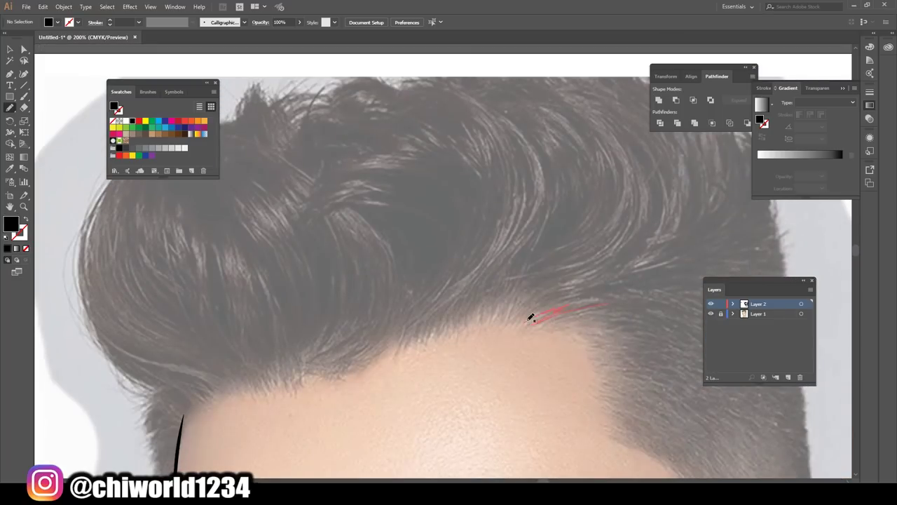
drag(650, 160, 399, 335)
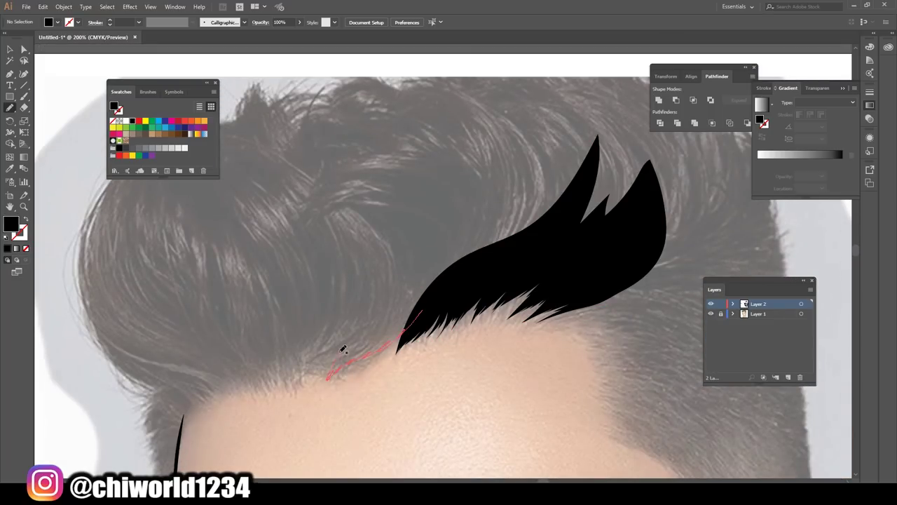
drag(337, 357, 333, 331)
drag(223, 361, 334, 331)
drag(218, 344, 220, 382)
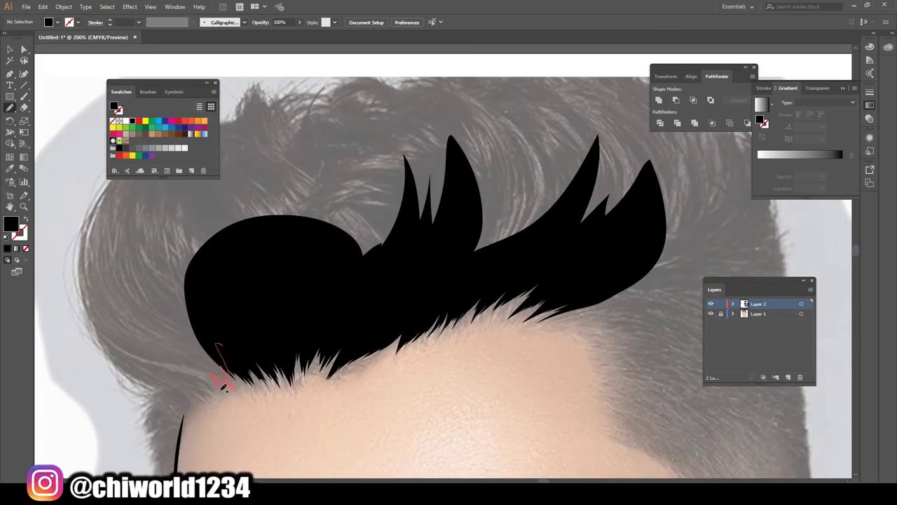
Fill the front volume and crown of the hair with solid black shapes, adding spiky tufts and curved strands along the upper outline
drag(229, 316, 124, 294)
scroll(156, 367, down, 3)
scroll(594, 421, up, 2)
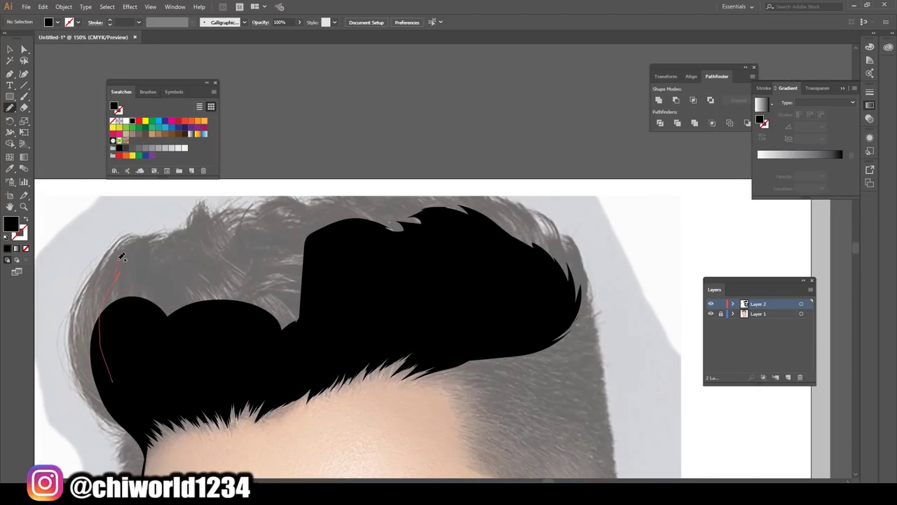
mouse_move(119, 256)
mouse_down()
mouse_move(190, 260)
mouse_move(211, 204)
mouse_move(188, 231)
mouse_up()
scroll(151, 277, up, 3)
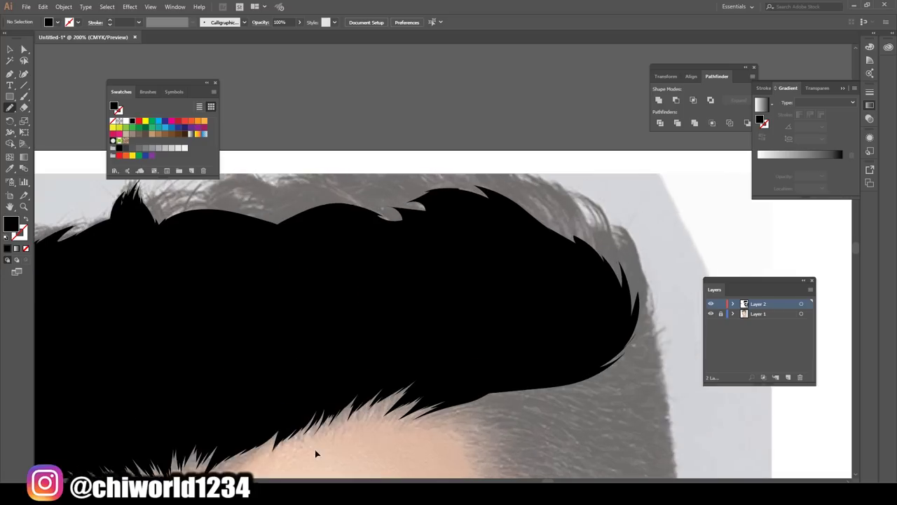
drag(208, 272, 207, 311)
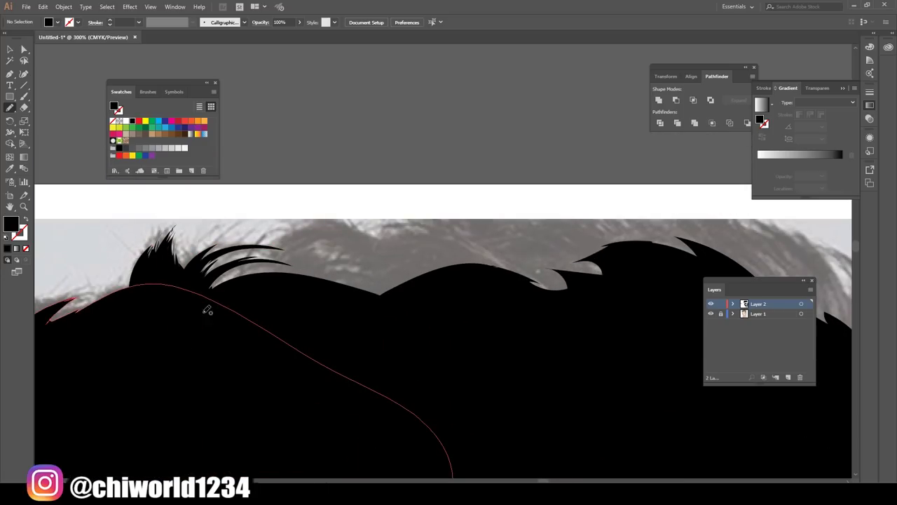
drag(327, 236, 425, 303)
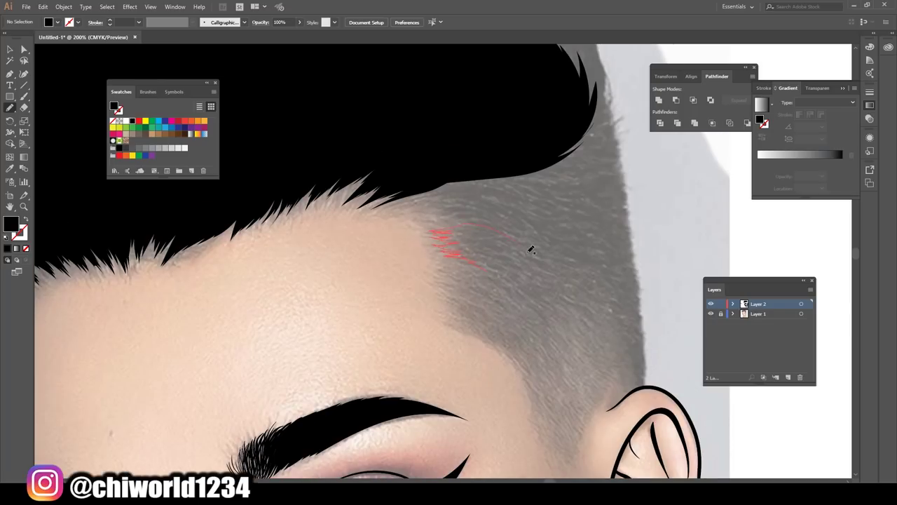
Draw spiky black hair shapes at the ear-side temple and along the outer edge of the shaved side
drag(531, 249, 468, 260)
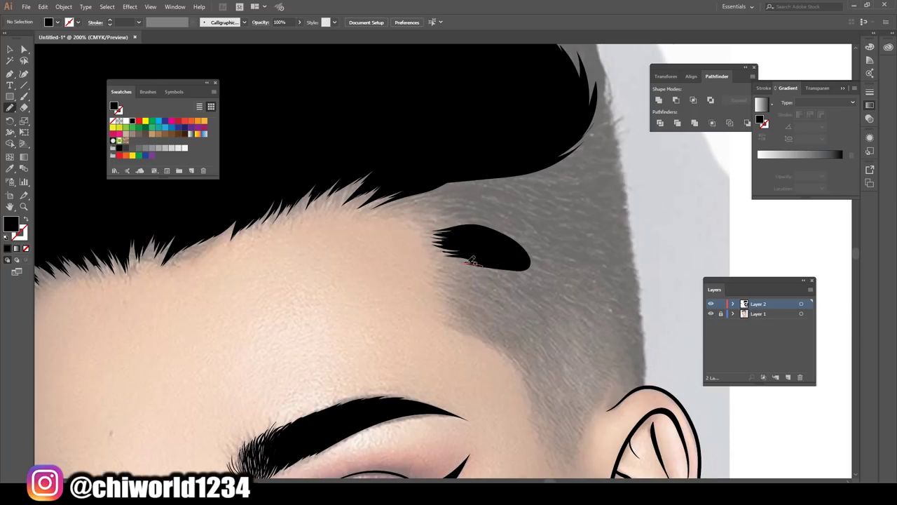
drag(551, 226, 516, 311)
key(ctrl+plus)
drag(571, 252, 555, 360)
scroll(541, 306, up, 2)
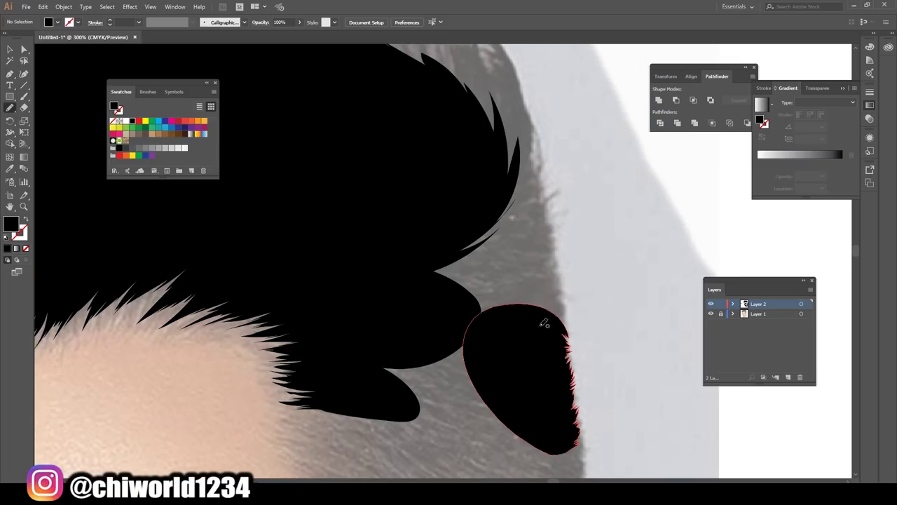
Close the gaps between the crown and the side hair with solid black shapes that have a short-haired outer edge
drag(434, 254, 436, 255)
key(ctrl+plus)
drag(463, 375, 473, 319)
drag(363, 386, 364, 379)
key(ctrl+minus)
scroll(463, 231, up, 1)
drag(480, 238, 452, 218)
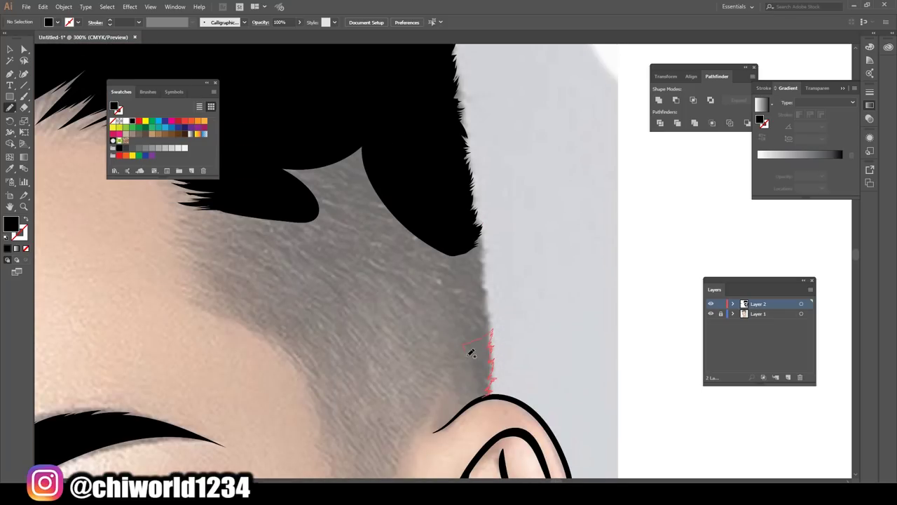
Extend the jagged outer hair edge down to the top of the ear and fill the shaved side behind it
drag(467, 343, 463, 344)
drag(488, 335, 491, 319)
mouse_move(481, 269)
mouse_down()
mouse_move(481, 254)
mouse_move(464, 344)
mouse_up()
drag(488, 344, 489, 333)
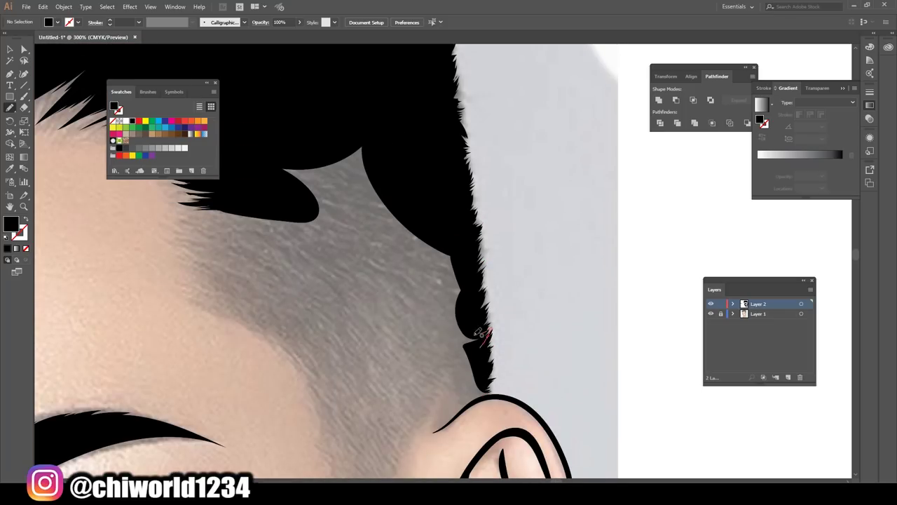
mouse_move(456, 284)
mouse_down()
mouse_move(420, 244)
mouse_move(250, 171)
mouse_up()
Draw a jagged black hair patch outside the face contour at the far temple, just above the eyebrow
key(ctrl+minus)
key(ctrl+minus)
key(ctrl+minus)
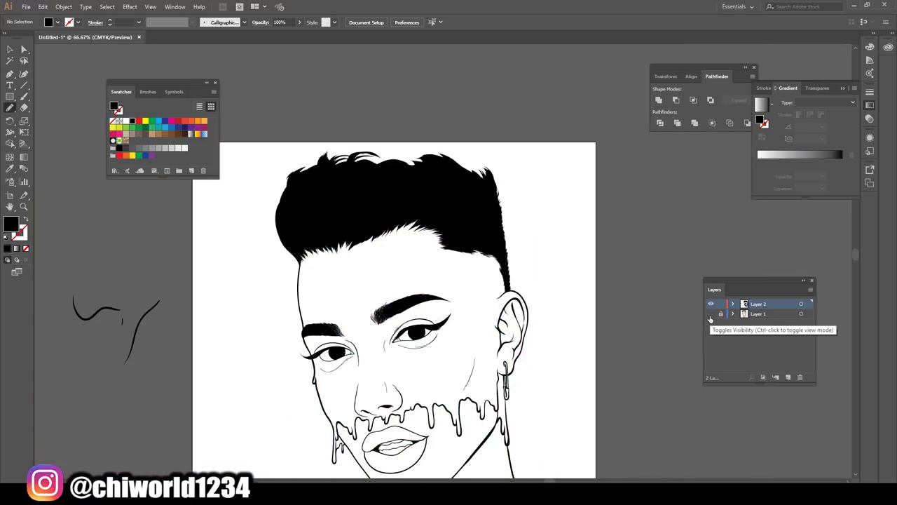
key(ctrl+plus)
key(ctrl+plus)
key(ctrl+plus)
key(ctrl+plus)
key(ctrl+plus)
key(ctrl+plus)
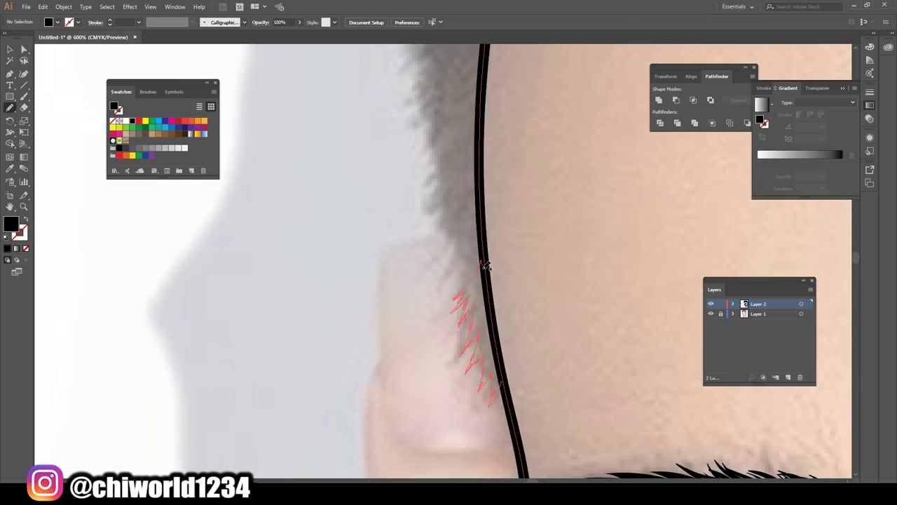
drag(486, 260, 484, 257)
Continue the jagged sideburn hair upward along the outside of the far temple's contour
key(ctrl+minus)
key(ctrl+minus)
key(ctrl+minus)
key(ctrl+minus)
key(ctrl+minus)
key(ctrl+plus)
key(ctrl+plus)
key(ctrl+plus)
key(ctrl+plus)
key(ctrl+plus)
drag(465, 396, 446, 405)
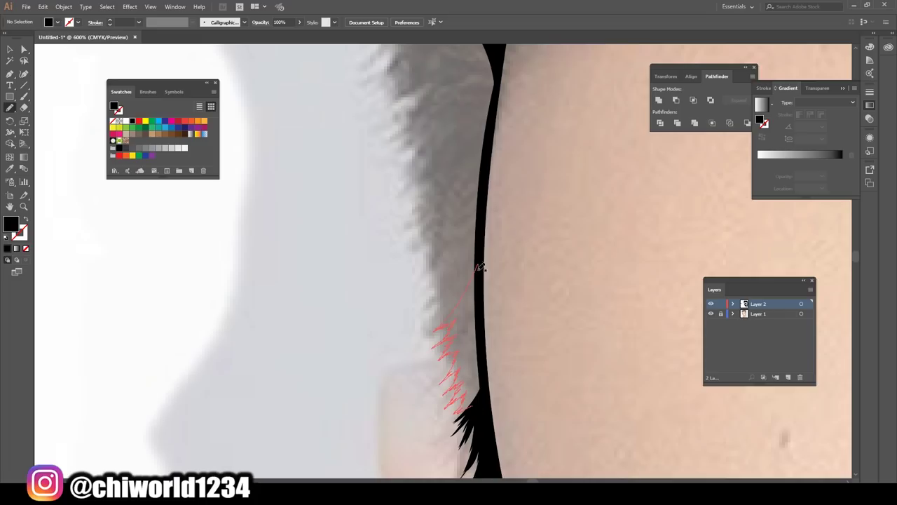
drag(483, 261, 483, 260)
drag(461, 309, 448, 284)
drag(440, 191, 482, 192)
Join the far-temple sideburn to the main hair mass with more spiky black shapes
key(ctrl+minus)
key(ctrl+minus)
key(ctrl+minus)
key(ctrl+minus)
key(ctrl+plus)
key(ctrl+plus)
key(ctrl+plus)
drag(426, 354, 426, 354)
drag(460, 389, 479, 300)
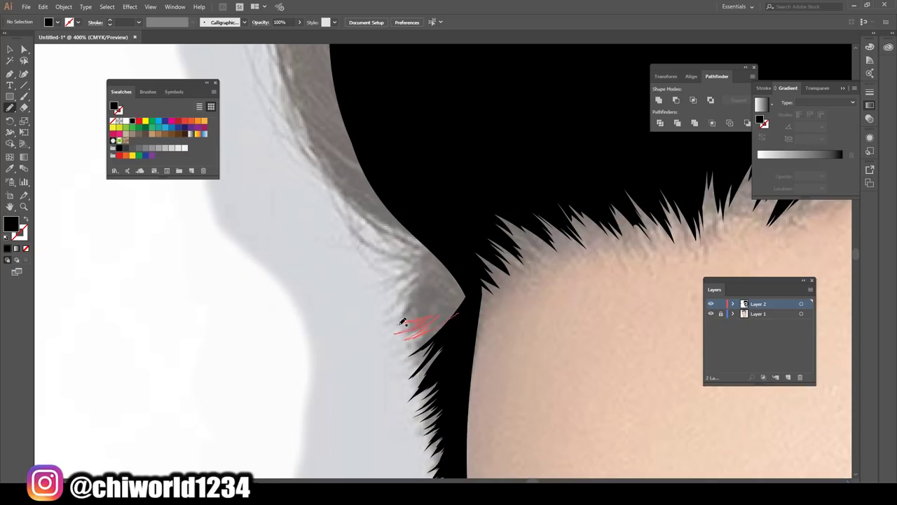
drag(429, 269, 446, 389)
Widen the rounded front of the hair with solid black shapes out toward the photo's hair outline
key(ctrl+minus)
key(ctrl+minus)
key(ctrl+minus)
key(ctrl+plus)
key(ctrl+plus)
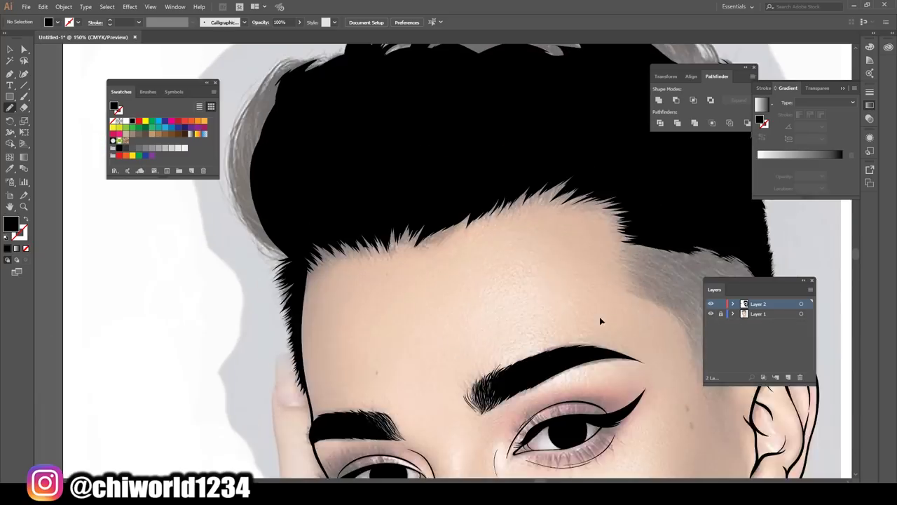
drag(322, 185, 322, 186)
drag(378, 172, 410, 132)
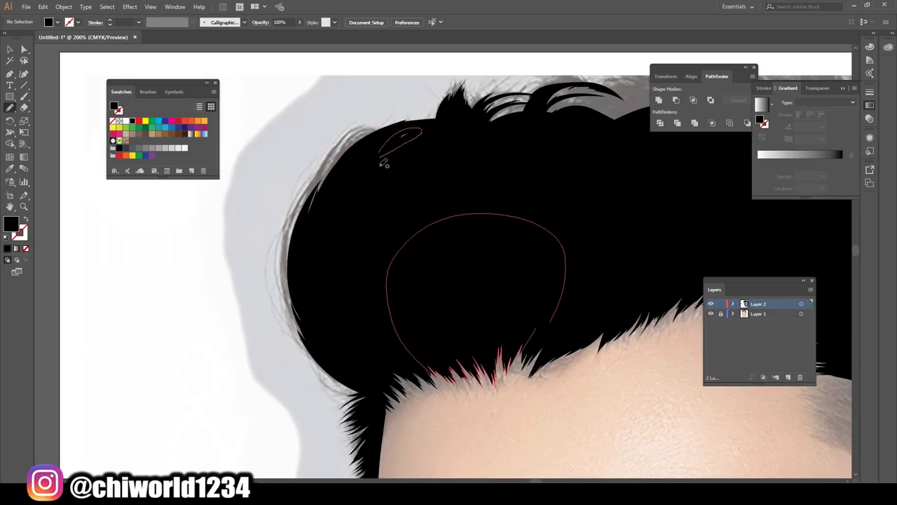
Fill the upper back corner of the crown with black shapes and curved pointed strands
key(ctrl+minus)
key(ctrl+minus)
key(ctrl+minus)
key(ctrl+plus)
key(ctrl+plus)
key(ctrl+plus)
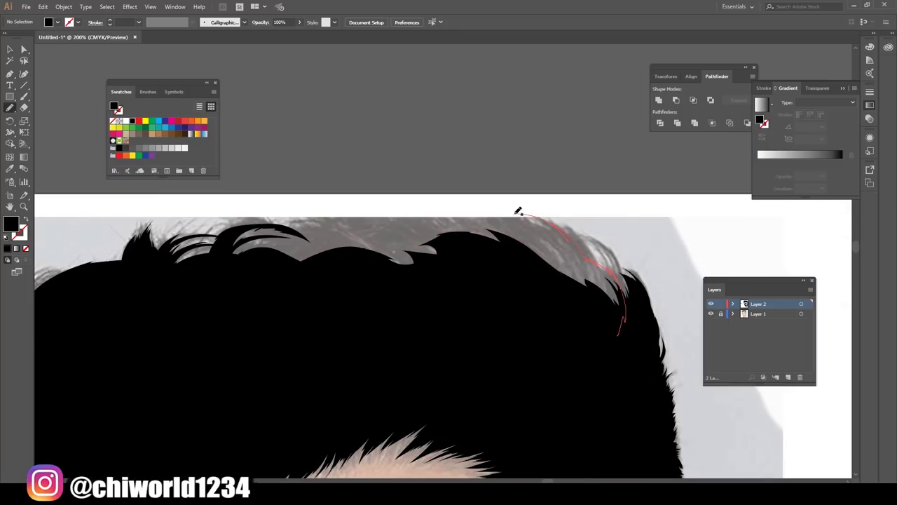
drag(533, 212, 533, 213)
drag(512, 247, 449, 215)
drag(550, 273, 549, 272)
Fill the remaining gaps along the top outline of the hair with small curved black locks
mouse_move(259, 259)
mouse_down()
mouse_move(300, 226)
mouse_move(271, 250)
mouse_up()
drag(389, 214, 396, 221)
drag(320, 230, 321, 230)
drag(358, 230, 335, 218)
drag(583, 243, 584, 243)
key(ctrl+minus)
key(ctrl+plus)
Swap to a black 0.5 pt brush stroke without fill and draw thin loose strands along the top of the hair
key(shift+x)
key(b)
drag(552, 326, 484, 229)
key(ctrl+minus)
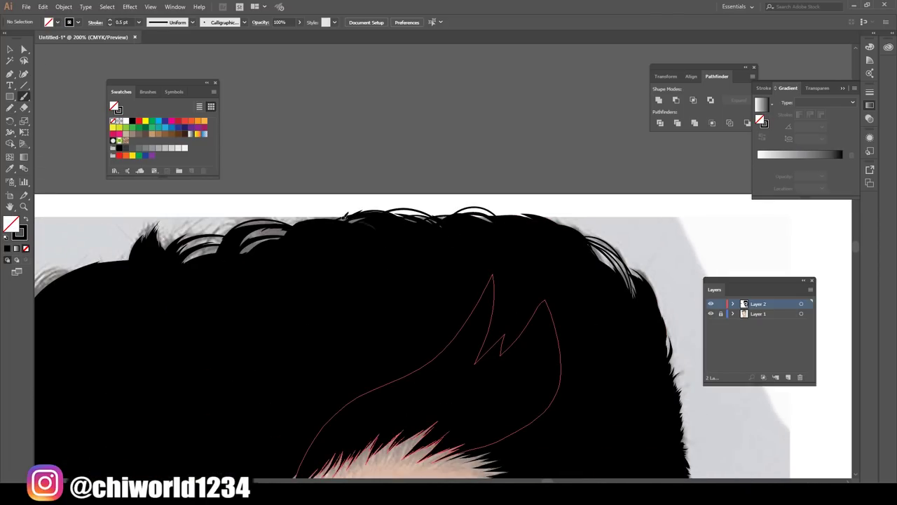
drag(259, 225, 146, 247)
key(ctrl+0)
Add thin 0.5 pt flyaway strands around the rounded front outline of the hair
scroll(302, 259, up, 3)
scroll(449, 281, down, 2)
drag(337, 362, 284, 379)
drag(280, 421, 247, 282)
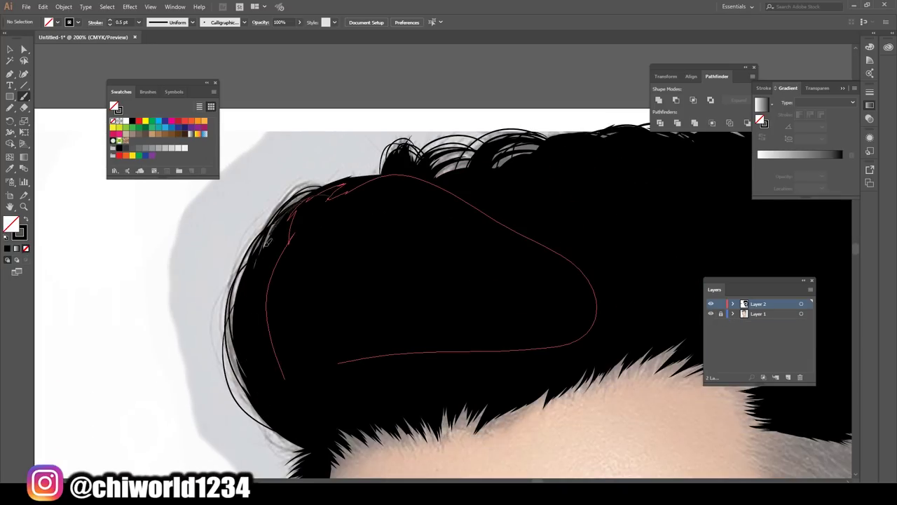
drag(281, 393, 279, 395)
Set the brush stroke weight to 0.25 pt
key(ctrl+minus)
click(138, 22)
click(150, 35)
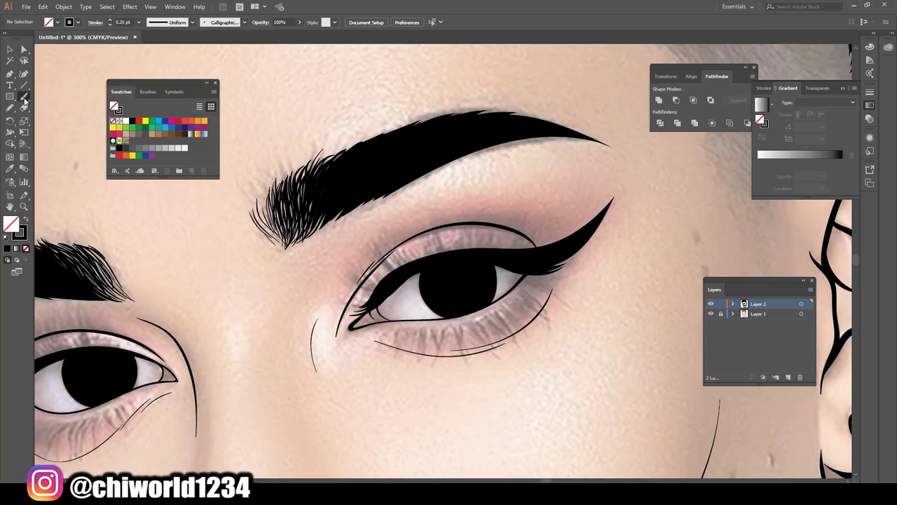
click(138, 22)
click(150, 35)
Swap to a black fill without stroke and draw tapered lashes along the upper eyelid of the ear-side eye
key(ctrl+plus)
key(ctrl+plus)
key(shift+b)
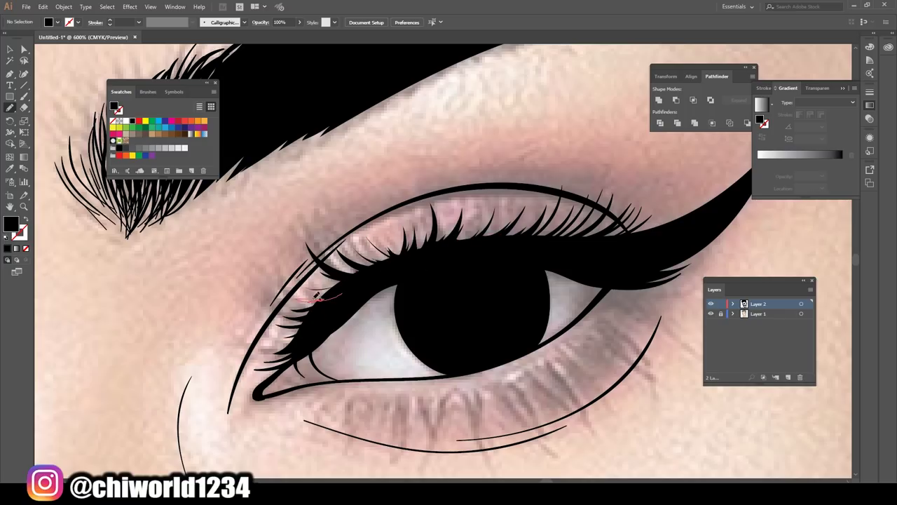
scroll(382, 266, down, 5)
scroll(686, 315, up, 5)
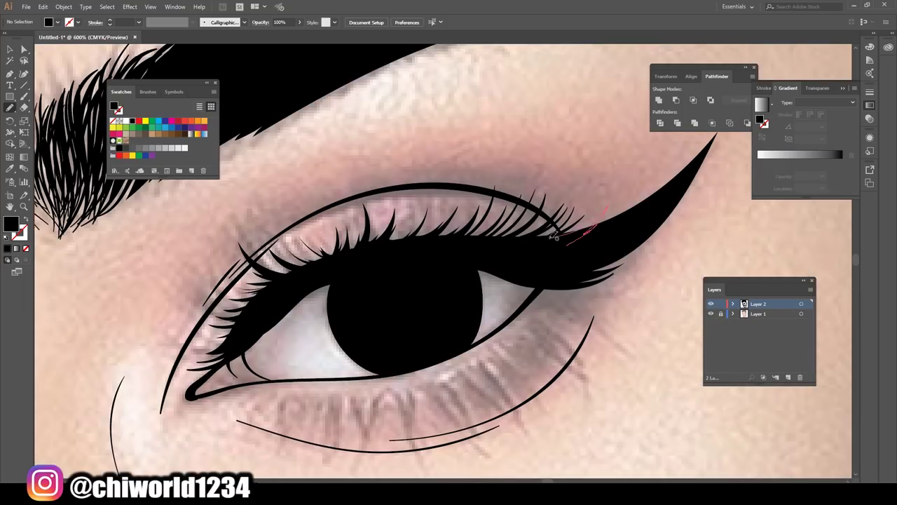
Draw tapered solid black lashes along the upper eyelid of the far eye, out to the winged corner
scroll(306, 371, down, 5)
scroll(527, 311, up, 5)
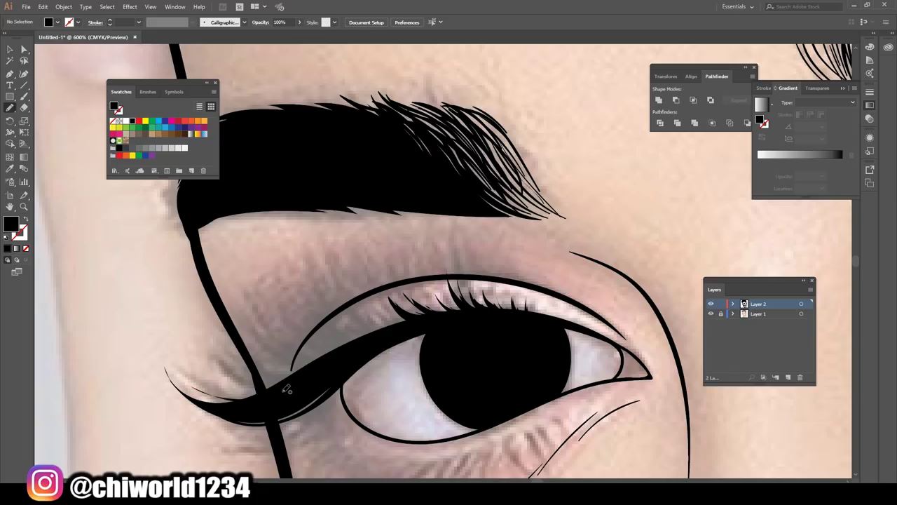
drag(292, 387, 220, 363)
drag(335, 371, 311, 369)
drag(335, 339, 286, 349)
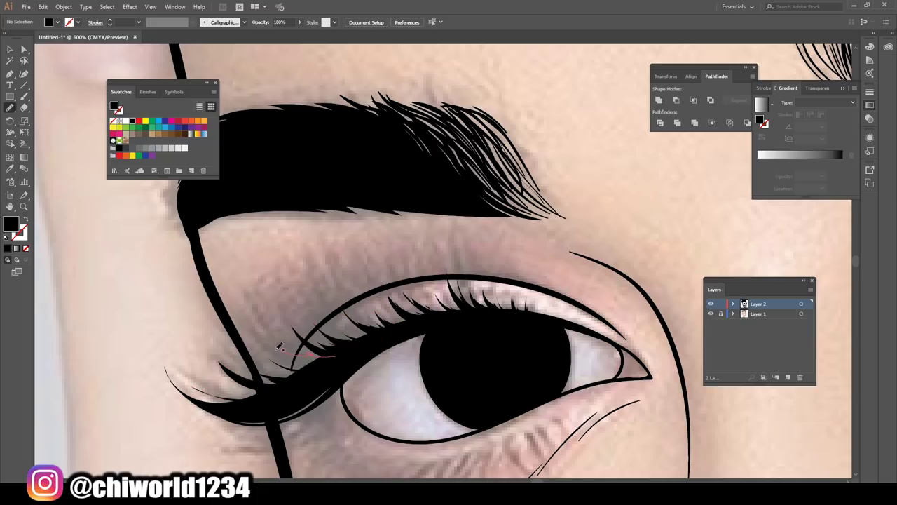
scroll(336, 337, down, 5)
scroll(421, 301, up, 4)
Switch to a 0.5 pt black brush stroke and draw curved lower lashes at the outer half of the far eye
key(b)
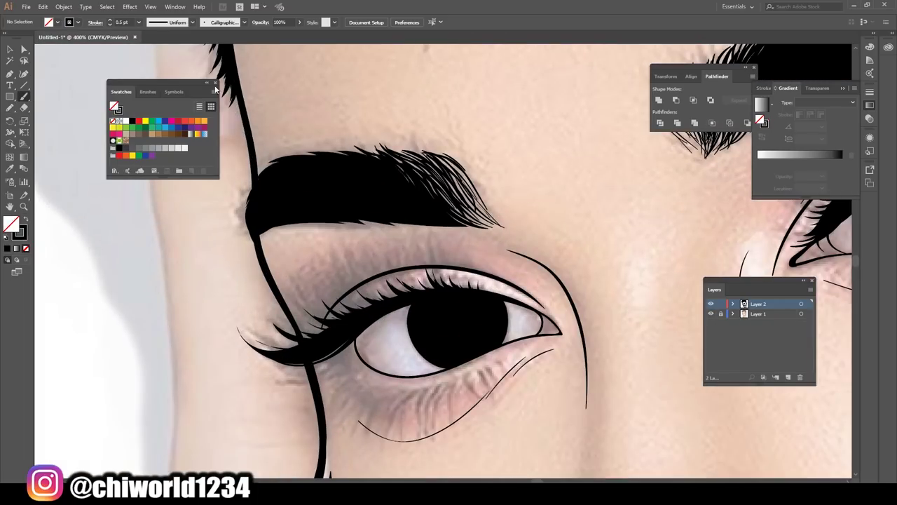
scroll(442, 459, up, 2)
drag(389, 322, 306, 433)
drag(356, 326, 283, 415)
drag(362, 319, 253, 408)
mouse_move(343, 318)
mouse_down()
mouse_move(241, 384)
mouse_move(230, 370)
mouse_up()
mouse_move(324, 312)
mouse_down()
mouse_move(229, 366)
mouse_move(224, 357)
mouse_up()
mouse_move(298, 308)
mouse_down()
mouse_move(254, 302)
mouse_move(213, 327)
mouse_up()
drag(378, 317, 271, 346)
mouse_move(309, 305)
mouse_down()
mouse_move(234, 324)
mouse_move(191, 306)
mouse_up()
mouse_move(284, 295)
mouse_down()
mouse_move(225, 275)
mouse_move(191, 301)
mouse_up()
mouse_move(264, 284)
mouse_down()
mouse_move(183, 260)
mouse_move(138, 274)
mouse_up()
drag(279, 297, 247, 221)
scroll(299, 301, down, 6)
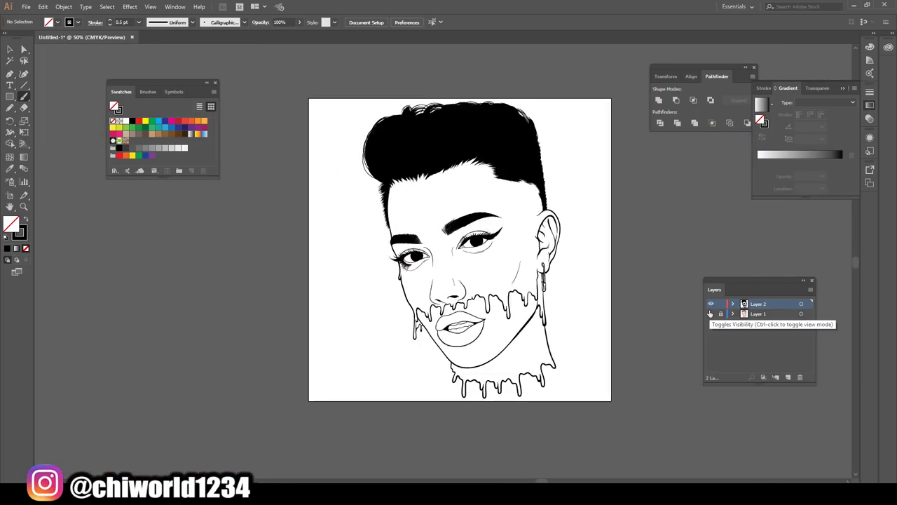
Continue the 0.5 pt lower lashes of the far eye toward its inner corner
scroll(309, 372, up, 6)
drag(340, 312, 308, 379)
mouse_move(364, 307)
mouse_down()
mouse_move(336, 393)
mouse_move(356, 389)
mouse_up()
mouse_move(382, 300)
mouse_down()
mouse_move(366, 378)
mouse_move(376, 379)
mouse_up()
mouse_move(403, 290)
mouse_down()
mouse_move(398, 358)
mouse_move(411, 337)
mouse_up()
drag(426, 283, 468, 328)
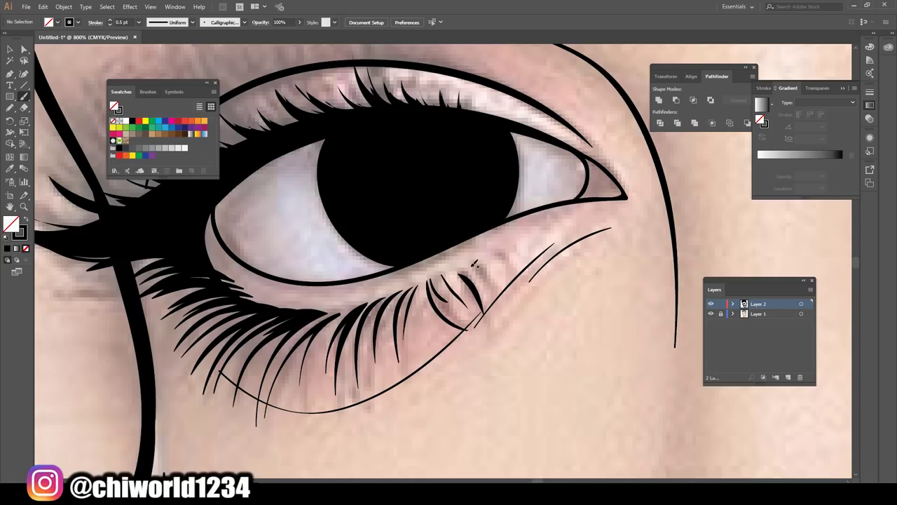
scroll(449, 267, down, 6)
scroll(574, 326, up, 5)
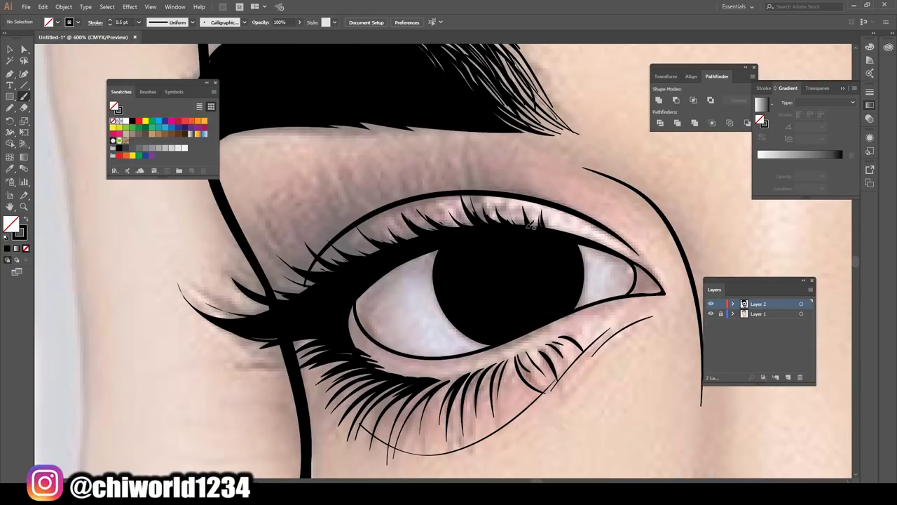
Draw 0.5 pt brush lashes rising from the middle of the far eye's upper eyelid
drag(454, 223, 468, 163)
mouse_move(441, 225)
mouse_down()
mouse_move(424, 202)
mouse_move(392, 187)
mouse_up()
drag(420, 234, 406, 203)
drag(448, 231, 435, 199)
Reduce the brush stroke to 0.25 pt and draw fine overlapping lashes along the far eye's upper lid out to its winged corner
click(139, 22)
click(147, 30)
mouse_move(414, 239)
mouse_down()
mouse_move(370, 181)
mouse_move(358, 181)
mouse_up()
mouse_move(388, 244)
mouse_down()
mouse_move(333, 180)
mouse_move(327, 190)
mouse_up()
drag(364, 251, 302, 206)
mouse_move(350, 255)
mouse_down()
mouse_move(272, 223)
mouse_move(218, 254)
mouse_up()
drag(329, 267, 231, 280)
drag(322, 265, 256, 217)
drag(375, 245, 273, 234)
drag(375, 251, 280, 218)
drag(332, 270, 253, 235)
drag(269, 292, 190, 313)
drag(310, 268, 264, 221)
drag(359, 245, 320, 209)
drag(328, 249, 291, 219)
key(ctrl+minus)
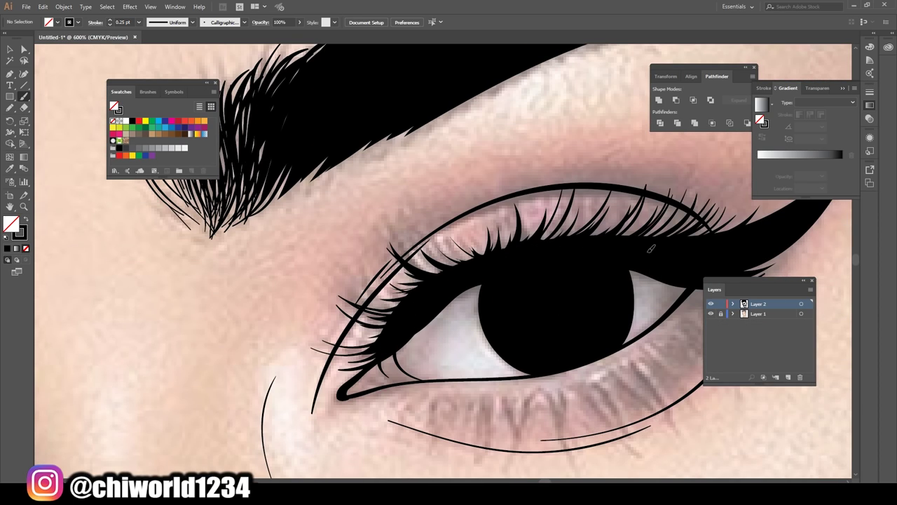
Draw curved 0.25 pt lower lashes on the ear-side eye, from its inner corner out to the eyeliner wing
drag(245, 387, 267, 341)
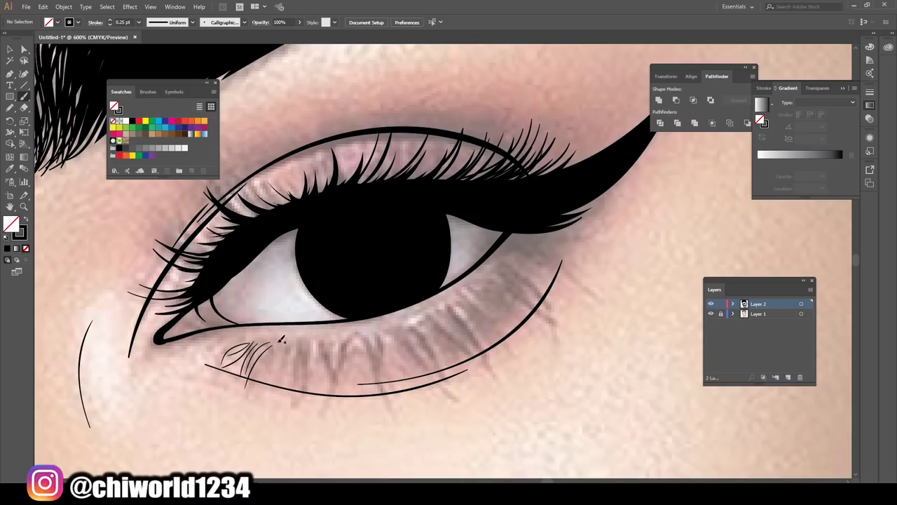
drag(378, 337, 400, 397)
drag(455, 392, 411, 320)
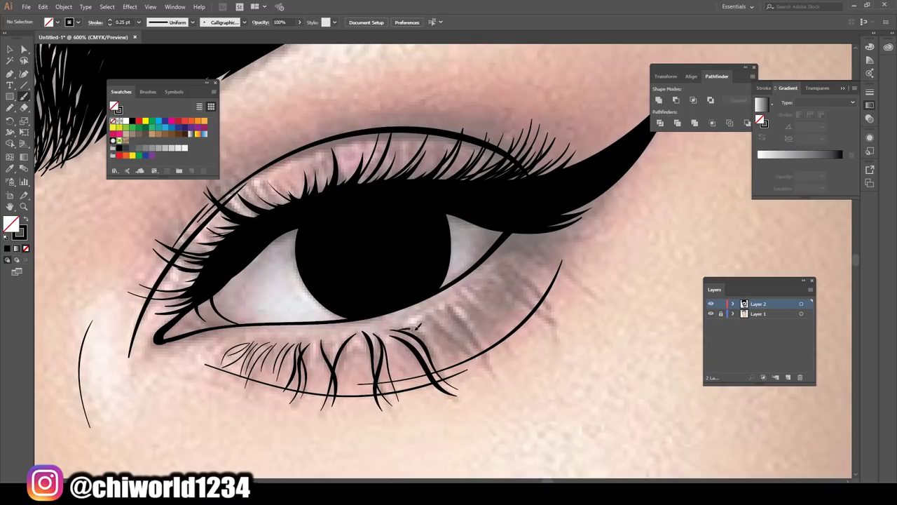
drag(490, 378, 469, 301)
drag(518, 357, 475, 295)
drag(551, 324, 474, 289)
drag(541, 309, 483, 276)
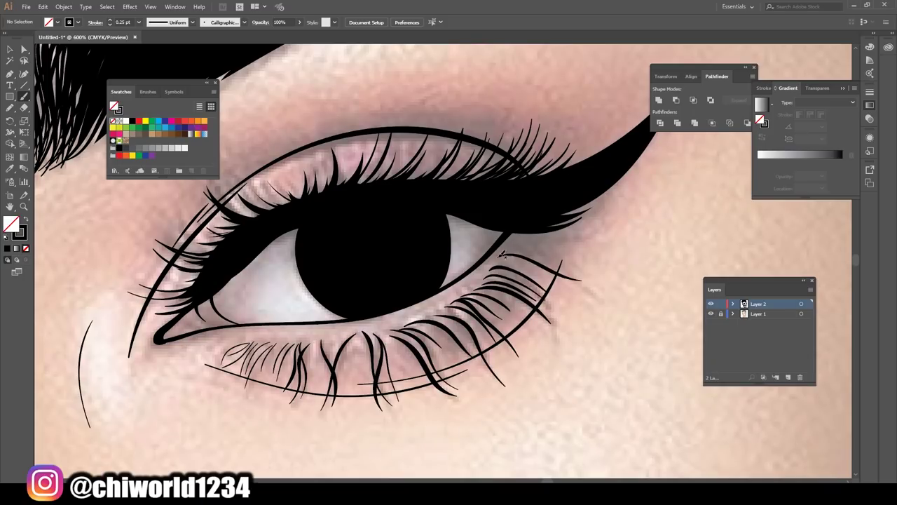
drag(515, 237, 592, 217)
Compare the whole line drawing with and without the reference photo, inspecting the finished lashes and the hair
key(ctrl+0)
click(711, 314)
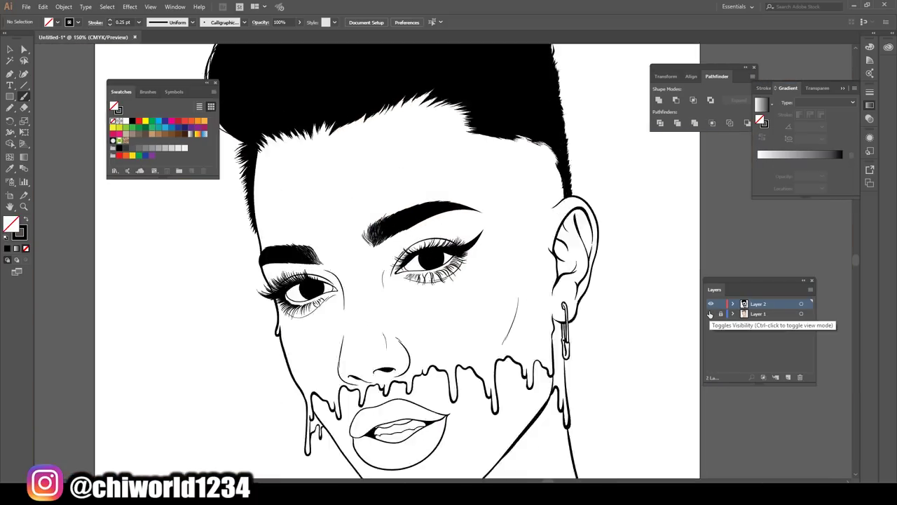
click(710, 313)
scroll(433, 295, up, 3)
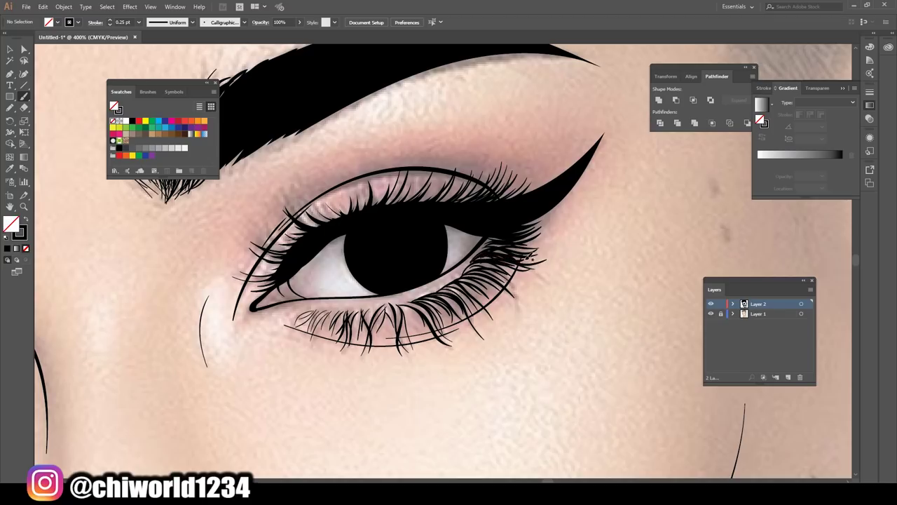
key(ctrl+0)
click(710, 313)
key(v)
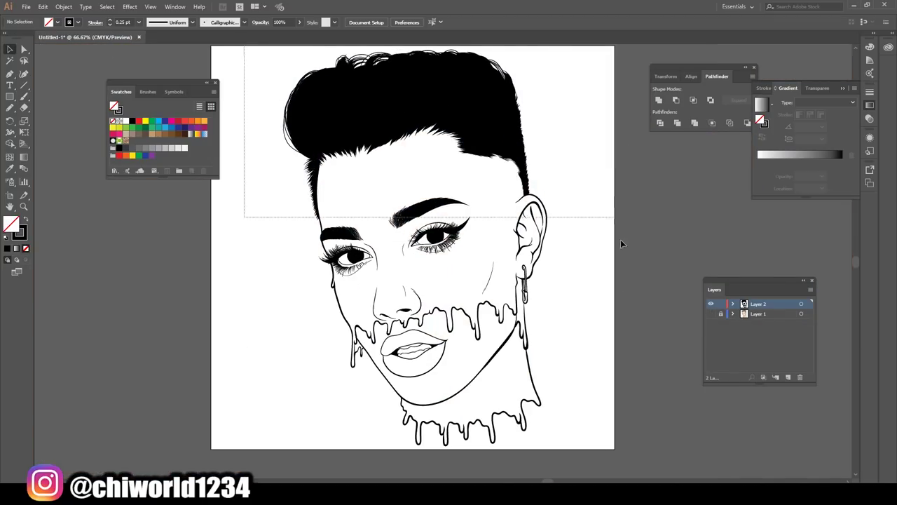
key(ctrl+a)
click(711, 313)
key(ctrl+shift+a)
Draw dense 0.5 pt brush hairs across the faded side of the haircut, between the forehead edge and the ear
scroll(632, 258, up, 3)
scroll(632, 258, up, 2)
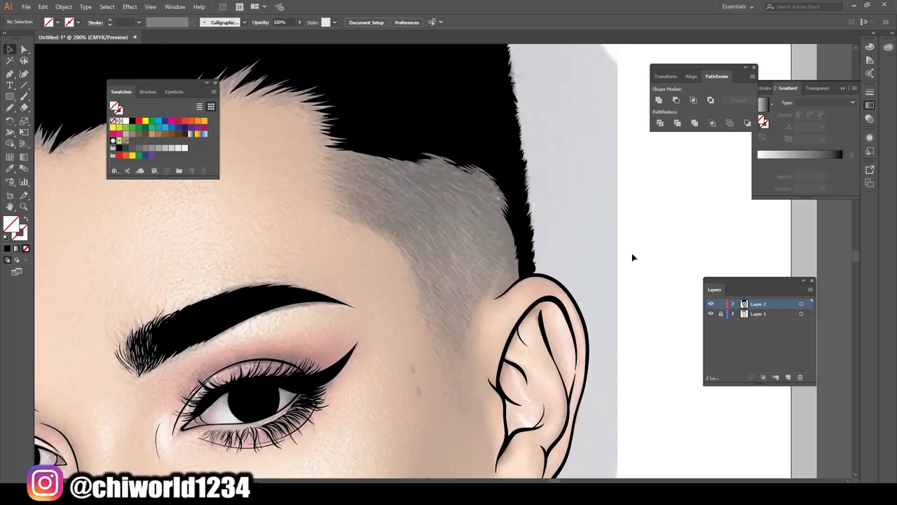
key(b)
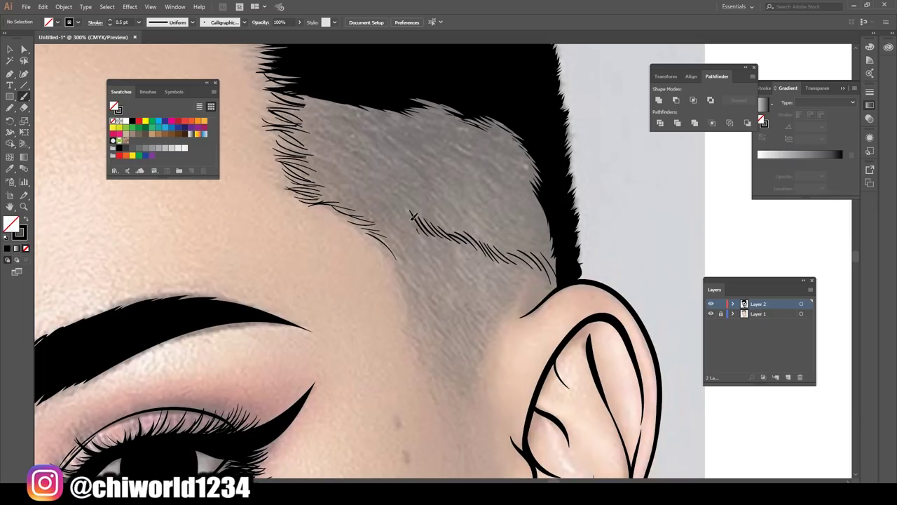
mouse_move(547, 280)
mouse_down()
mouse_move(463, 231)
mouse_move(379, 204)
mouse_up()
drag(483, 238, 294, 168)
drag(481, 200, 369, 143)
Place a selected patch of the fade's hair strokes higher, overlapping the solid black hair above the ear
key(v)
mouse_move(489, 171)
mouse_down()
mouse_move(467, 160)
mouse_move(360, 156)
mouse_move(400, 176)
mouse_move(463, 128)
mouse_up()
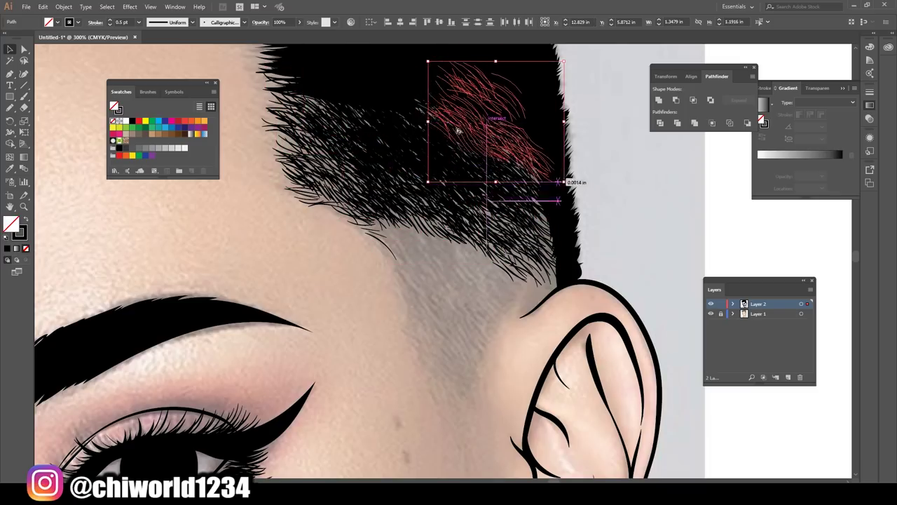
key(ctrl+shift+a)
key(ctrl+0)
Draw short 0.25 pt hairs from the sideburn's tip up along its front edge to the dense fade
key(ctrl+minus)
scroll(658, 307, up, 5)
scroll(459, 340, up, 2)
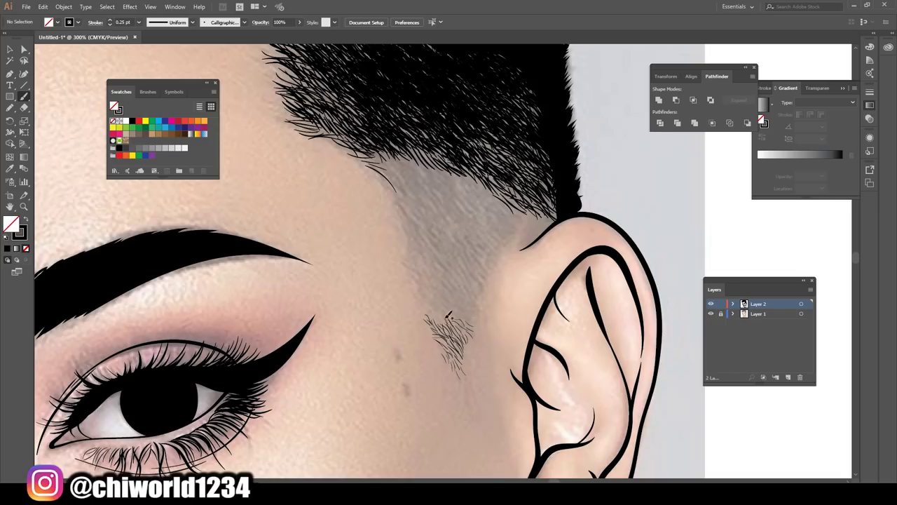
mouse_move(448, 337)
mouse_down()
mouse_move(399, 168)
mouse_move(452, 195)
mouse_move(463, 190)
mouse_up()
click(490, 297)
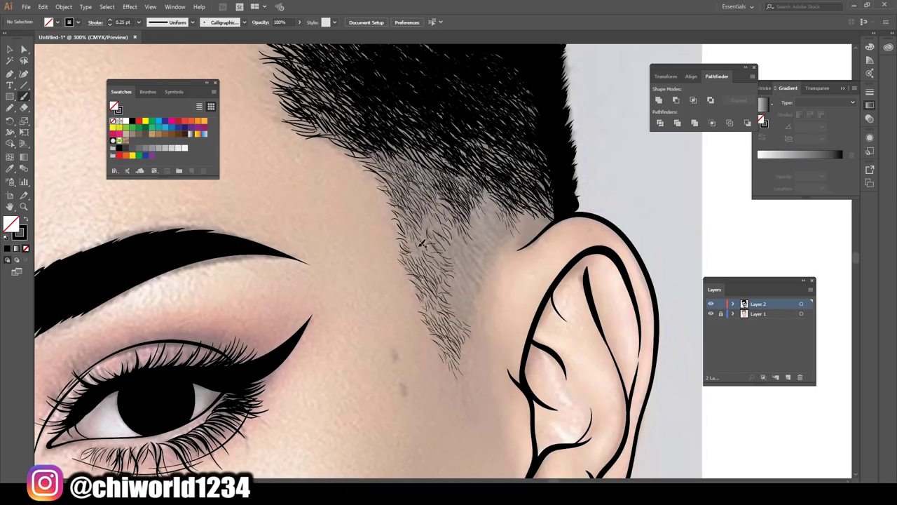
Hide the reference photo layer and fill the rest of the sideburn with fine 0.25 pt hairs
scroll(724, 317, down, 5)
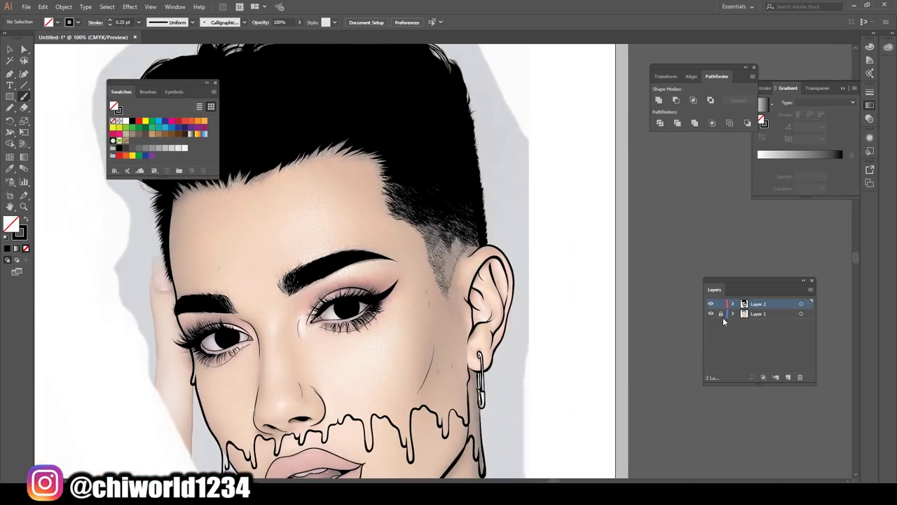
click(711, 313)
scroll(594, 340, up, 5)
scroll(393, 266, down, 5)
scroll(392, 266, up, 5)
drag(402, 269, 421, 358)
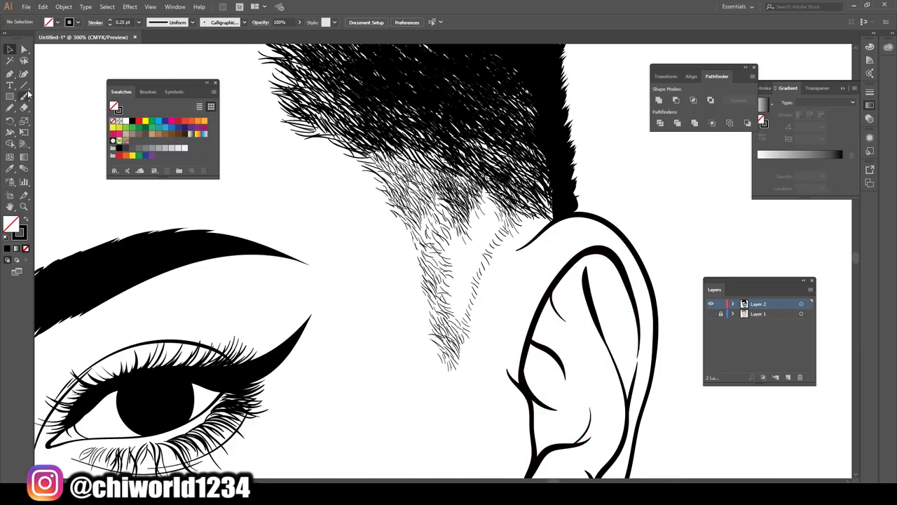
key(b)
click(138, 21)
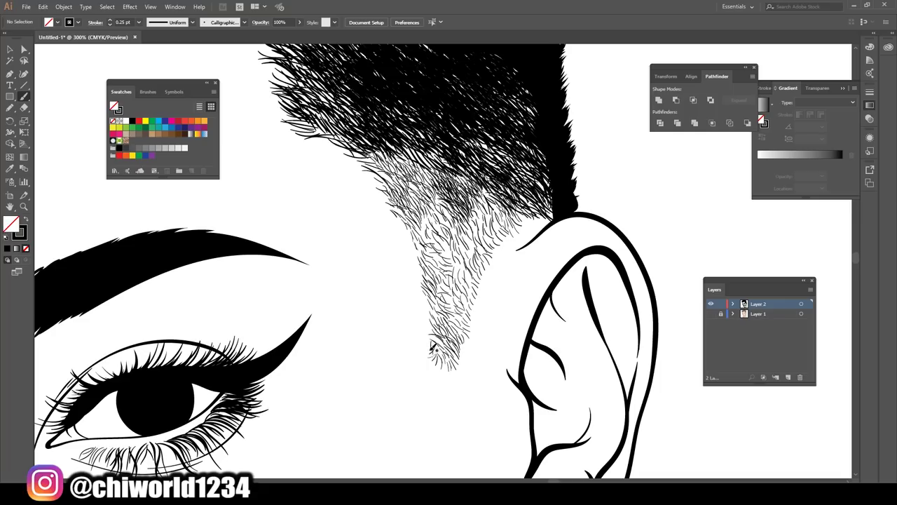
scroll(589, 420, down, 5)
scroll(588, 420, up, 4)
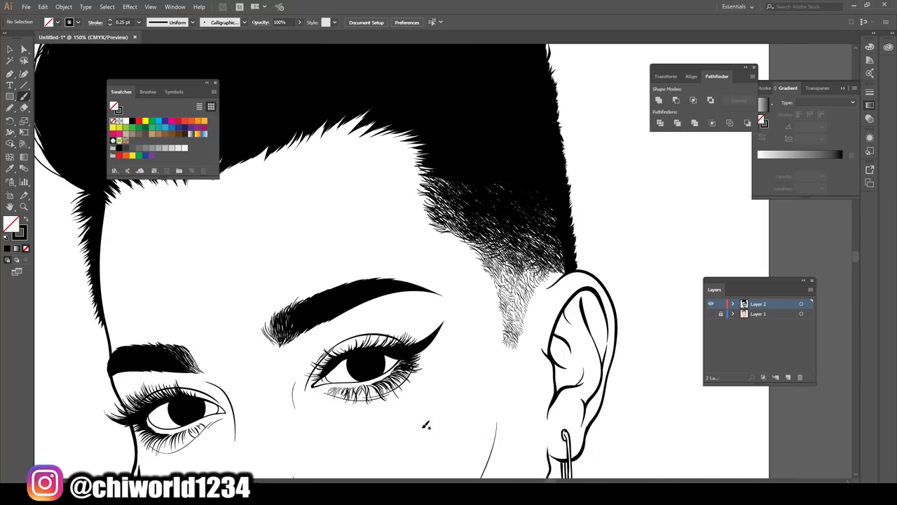
Draw fine 0.25 pt hairs along the entire front hairline, filling the jagged gaps above the forehead
scroll(425, 424, up, 1)
scroll(426, 424, up, 1)
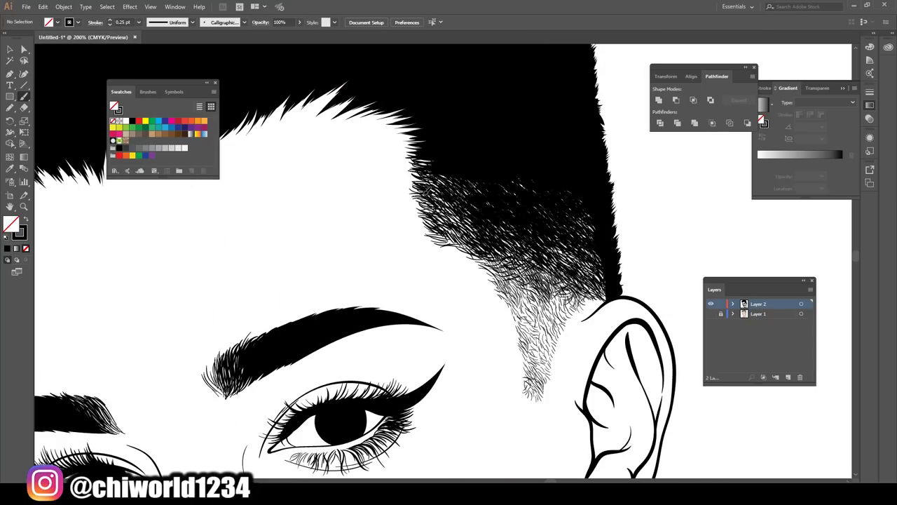
scroll(412, 271, down, 5)
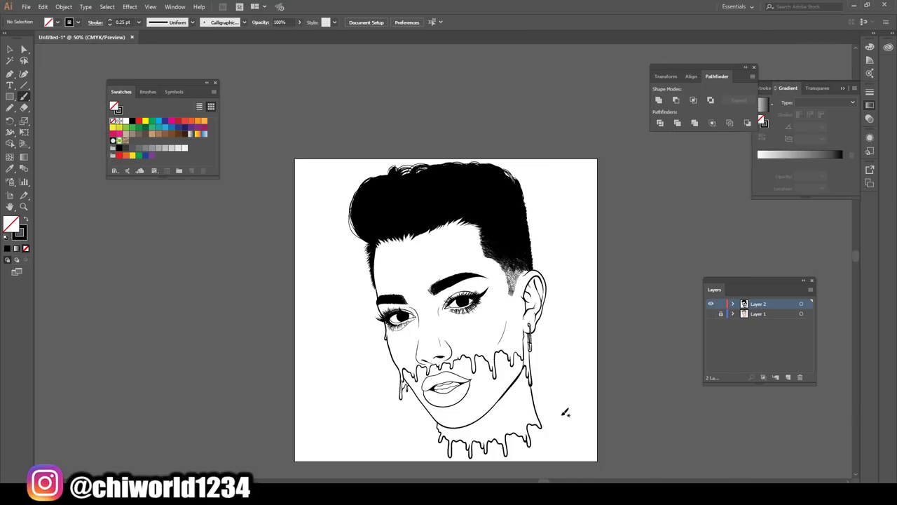
scroll(616, 261, up, 5)
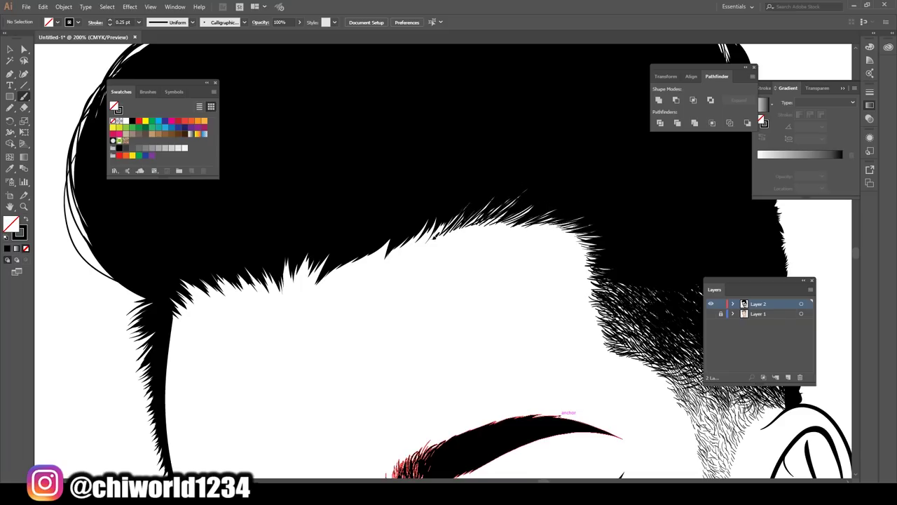
scroll(355, 257, down, 5)
scroll(470, 337, up, 6)
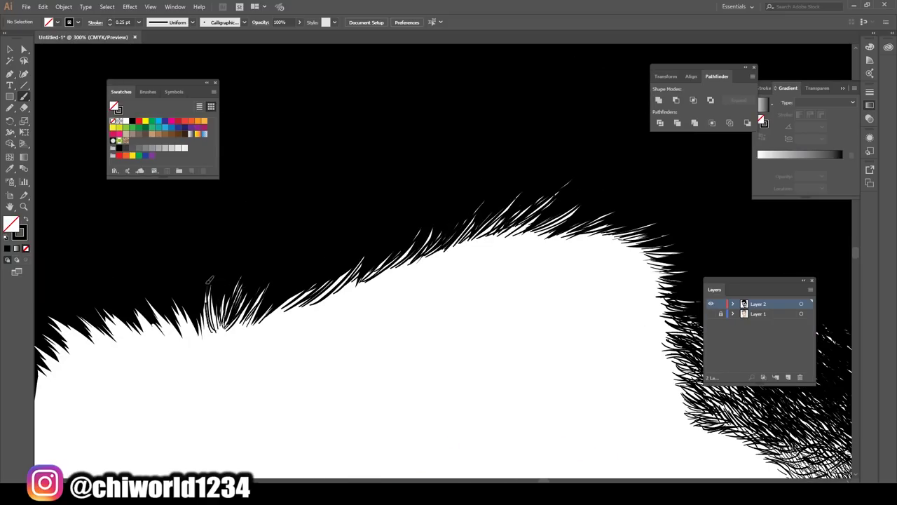
scroll(210, 315, down, 5)
scroll(436, 434, up, 5)
drag(483, 201, 412, 201)
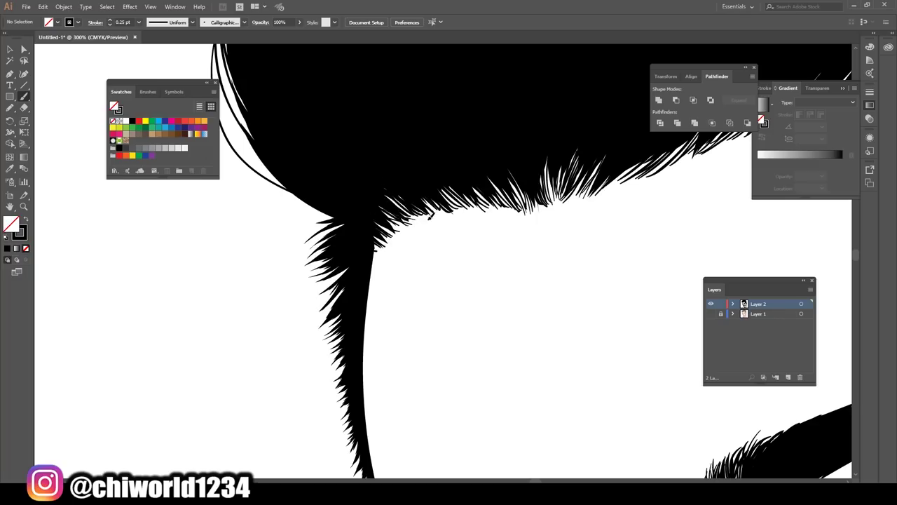
scroll(534, 460, down, 5)
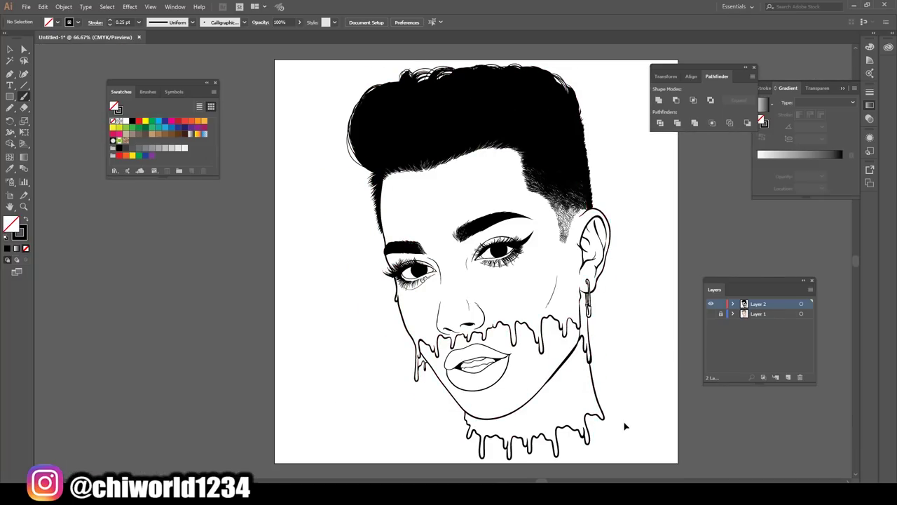
Draw a wavy 0.75 pt inner drip contour above the dripping edge on the ear-side cheek
scroll(619, 387, up, 1)
scroll(625, 330, up, 5)
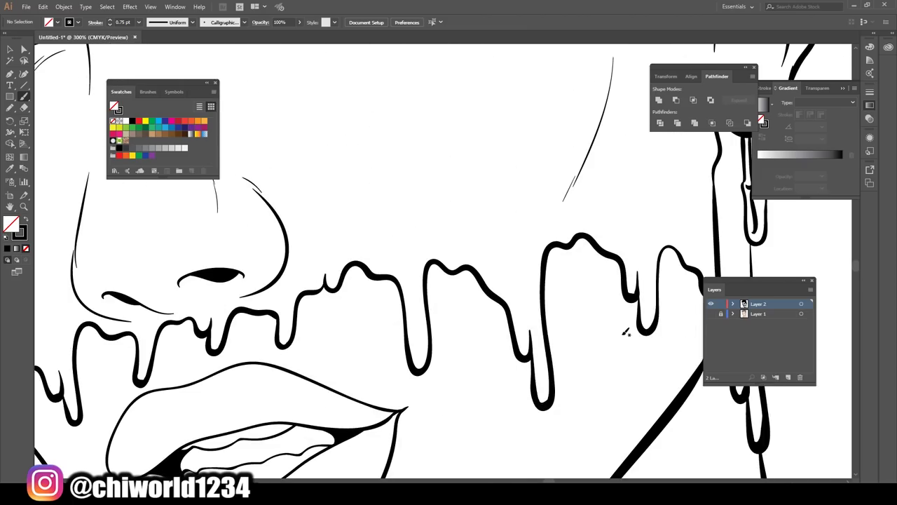
drag(410, 222, 369, 251)
key(ctrl+z)
drag(661, 236, 414, 226)
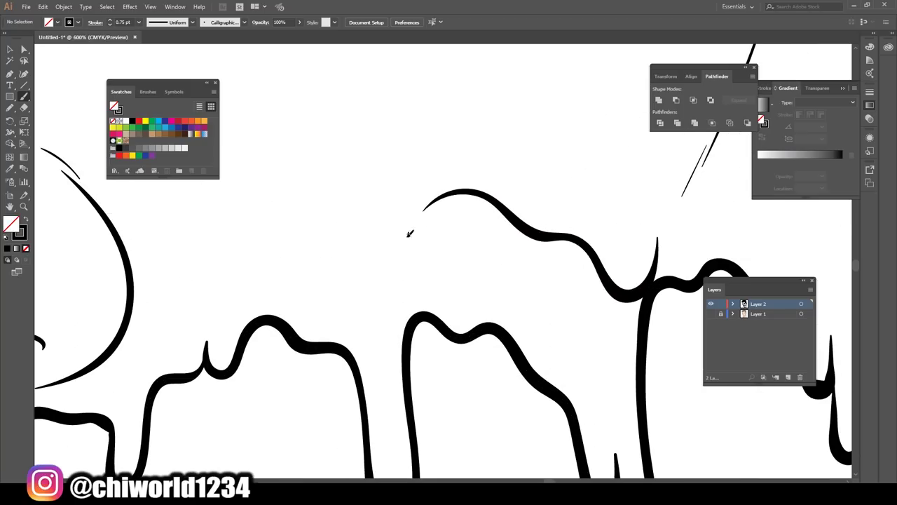
scroll(414, 226, down, 3)
scroll(374, 356, up, 2)
Add short wavy 0.75 pt drip contours above the dripping edge on the far cheek
drag(274, 325, 272, 326)
scroll(274, 326, down, 3)
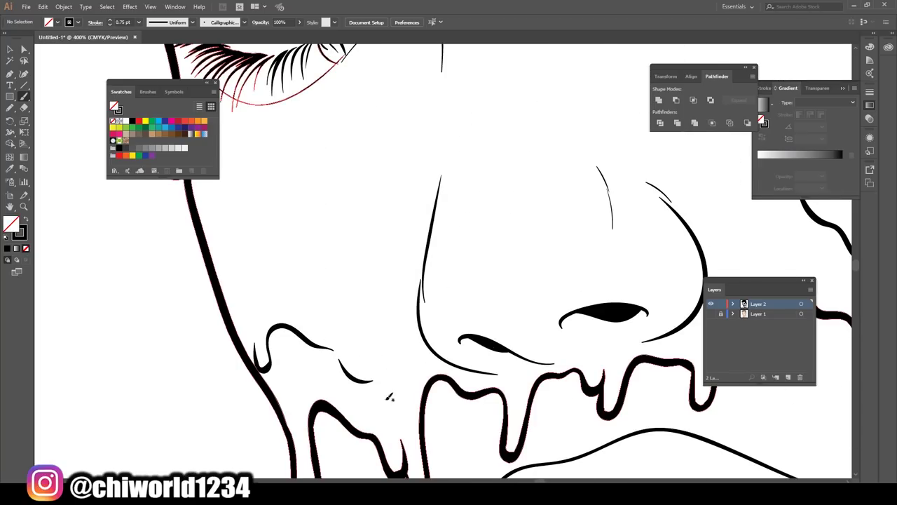
scroll(502, 437, down, 4)
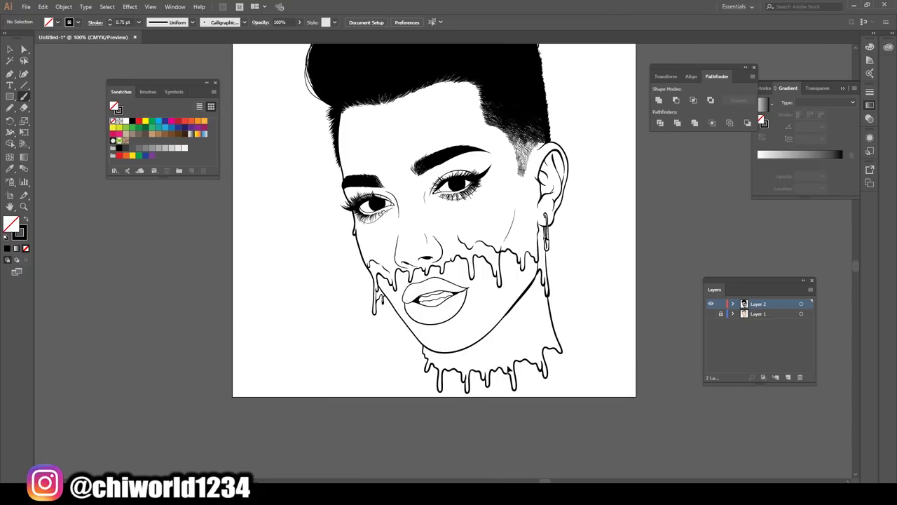
Draw wavy 0.75 pt drip contours above the neck's dripping edge on the ear side
scroll(502, 438, up, 5)
mouse_move(505, 264)
mouse_down()
mouse_move(412, 294)
mouse_move(319, 292)
mouse_up()
scroll(463, 452, down, 5)
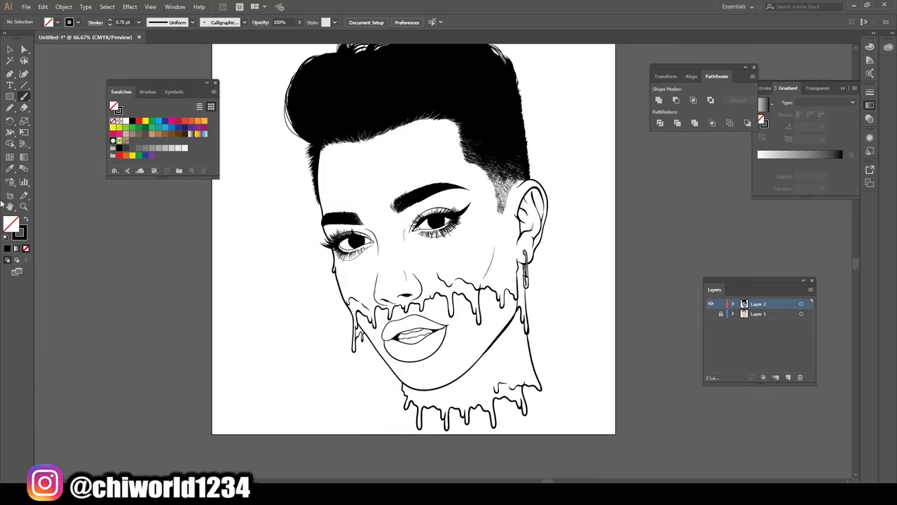
Switch to black fill without stroke and draw solid dripping shapes inside the ear-side neck drips with the Pencil tool
key(shift+b)
key(shift+x)
scroll(574, 401, up, 6)
drag(546, 281, 313, 316)
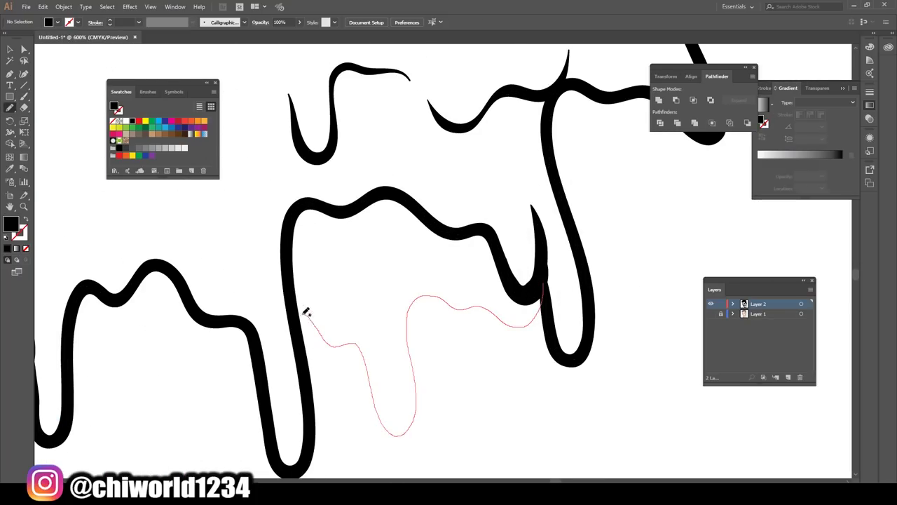
drag(494, 238, 539, 281)
scroll(529, 417, down, 5)
scroll(372, 301, up, 5)
drag(490, 223, 492, 225)
scroll(399, 459, down, 5)
Continue the solid black dripping shapes through the middle of the neck's dripping edge
scroll(400, 459, up, 5)
mouse_move(449, 245)
mouse_down()
mouse_move(362, 250)
mouse_move(322, 183)
mouse_up()
scroll(445, 421, down, 5)
scroll(411, 374, up, 5)
drag(572, 322, 452, 317)
drag(574, 295, 573, 295)
mouse_move(378, 370)
mouse_down()
mouse_move(316, 300)
mouse_move(202, 235)
mouse_up()
scroll(385, 415, down, 5)
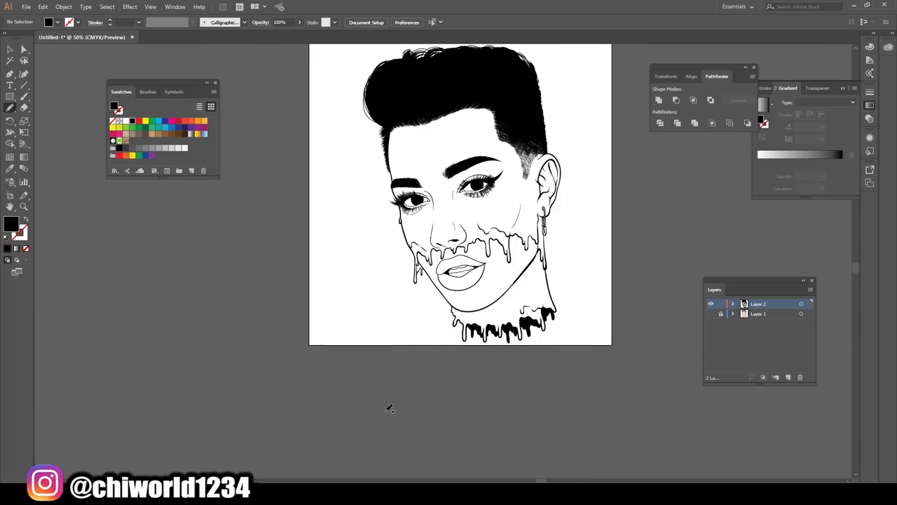
Extend the solid black drip shading to the chin-side end of the neck and add further filled shapes
scroll(500, 344, up, 5)
drag(499, 349, 498, 348)
drag(496, 346, 446, 300)
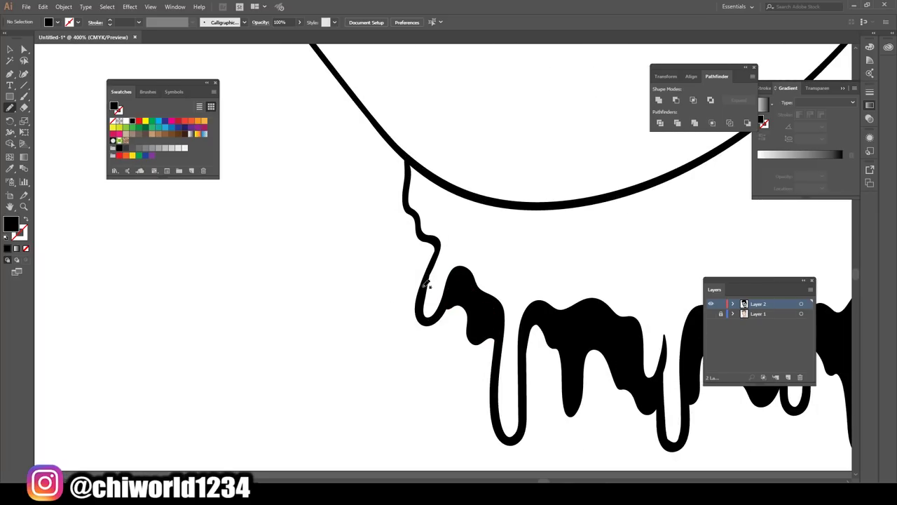
scroll(427, 461, down, 5)
scroll(521, 321, up, 2)
scroll(551, 394, up, 3)
drag(405, 200, 422, 339)
scroll(422, 338, down, 5)
scroll(486, 372, up, 5)
drag(302, 358, 501, 345)
drag(325, 362, 325, 362)
scroll(324, 362, down, 5)
scroll(473, 448, up, 6)
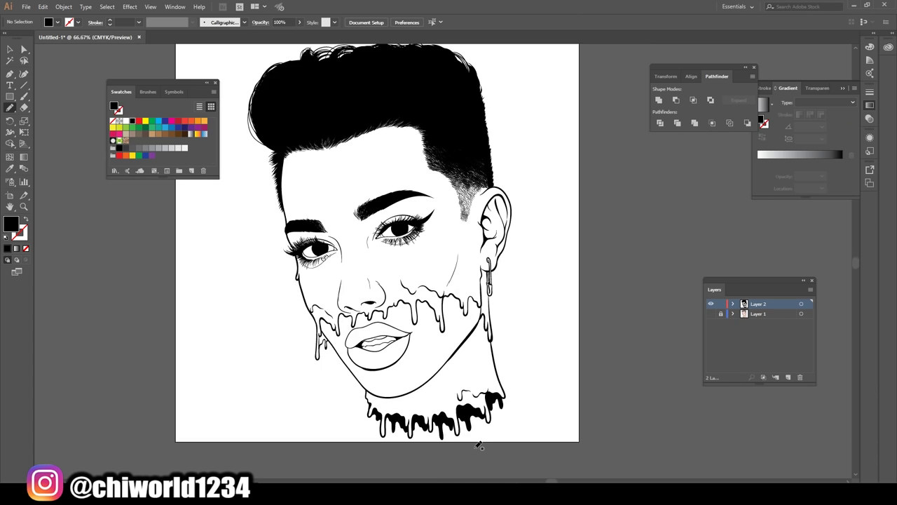
Touch up the facial details with small solid black Pencil shapes, working up to the far eye
mouse_move(324, 216)
mouse_down()
mouse_move(353, 252)
mouse_move(396, 279)
mouse_up()
drag(247, 299, 246, 298)
scroll(246, 299, down, 5)
scroll(522, 358, up, 6)
mouse_move(521, 386)
mouse_down()
mouse_move(522, 358)
mouse_move(547, 379)
mouse_up()
scroll(547, 379, down, 5)
scroll(284, 277, up, 5)
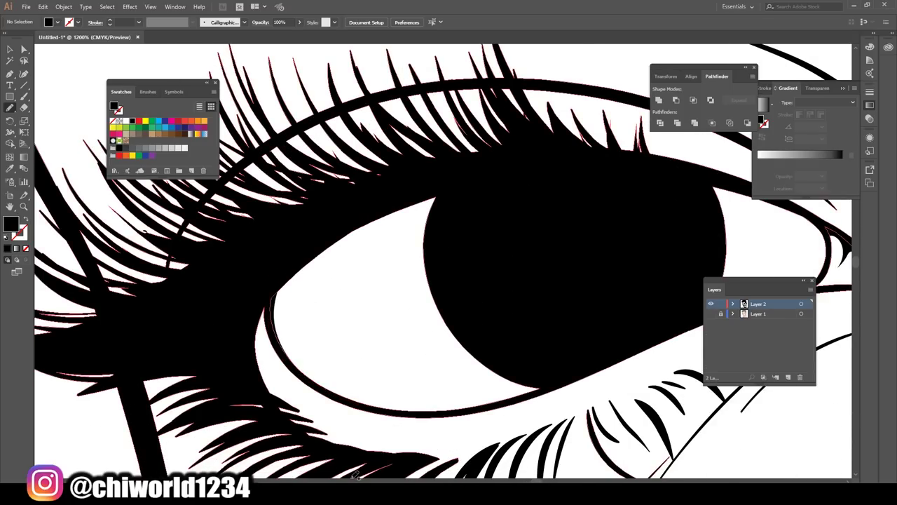
scroll(295, 368, down, 8)
Expand the appearance of all the line art and merge it with Pathfinder
key(v)
key(ctrl+a)
click(63, 6)
click(108, 119)
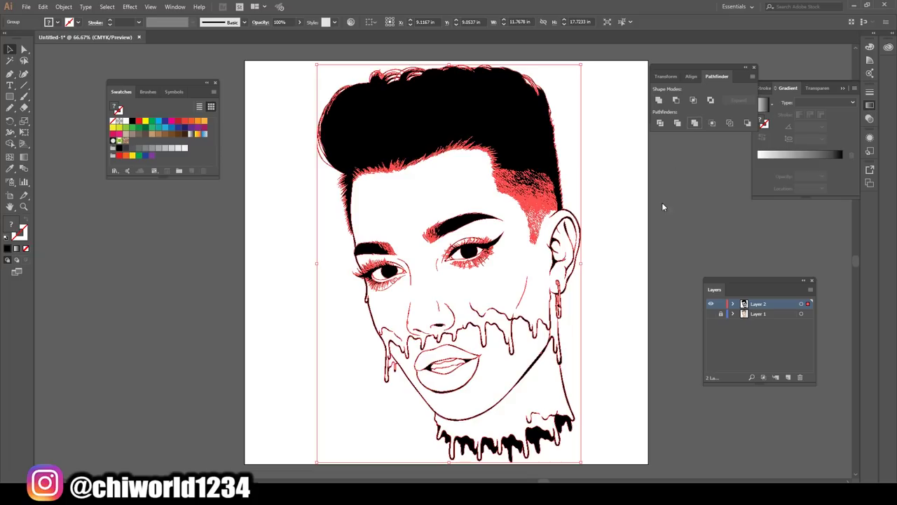
key(ctrl+shift+a)
Duplicate Layer 2, lock the copy above it, and set the fill colour to skin tone FFBFA6
drag(758, 303, 787, 377)
double_click(11, 225)
click(52, 32)
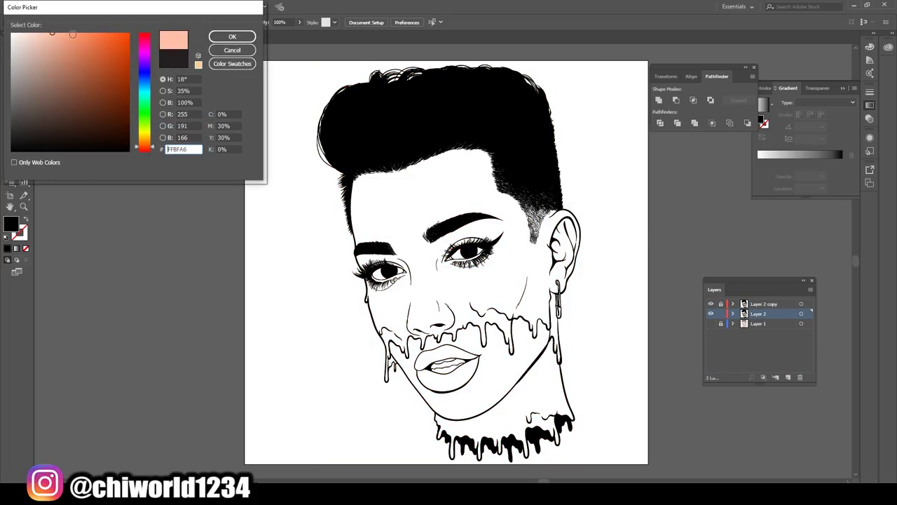
click(232, 36)
Draw a skin-toned rectangle over the portrait on Layer 2 and keep its colour only inside the black outlines
key(m)
drag(271, 61, 650, 464)
right_click(308, 244)
key(Escape)
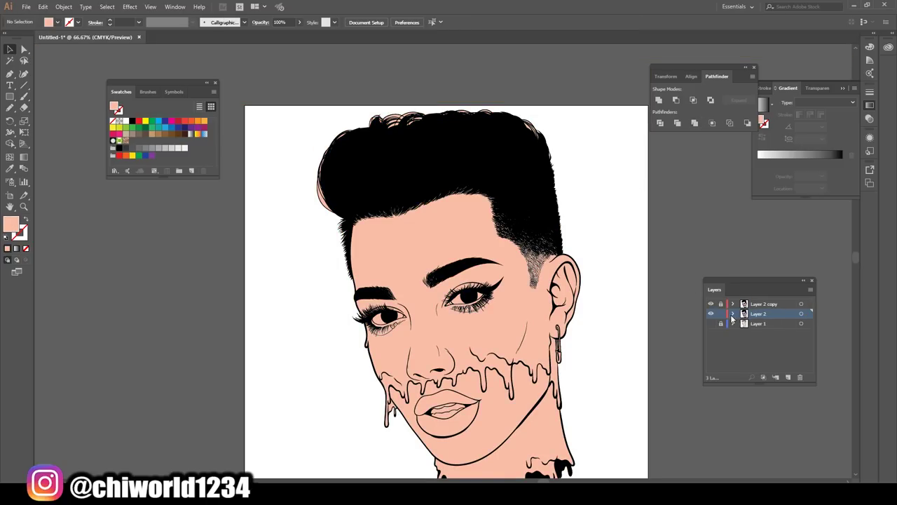
Isolate the Layer 2 group and delete the skin-coloured patches caught between the loose hair strands outside the hair outline
scroll(745, 329, down, 3)
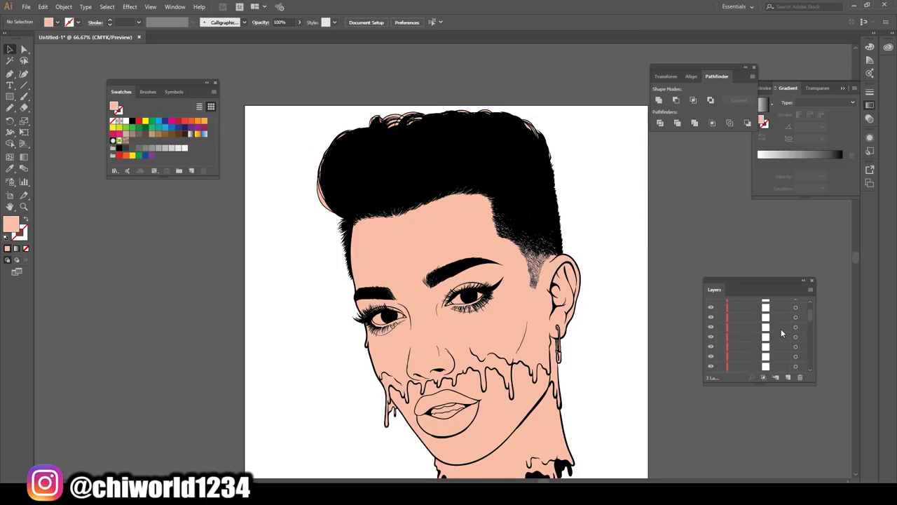
click(324, 140)
right_click(556, 165)
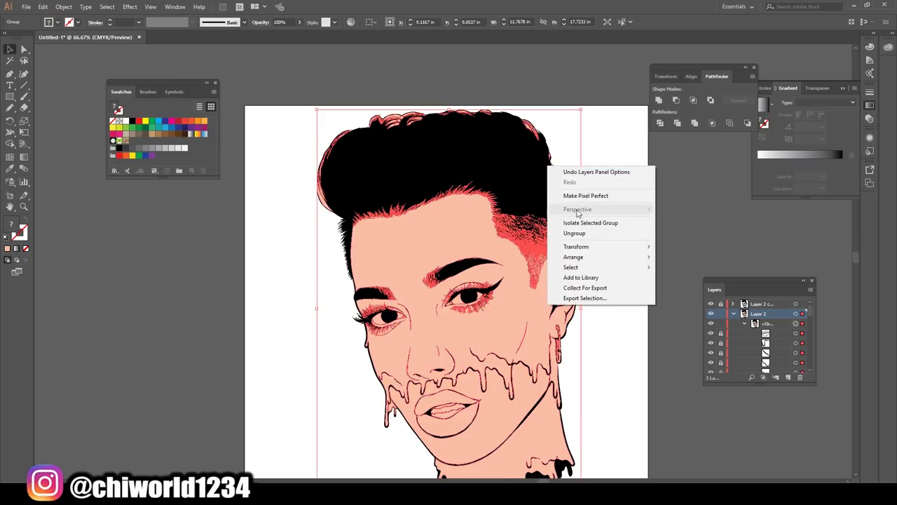
click(582, 225)
drag(282, 66, 338, 224)
key(Delete)
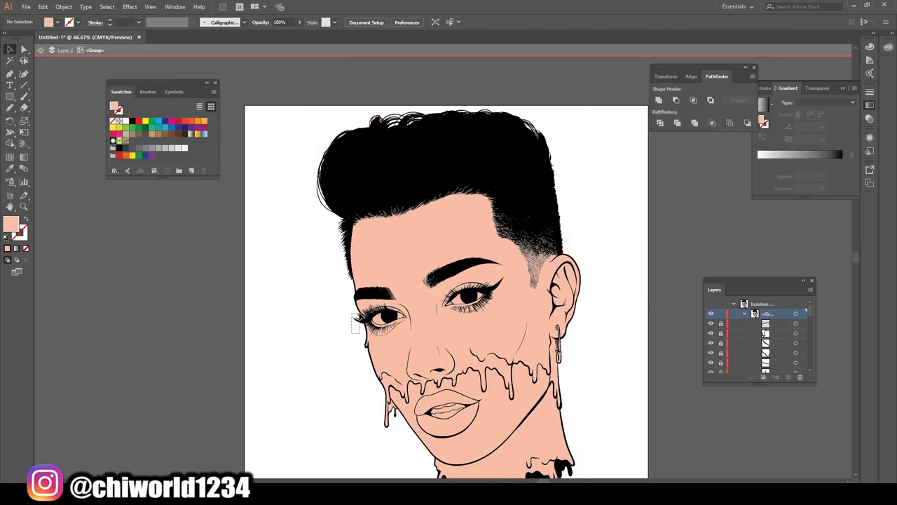
Fill the lower face and neck below the dripping edge with light grey
scroll(439, 288, up, 3)
scroll(439, 288, up, 5)
scroll(511, 348, down, 5)
key(ctrl+plus)
click(357, 419)
click(178, 148)
click(617, 344)
key(ctrl+minus)
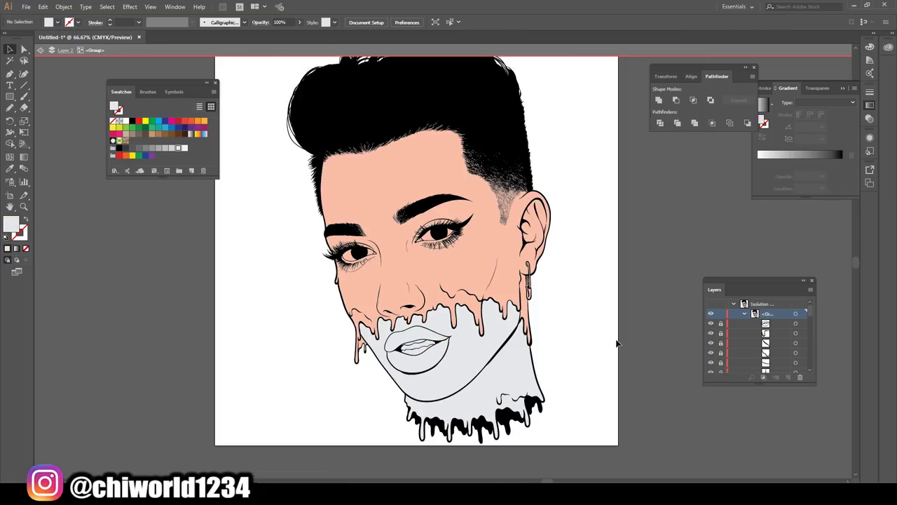
Fill the whites of the eyes with the same light grey
key(ctrl+plus)
click(308, 231)
click(628, 376)
key(ctrl+minus)
key(ctrl+plus)
Adjust the colours of all the fills in the group with Magenta 7, Yellow 7 and Black -25
key(ctrl+plus)
key(ctrl+a)
click(43, 6)
mouse_move(120, 172)
click(322, 196)
drag(87, 97, 95, 84)
mouse_move(87, 70)
mouse_down()
mouse_move(82, 99)
mouse_move(92, 84)
mouse_up()
click(87, 56)
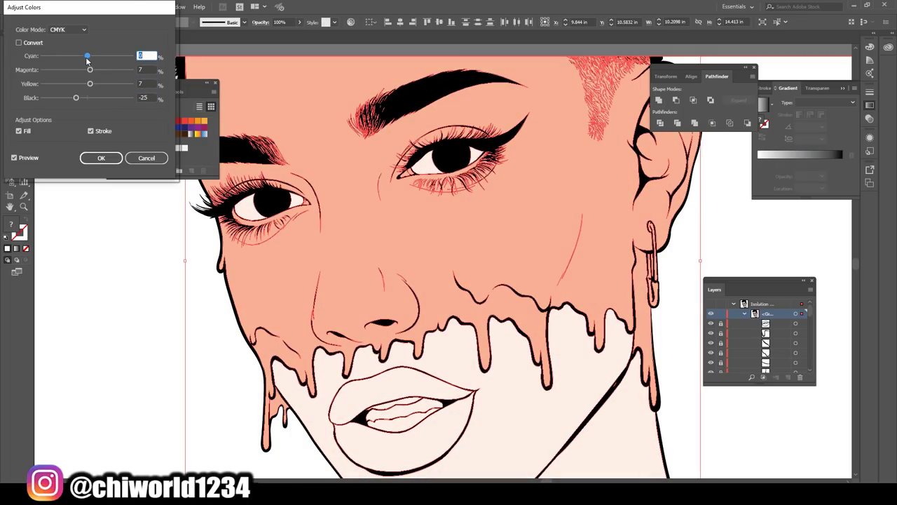
click(101, 158)
Fill the inner corners of both eyes with a pinkish red
key(ctrl+0)
key(ctrl+plus)
key(ctrl+plus)
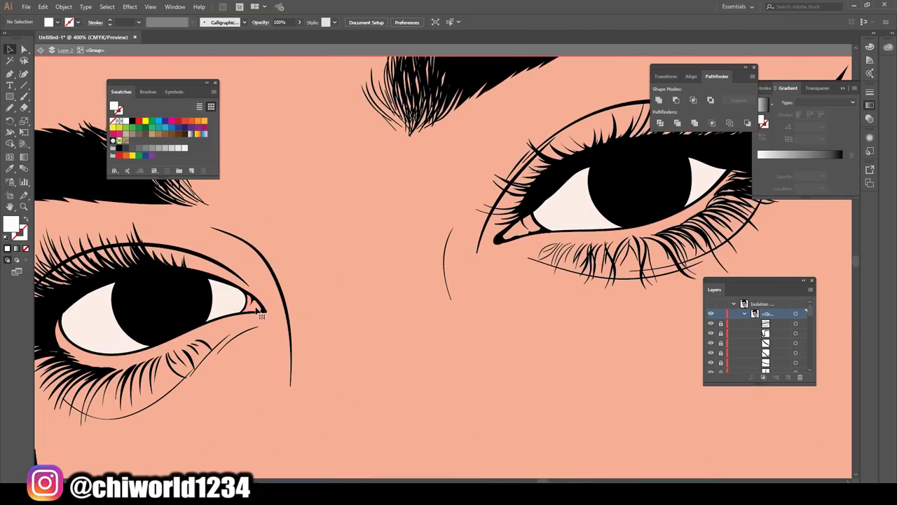
double_click(10, 224)
click(236, 34)
Fill the safety-pin earring with mid grey and leave the group isolation
key(ctrl+0)
scroll(483, 309, up, 6)
drag(541, 360, 461, 253)
click(150, 152)
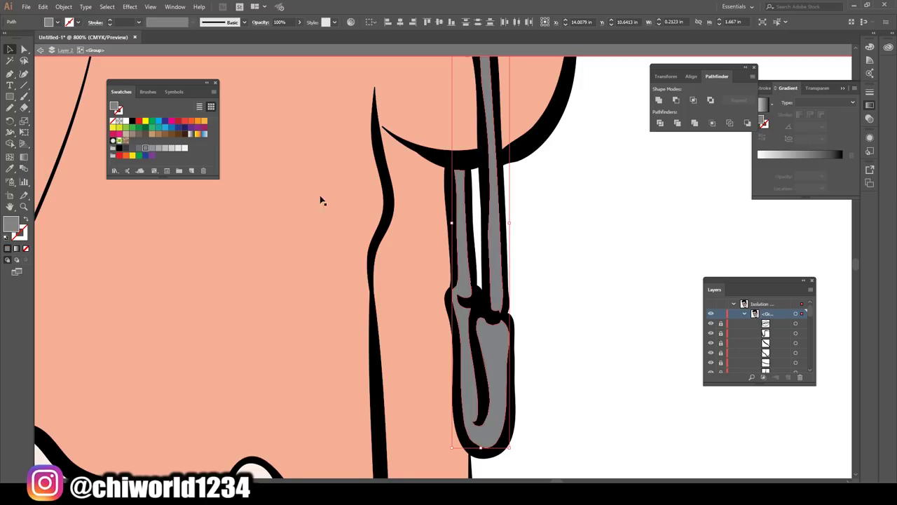
scroll(560, 297, down, 7)
double_click(568, 298)
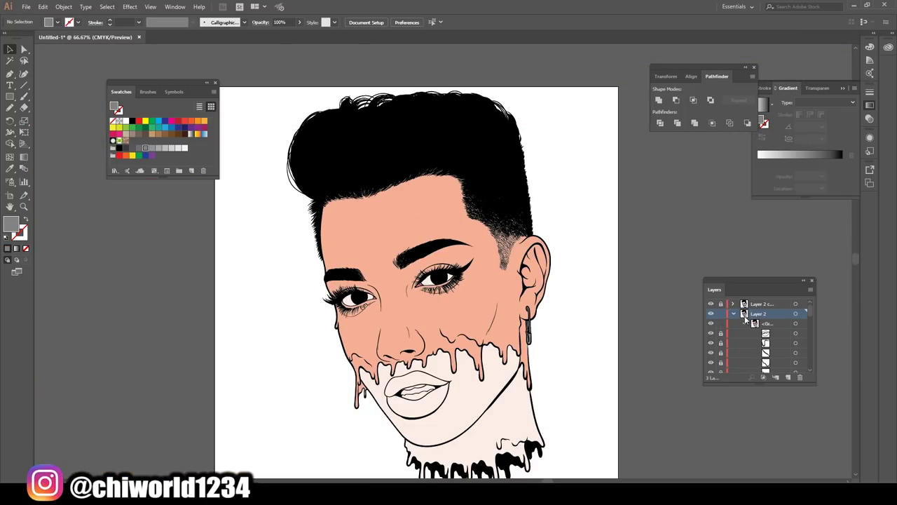
Try a pink fill, starting from DC7B8C, on the opening between the upper and lower teeth
scroll(421, 382, up, 5)
right_click(440, 327)
click(477, 399)
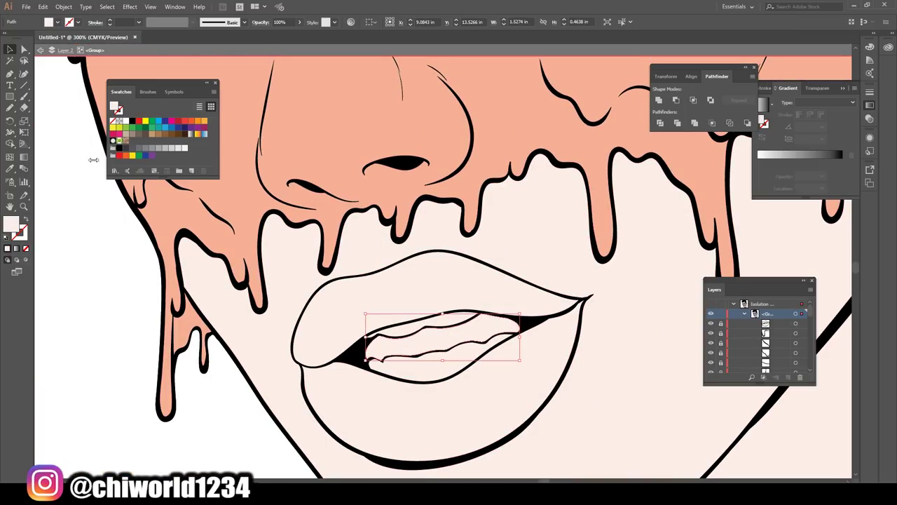
double_click(10, 224)
text(DC7B8C)
key(Return)
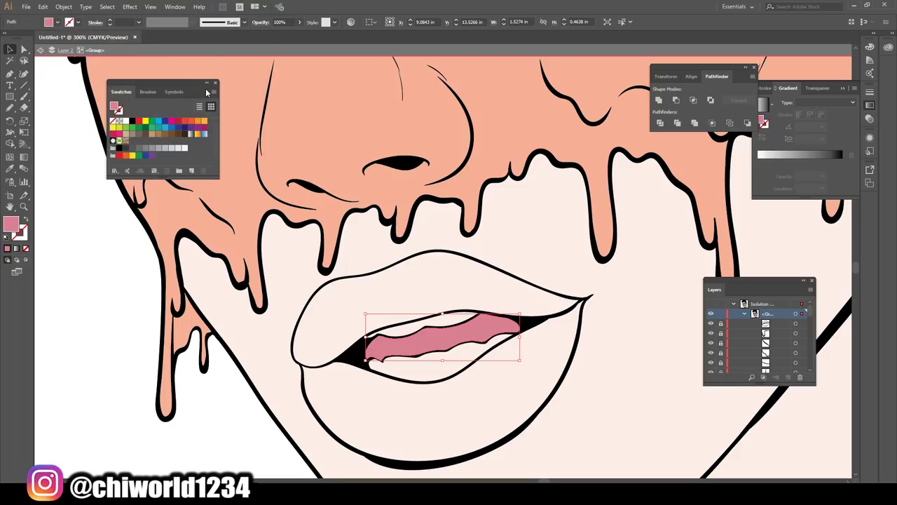
double_click(12, 225)
click(143, 38)
key(Return)
key(ctrl+0)
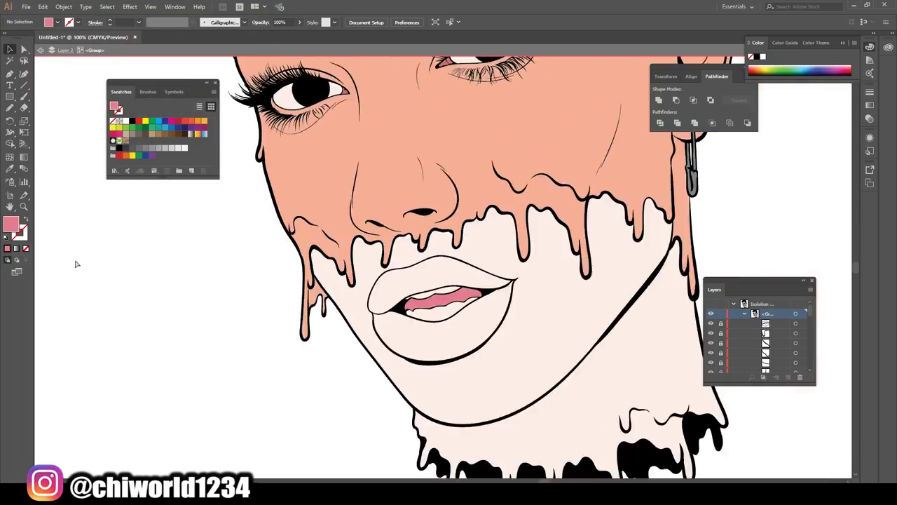
Add a new layer directly above Layer 2 and set a darker reddish-brown skin shade as the fill colour
key(ctrl+plus)
key(Escape)
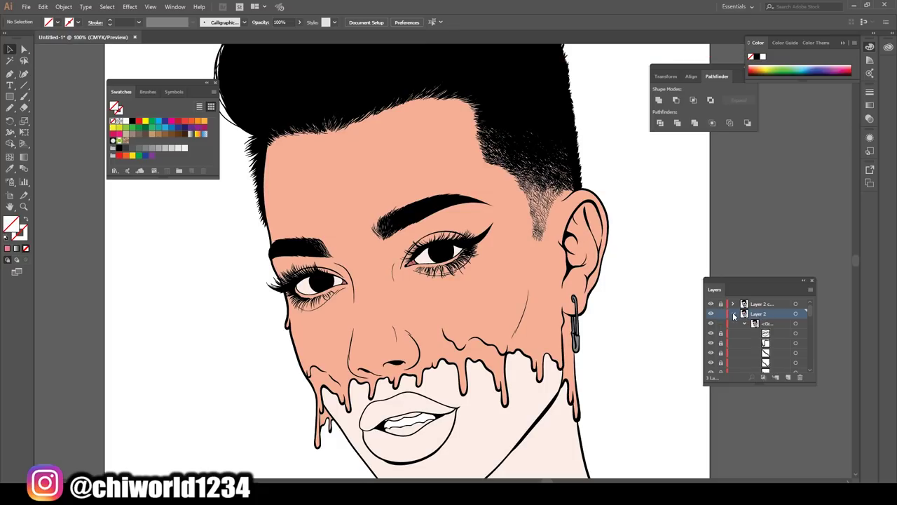
key(ctrl+plus)
key(ctrl+plus)
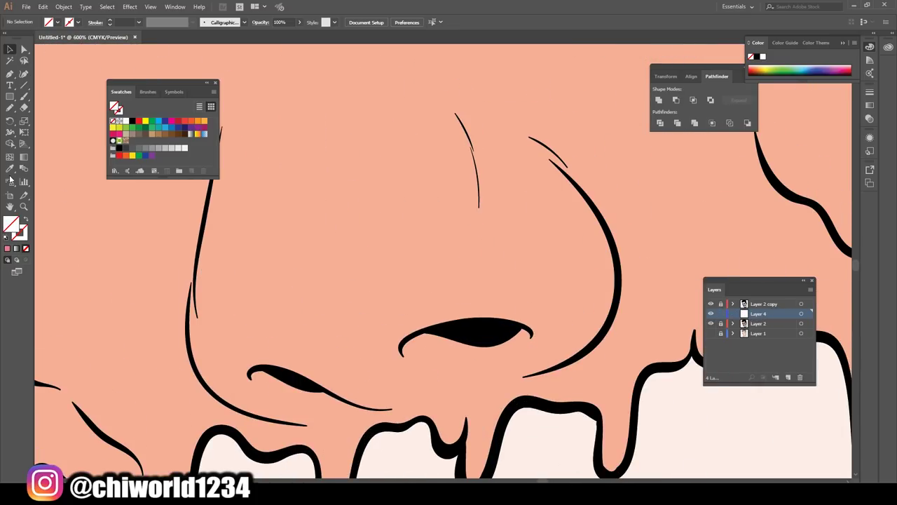
key(i)
double_click(11, 223)
click(146, 148)
key(Return)
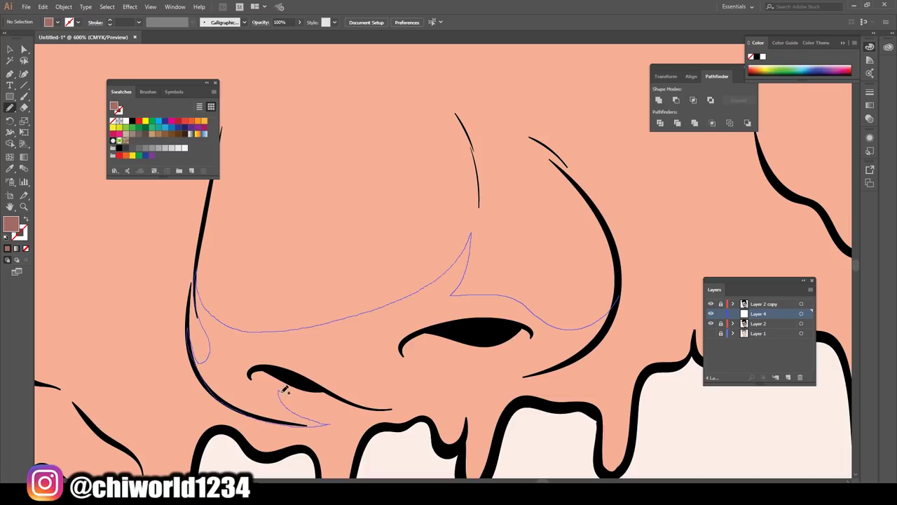
Shade the underside of the nose and around the nostrils with freehand Pencil shapes on the new layer
key(ctrl+minus)
key(ctrl+minus)
key(ctrl+minus)
key(ctrl+minus)
key(ctrl+minus)
key(ctrl+minus)
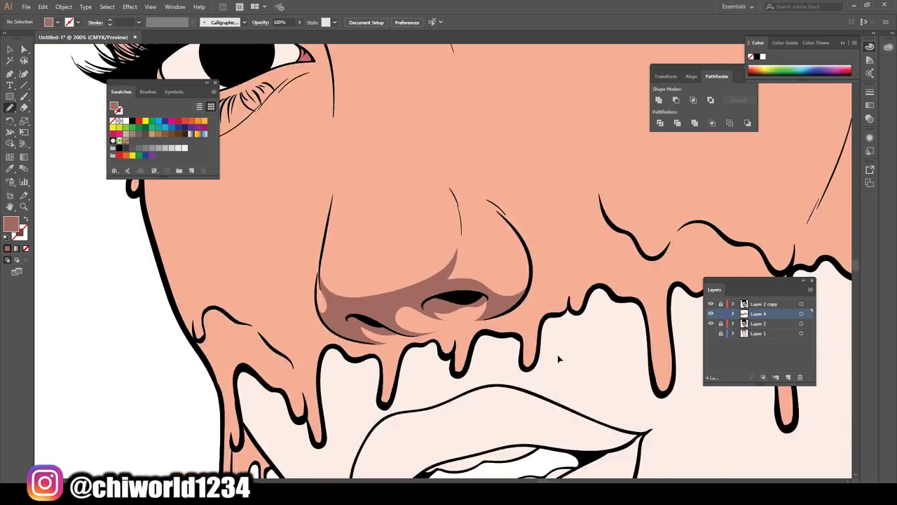
key(ctrl+plus)
key(ctrl+plus)
key(ctrl+plus)
key(ctrl+plus)
key(ctrl+plus)
key(ctrl+plus)
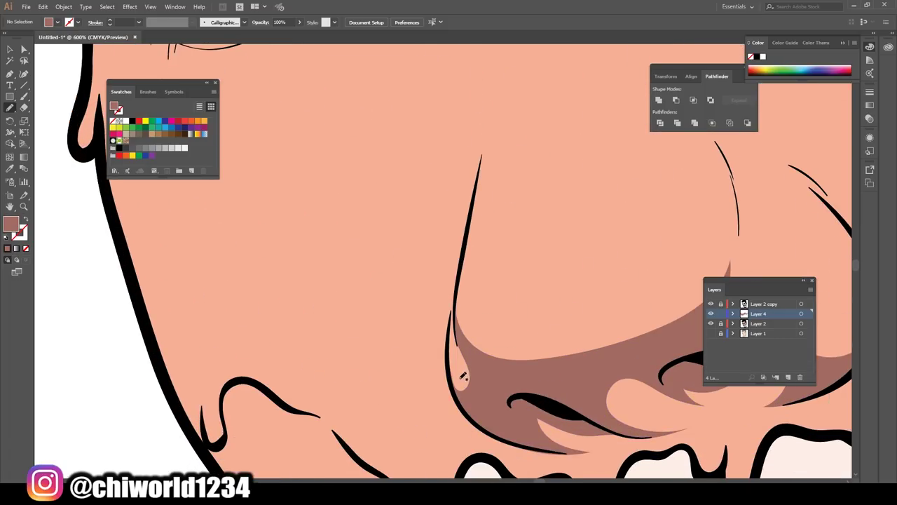
Shade the side of the nose from the nostril up along the bridge towards the far eye
key(ctrl+minus)
mouse_move(392, 438)
mouse_down()
mouse_move(414, 320)
mouse_move(403, 324)
mouse_up()
key(ctrl+minus)
key(ctrl+minus)
key(ctrl+minus)
key(ctrl+minus)
key(ctrl+minus)
key(ctrl+minus)
key(ctrl+plus)
key(ctrl+plus)
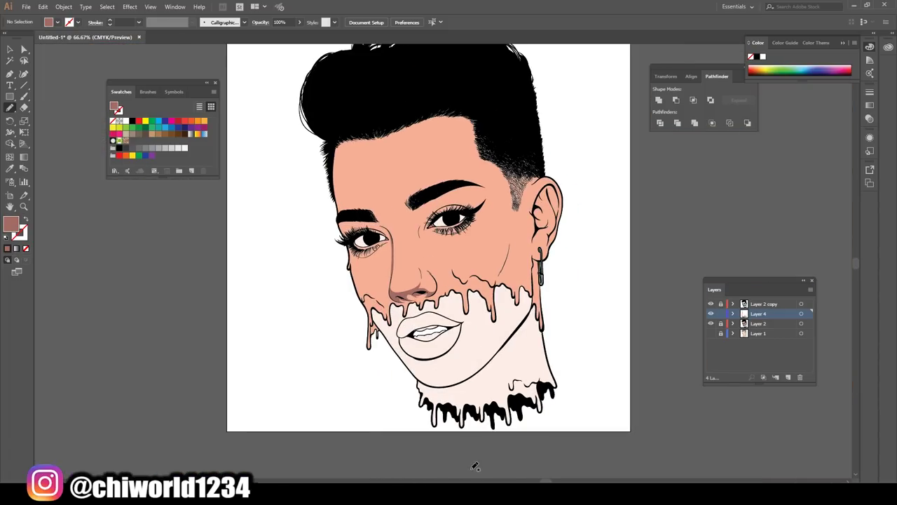
Draw Pencil shadows on the long drips hanging at the far jaw
scroll(473, 467, up, 7)
drag(512, 382, 487, 260)
scroll(486, 260, down, 5)
scroll(405, 277, up, 5)
drag(404, 247, 407, 280)
scroll(569, 280, up, 4)
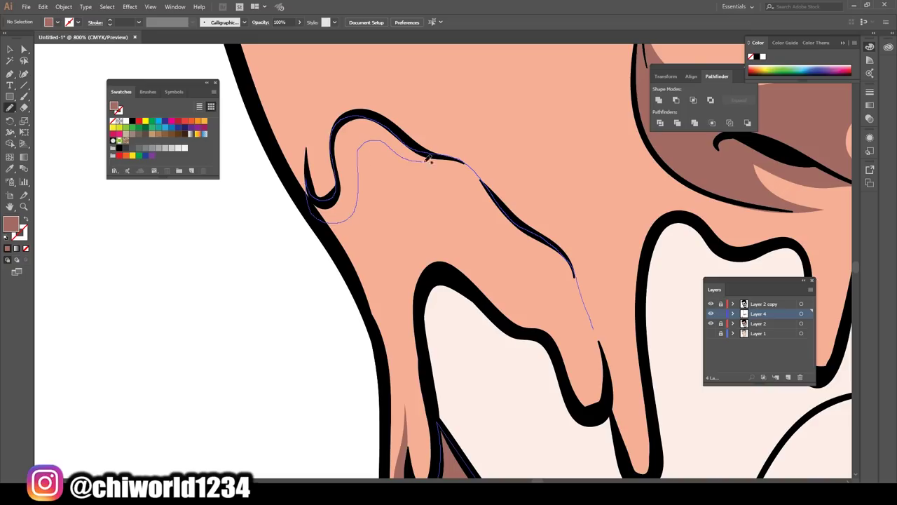
Shade beneath the wavy drip line on the far cheek and along the outer edge of its long drip
drag(610, 376, 610, 378)
drag(571, 266, 593, 315)
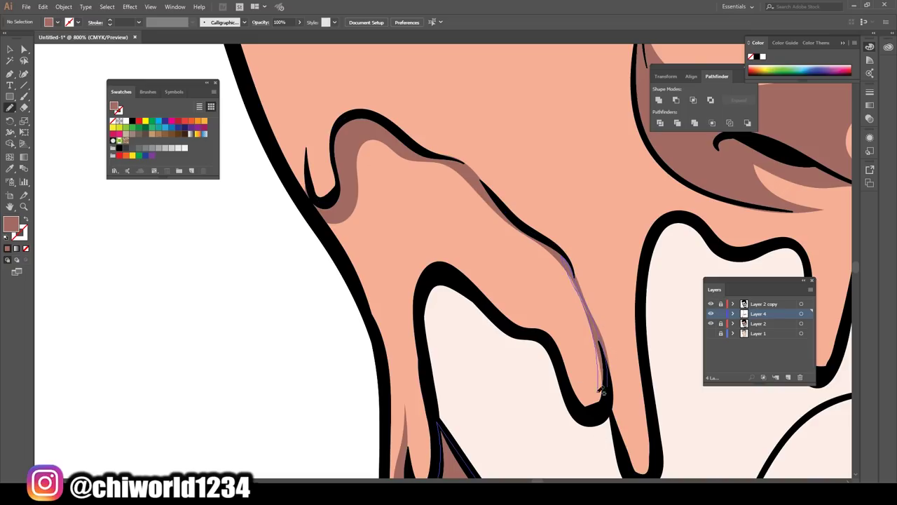
drag(601, 375, 602, 377)
scroll(601, 377, down, 5)
scroll(536, 424, up, 5)
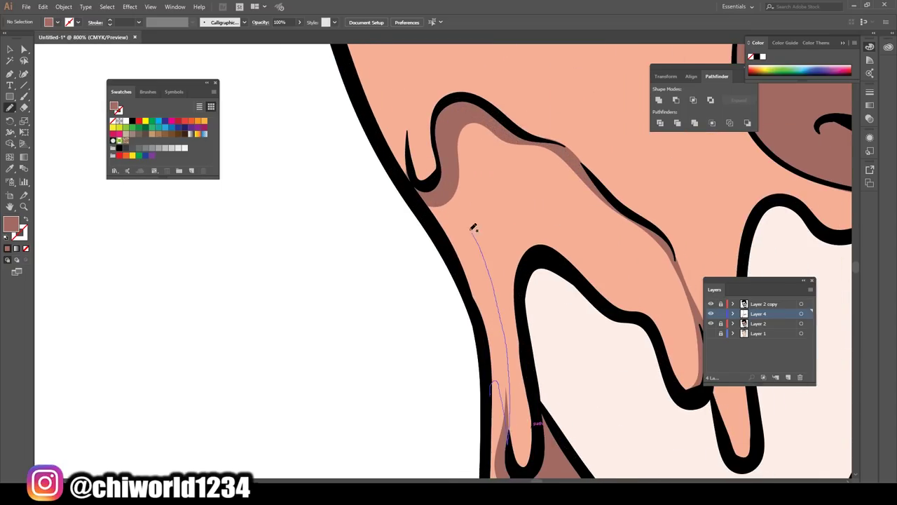
drag(489, 416, 489, 418)
drag(570, 154, 569, 155)
scroll(570, 155, down, 4)
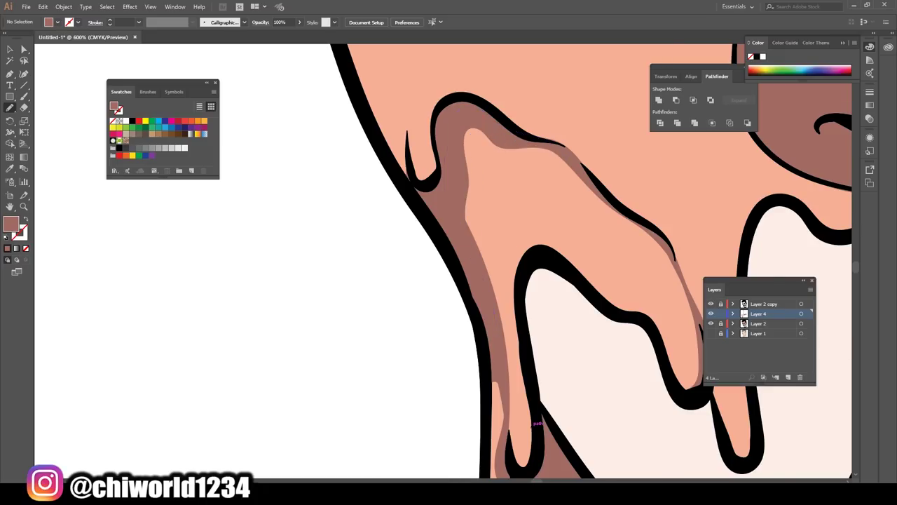
Shade the outer edge of the far cheek from below the eye down to the drips
scroll(434, 386, up, 3)
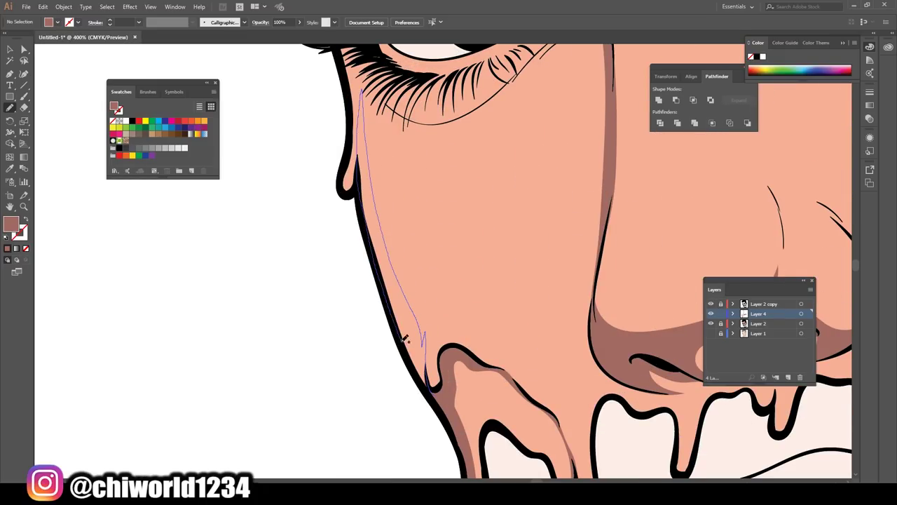
drag(402, 330, 402, 331)
scroll(402, 332, down, 4)
Shade the under-eye area beneath the far eye's lower lashes and around its outer corner
scroll(475, 424, up, 5)
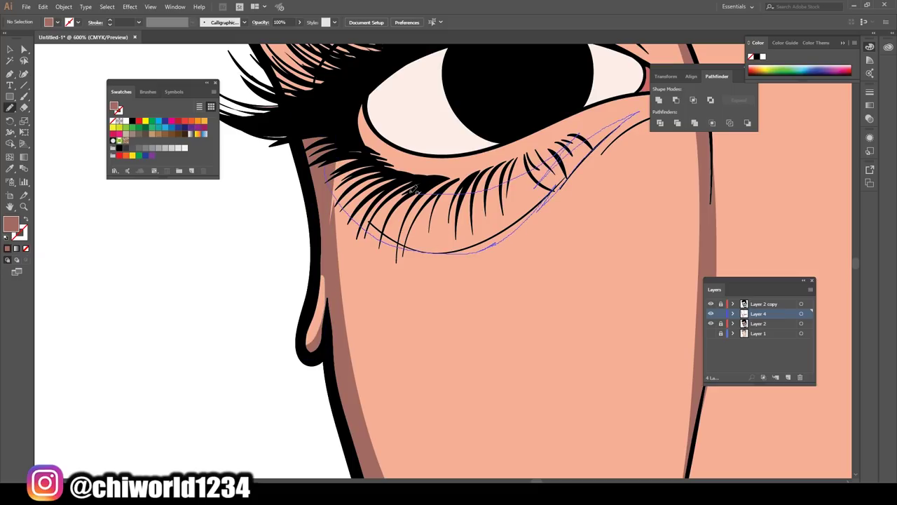
drag(435, 190, 434, 192)
scroll(435, 192, down, 4)
scroll(382, 306, up, 5)
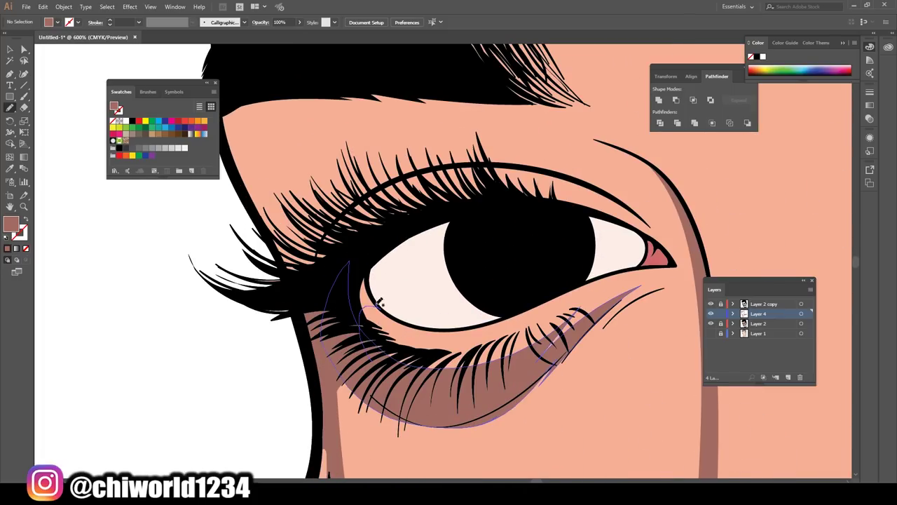
scroll(382, 307, up, 3)
drag(323, 370, 344, 363)
drag(294, 384, 295, 384)
Shade the far eye's upper lid crease and the socket under the eyebrow
scroll(295, 384, down, 4)
scroll(436, 471, up, 5)
drag(263, 155, 264, 156)
scroll(264, 156, down, 4)
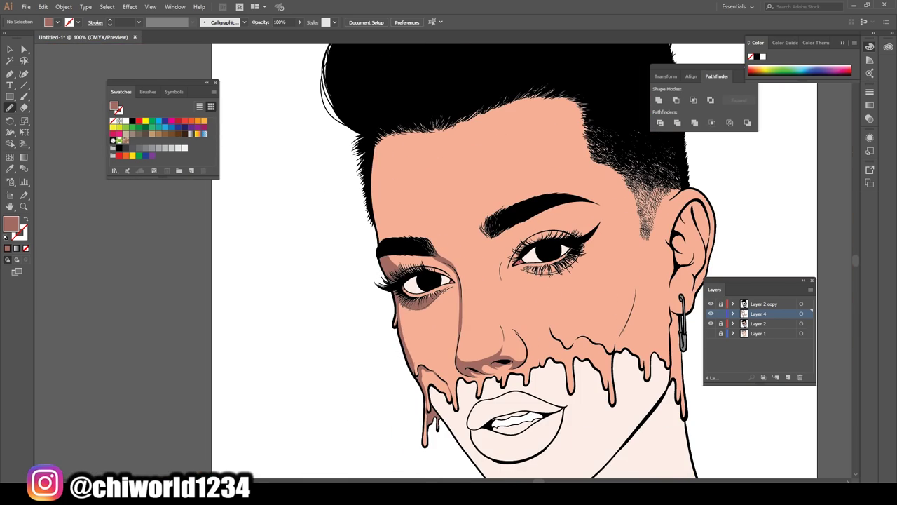
scroll(496, 335, up, 4)
drag(324, 212, 325, 212)
scroll(325, 213, down, 3)
Refine the shadow band running from the far eyebrow's inner end into the bridge of the nose
scroll(329, 184, up, 6)
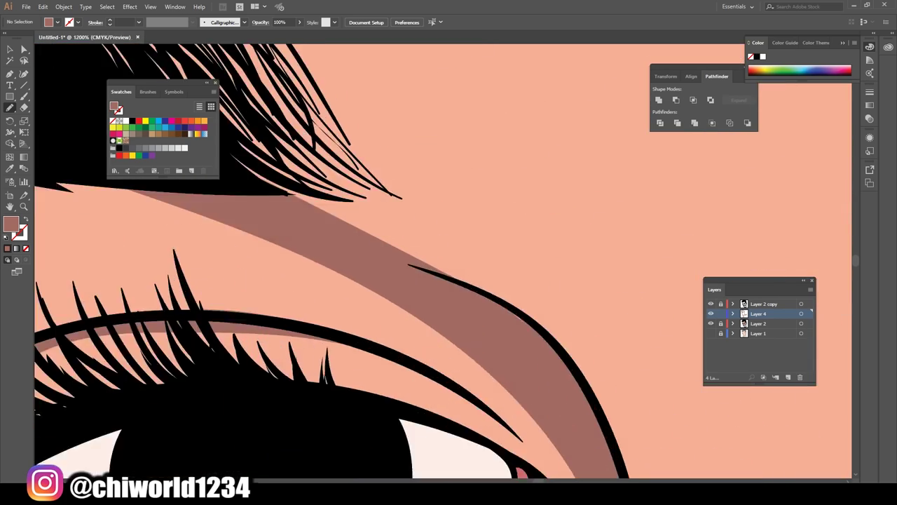
drag(502, 295, 502, 295)
drag(568, 419, 569, 420)
scroll(430, 427, down, 3)
scroll(357, 432, up, 4)
Shade the far side of the forehead along the temple below the hairline
drag(281, 273, 269, 67)
scroll(334, 423, down, 1)
mouse_move(378, 371)
mouse_down()
mouse_move(333, 341)
mouse_move(328, 374)
mouse_up()
scroll(328, 373, down, 3)
scroll(372, 364, up, 3)
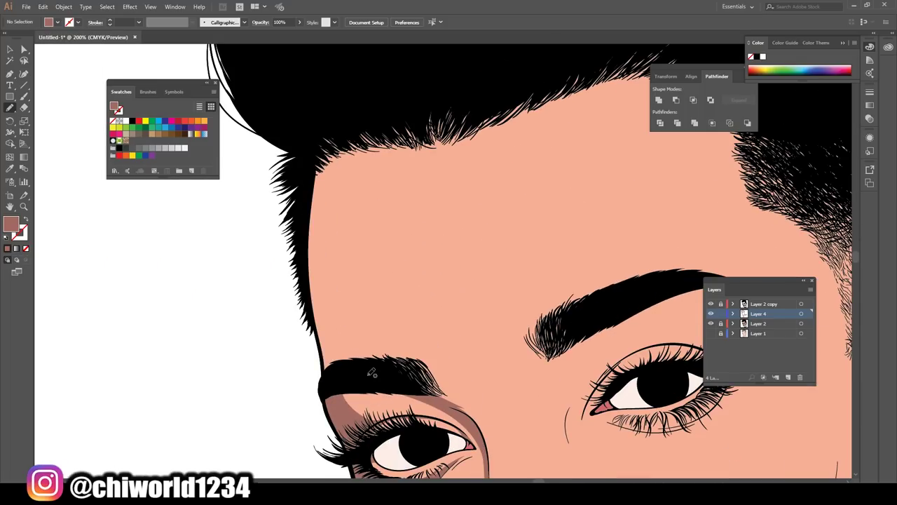
scroll(317, 322, down, 3)
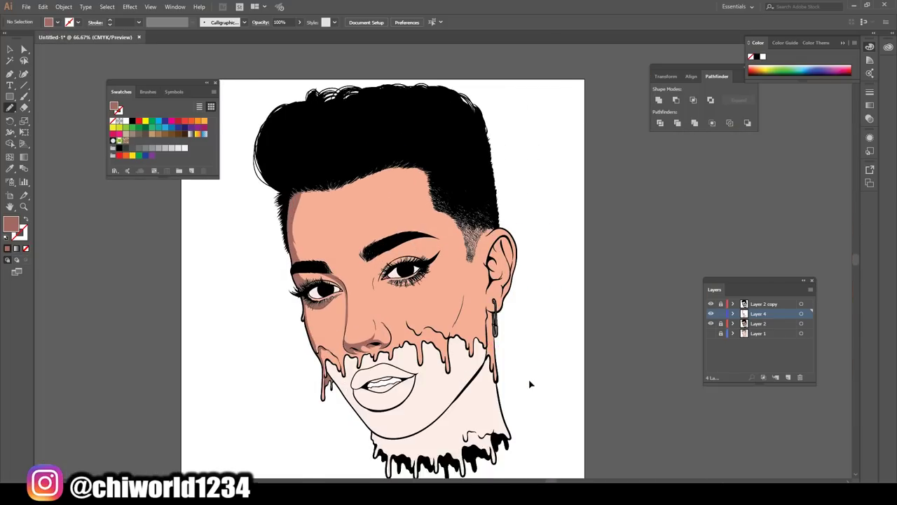
Shade the skin below the earlobe behind the safety-pin earring
scroll(531, 378, up, 4)
scroll(531, 378, up, 5)
mouse_move(423, 414)
mouse_down()
mouse_move(534, 289)
mouse_move(446, 143)
mouse_move(430, 189)
mouse_move(420, 63)
mouse_up()
scroll(419, 171, up, 1)
scroll(469, 453, down, 6)
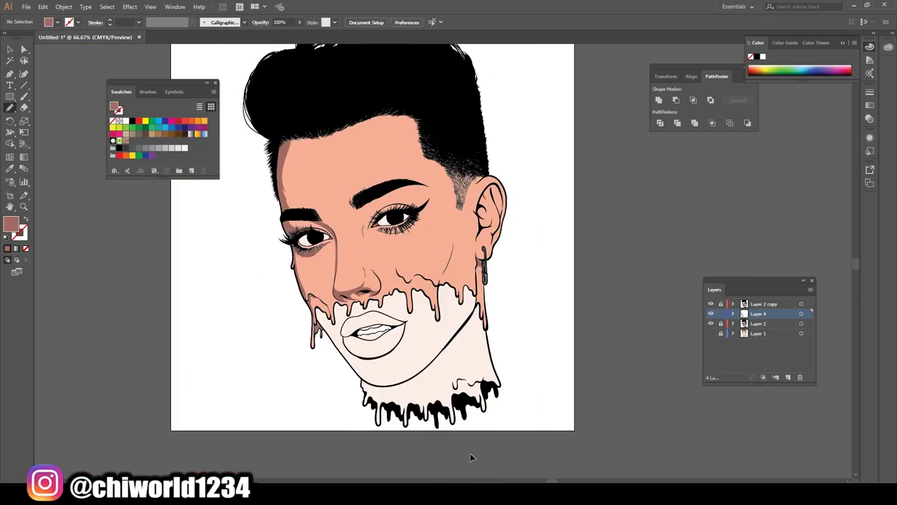
scroll(463, 370, up, 5)
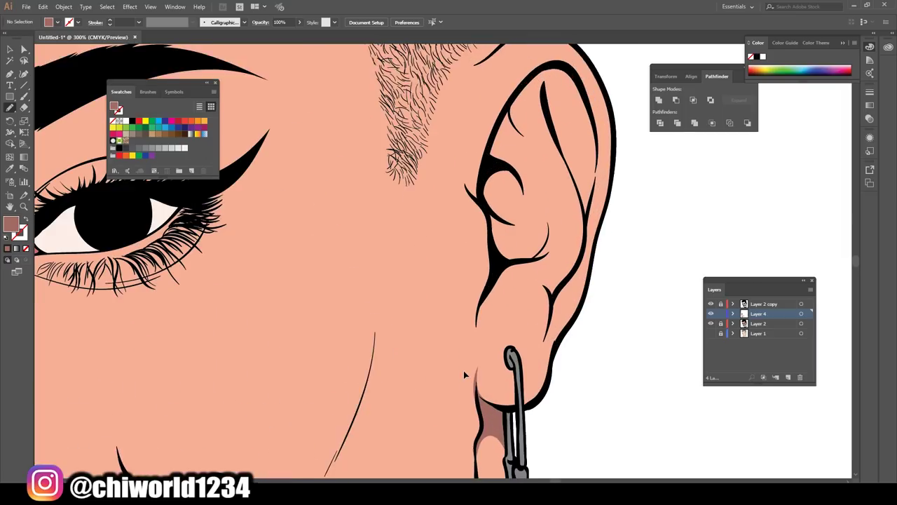
scroll(463, 370, down, 5)
Draw a Pencil shadow beneath the near eye's lower lashes from the outer to the inner corner
scroll(430, 341, up, 4)
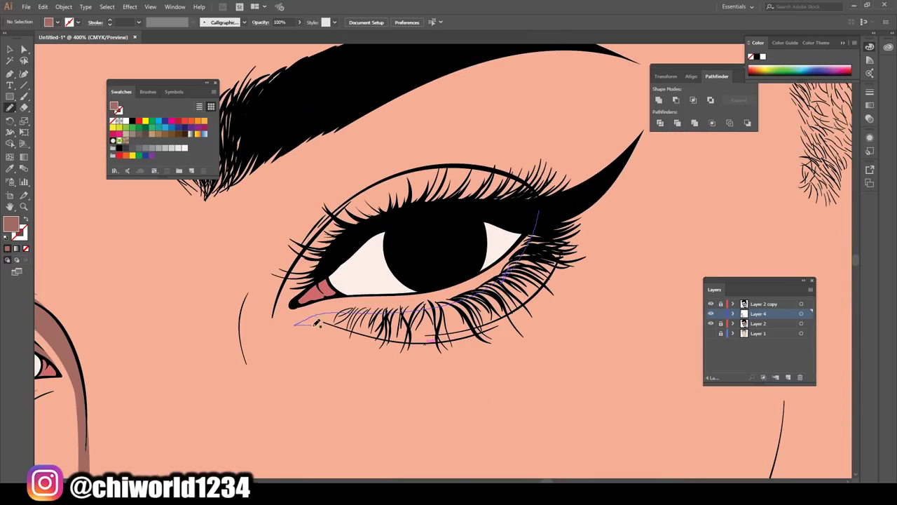
drag(307, 321, 296, 324)
scroll(533, 445, down, 5)
Shade the inner hollow of the ear and the folds around it with curved, tapering Pencil shapes
scroll(533, 445, up, 7)
scroll(534, 446, right, 2)
drag(452, 339, 603, 318)
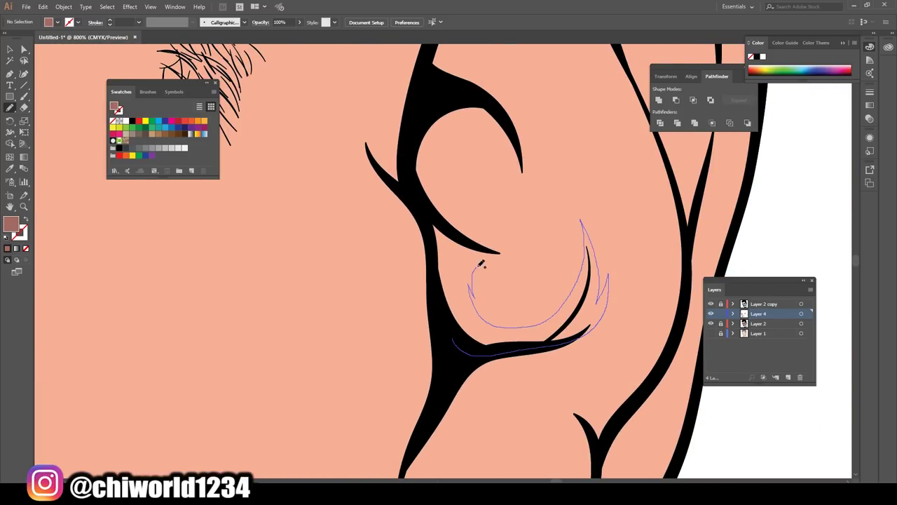
drag(494, 139, 494, 140)
scroll(426, 410, down, 3)
scroll(391, 231, up, 3)
drag(361, 236, 360, 225)
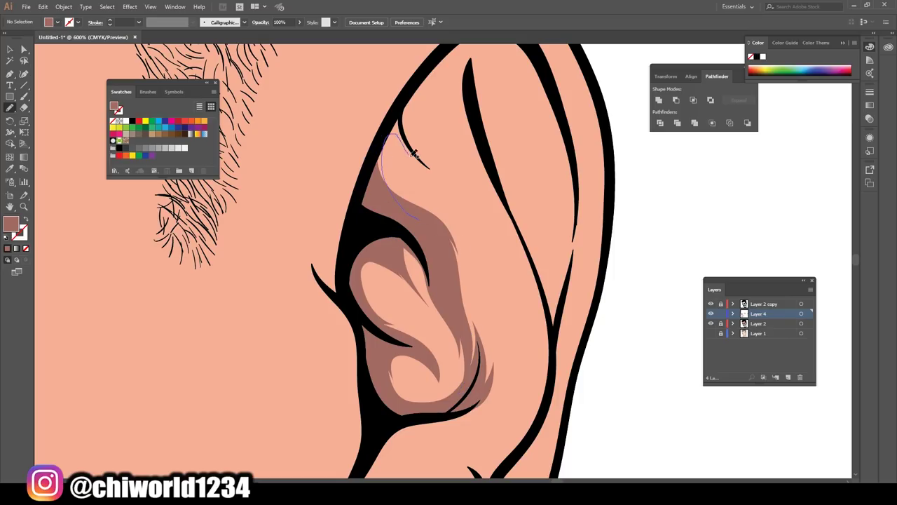
Shade the ear's upper folds and its outer rim down to the lobe
scroll(434, 350, down, 3)
scroll(502, 456, up, 4)
mouse_move(477, 350)
mouse_down()
mouse_move(438, 211)
mouse_move(445, 336)
mouse_up()
scroll(448, 316, down, 3)
scroll(393, 350, up, 4)
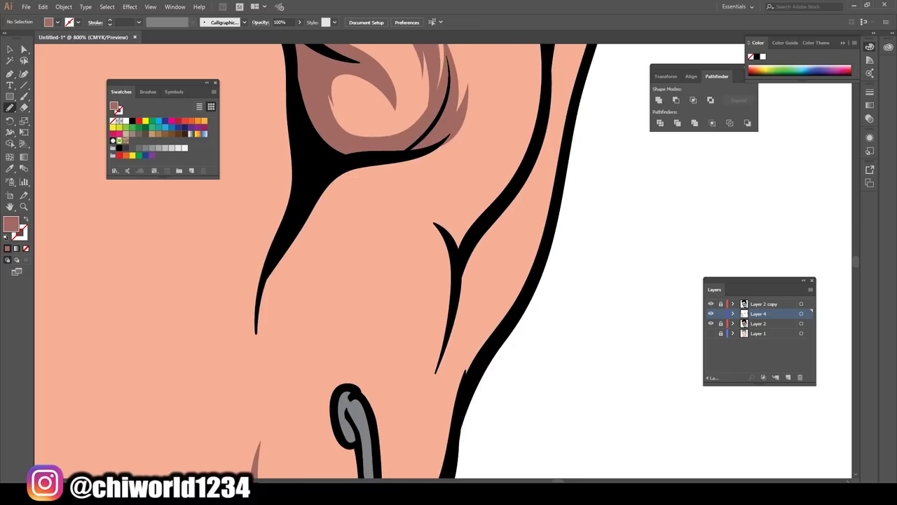
drag(511, 229, 510, 231)
scroll(449, 315, down, 3)
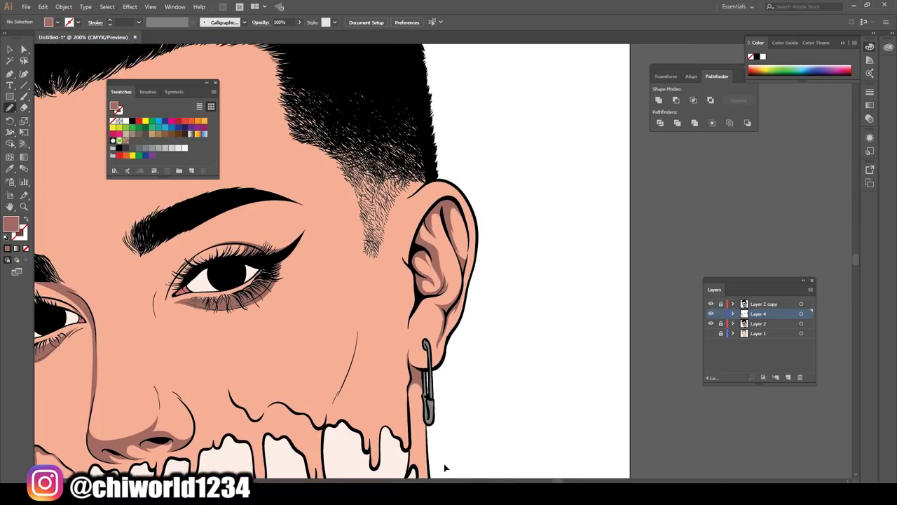
Draw a tapering Pencil shadow around the long crease line on the near cheek, down to the drips
scroll(536, 464, up, 3)
scroll(537, 464, down, 2)
drag(421, 179, 322, 214)
scroll(448, 316, down, 3)
scroll(552, 272, up, 3)
scroll(552, 272, down, 3)
drag(364, 396, 418, 271)
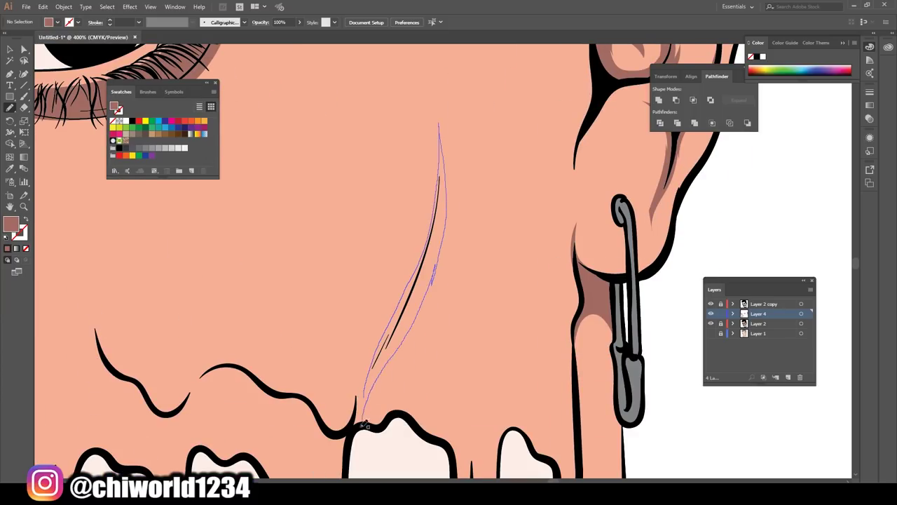
drag(364, 418, 364, 418)
Shade beneath the two wavy drip lines on the near cheek with the darker skin tone
scroll(364, 418, down, 3)
scroll(564, 346, up, 4)
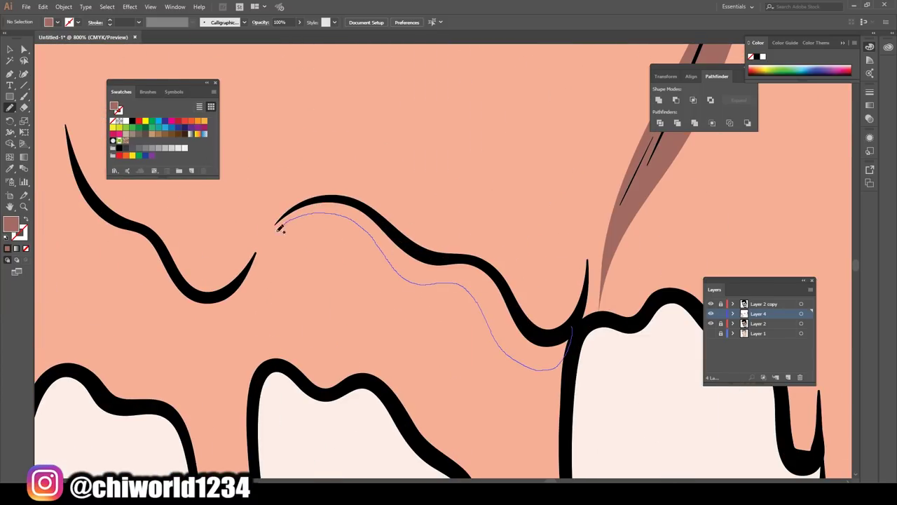
drag(491, 265, 492, 265)
drag(242, 274, 150, 264)
drag(249, 271, 249, 270)
scroll(249, 270, down, 7)
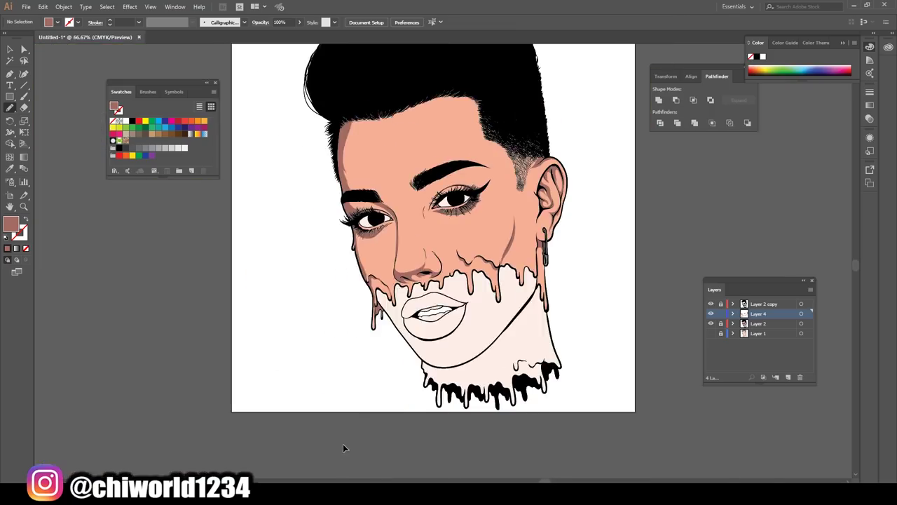
Set the fill to a muted purple and shade the whites of both eyes with Pencil shapes
double_click(17, 230)
click(140, 70)
click(34, 86)
click(225, 49)
scroll(445, 228, up, 7)
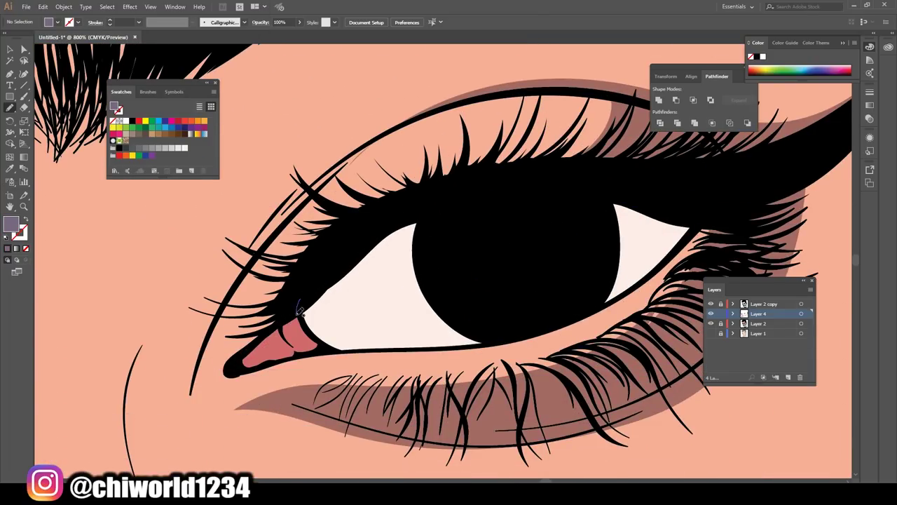
scroll(350, 240, down, 7)
scroll(500, 220, up, 8)
mouse_move(153, 268)
mouse_down()
mouse_move(236, 398)
mouse_move(235, 336)
mouse_move(695, 242)
mouse_move(381, 160)
mouse_up()
scroll(295, 412, down, 7)
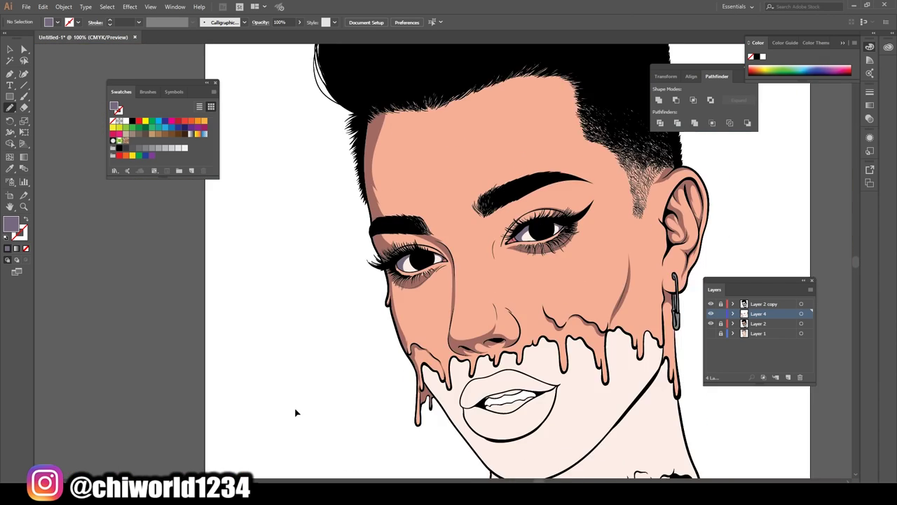
Shade the gaps between the lower teeth near the inner corner of the mouth with tapering purple shapes
scroll(361, 407, up, 10)
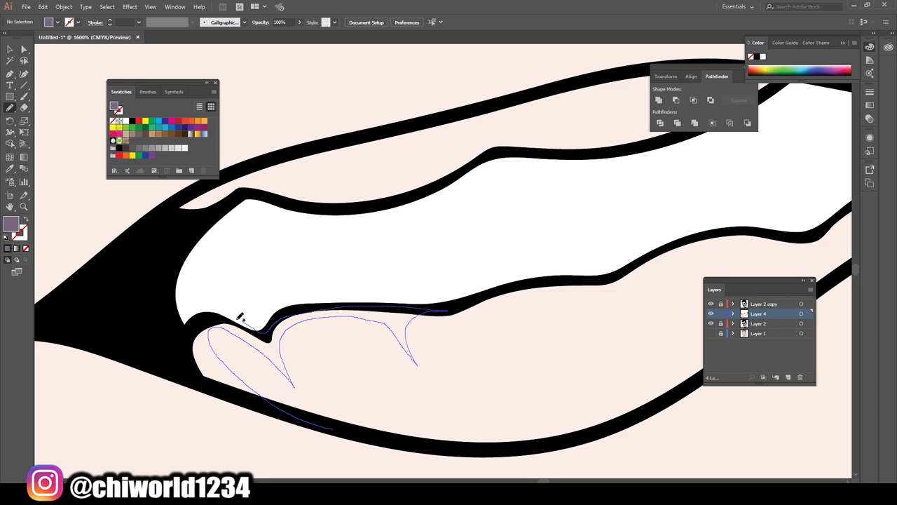
scroll(251, 322, down, 4)
scroll(423, 416, up, 4)
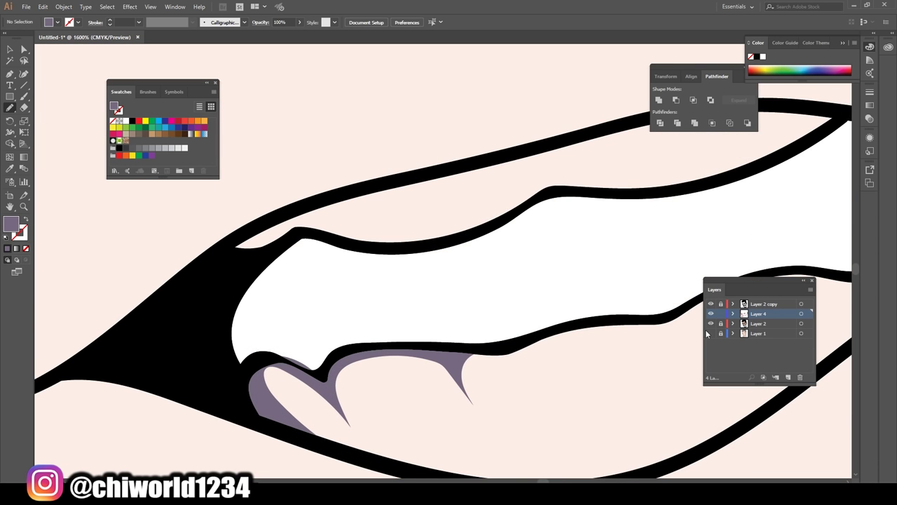
Recolour the white area inside the mouth on Layer 2 with the pale skin colour, then restore the purple fill on Layer 4
scroll(709, 328, down, 4)
click(758, 323)
scroll(312, 268, up, 4)
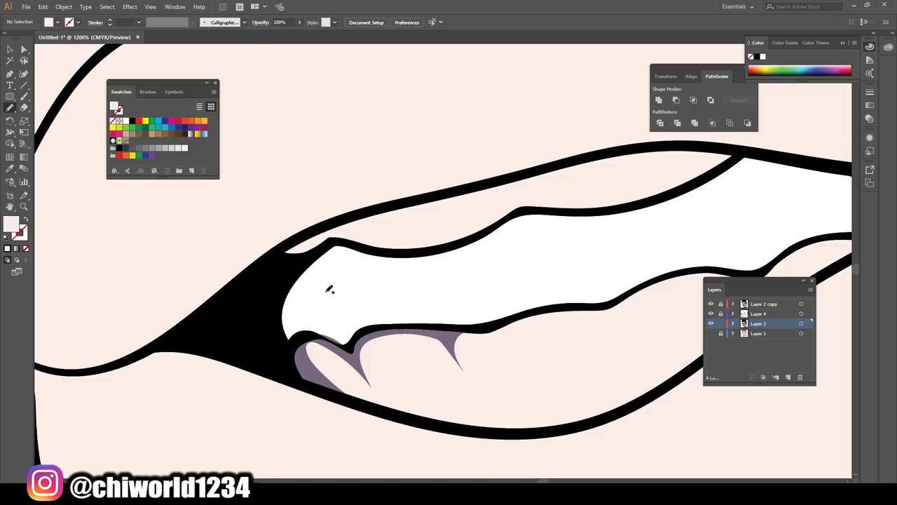
scroll(312, 268, down, 2)
key(i)
click(306, 309)
scroll(405, 364, down, 3)
Shade the inside of the mouth and the upper teeth with purple shapes, leaving rounded pale areas
scroll(407, 358, up, 4)
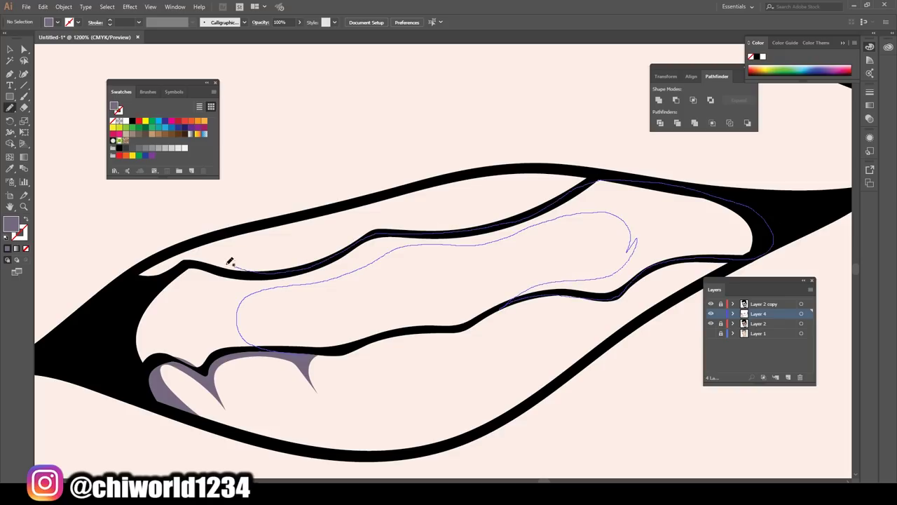
drag(278, 350, 280, 352)
scroll(369, 378, down, 3)
scroll(384, 368, up, 3)
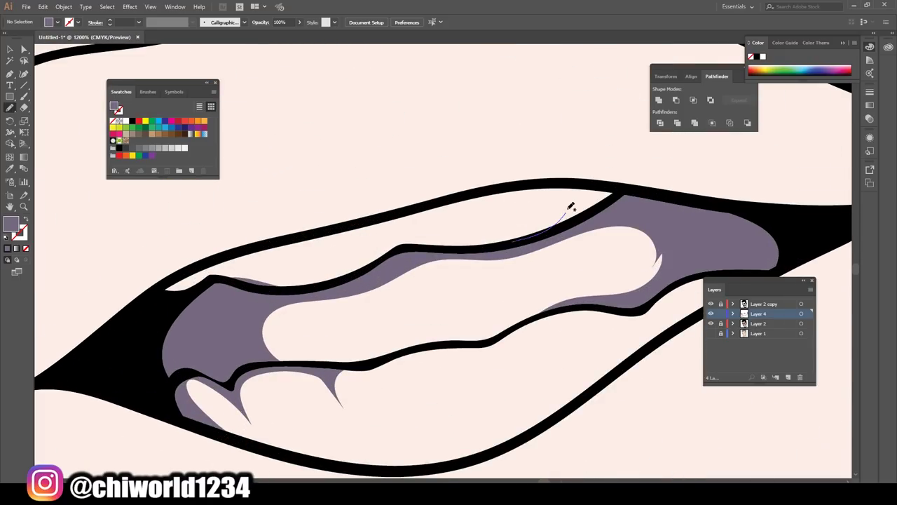
drag(472, 242, 474, 243)
drag(348, 284, 262, 244)
drag(360, 271, 372, 266)
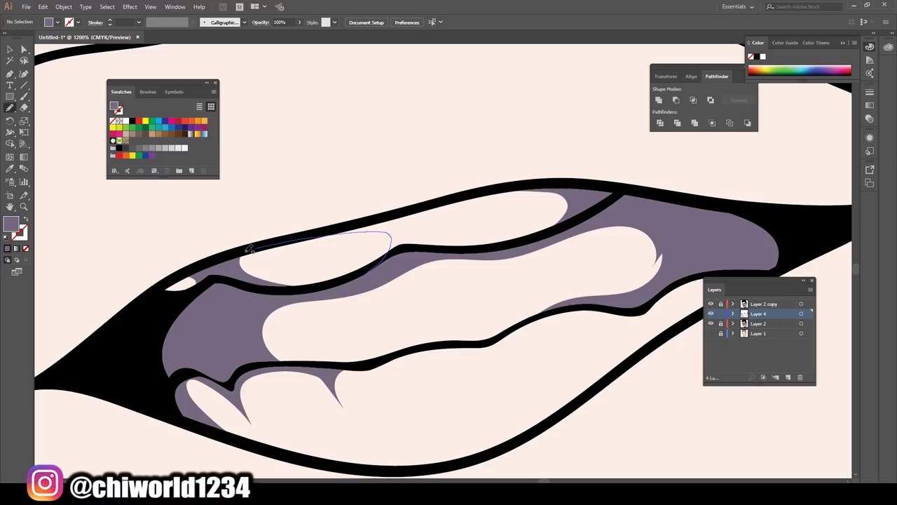
scroll(366, 422, down, 6)
Draw a purple shadow with pointed peaks along the lower edge of the bottom teeth
scroll(365, 423, up, 6)
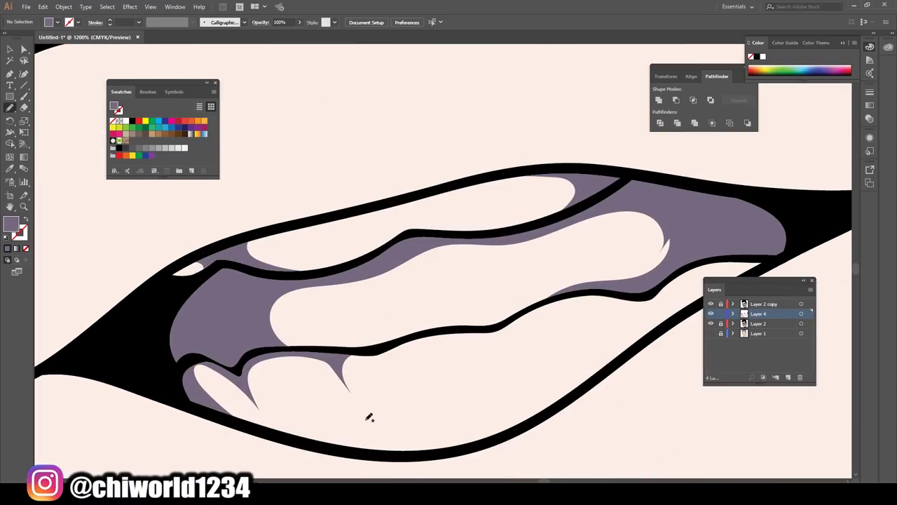
drag(325, 393, 383, 379)
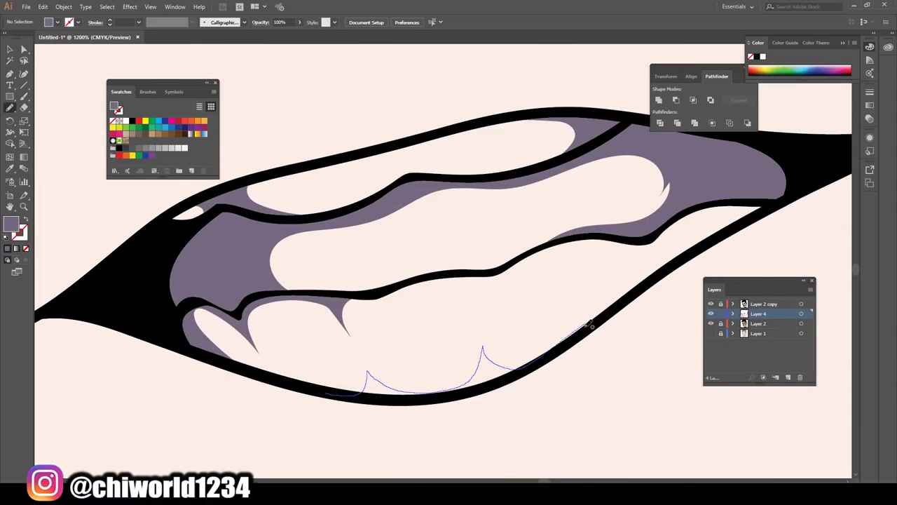
drag(592, 322, 592, 322)
scroll(335, 430, down, 4)
Shade the lower lip around its inner corner, bottom contour and outer corner with jagged-edged purple shapes
scroll(335, 431, up, 1)
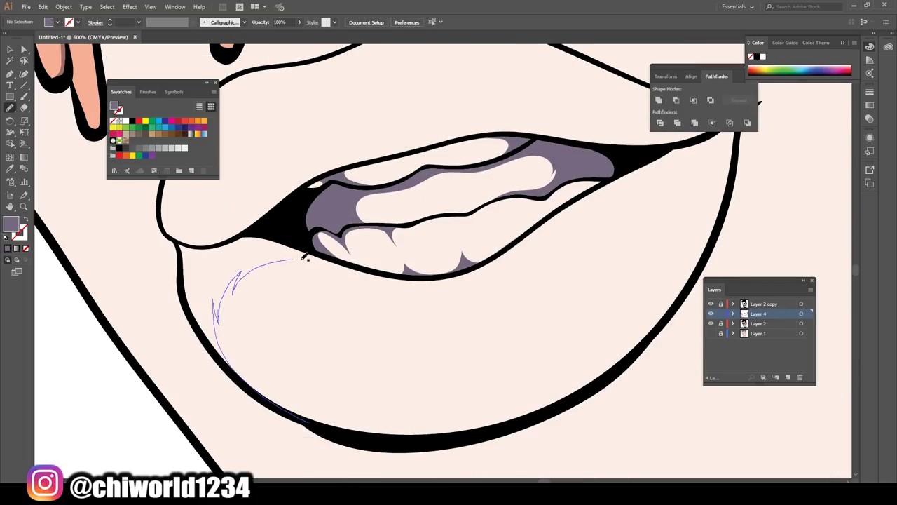
drag(349, 436, 349, 436)
scroll(480, 420, down, 4)
scroll(481, 421, up, 3)
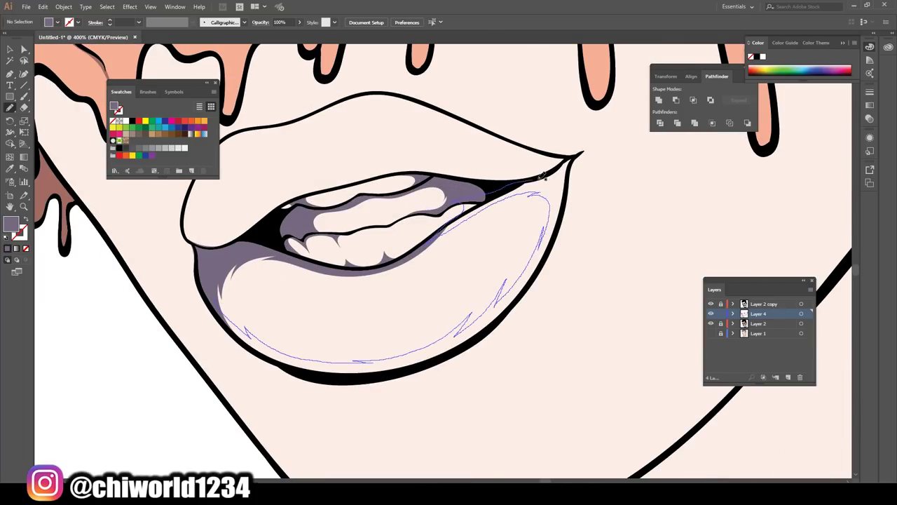
drag(414, 369, 414, 369)
scroll(415, 369, down, 3)
Shade the upper lip along its lower edge and around its outer contour with purple Pencil shapes
scroll(648, 217, up, 4)
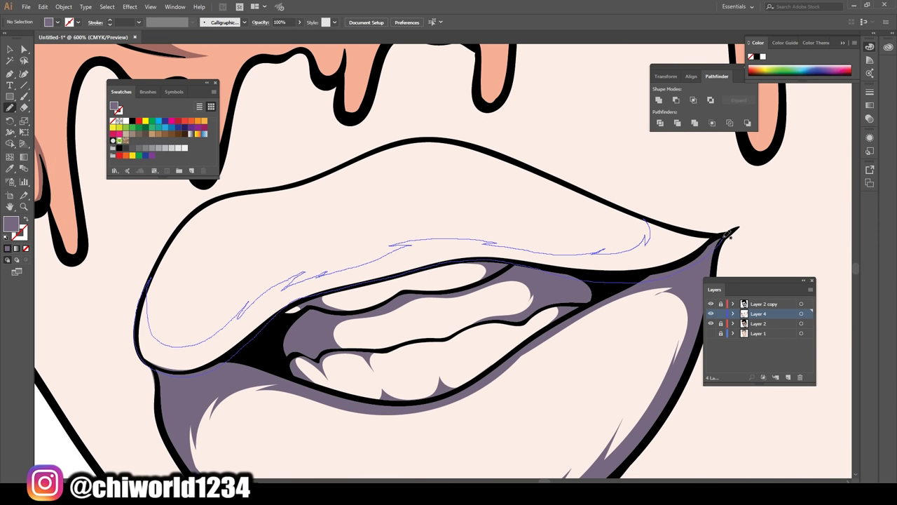
drag(727, 240, 727, 241)
scroll(628, 287, down, 3)
scroll(595, 276, up, 3)
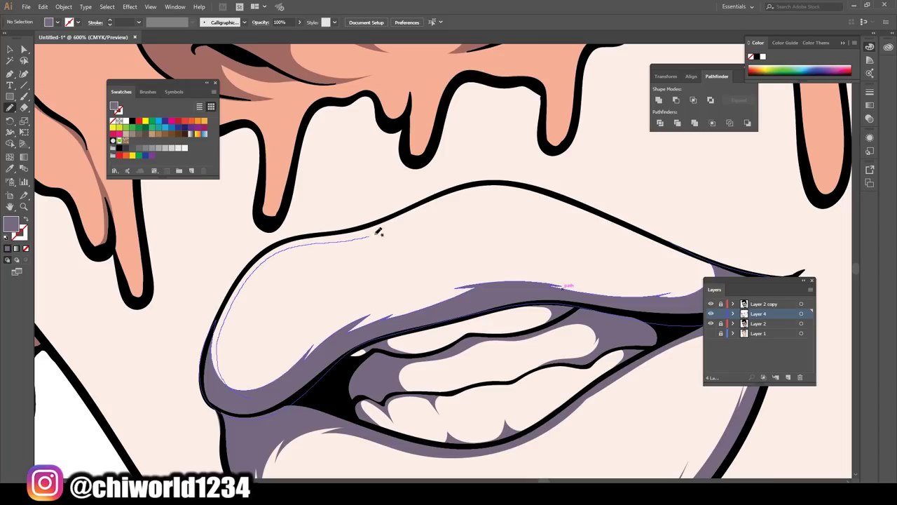
drag(284, 229, 284, 229)
scroll(284, 229, down, 3)
Draw a broad curved purple shadow on the neck beneath the chin and cover the gap along the jawline
scroll(391, 449, up, 4)
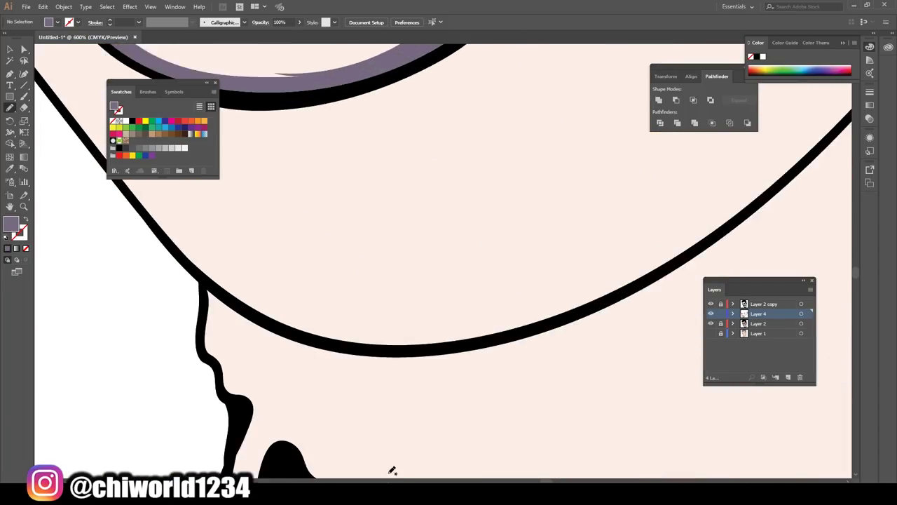
drag(201, 185, 222, 293)
drag(283, 326, 676, 179)
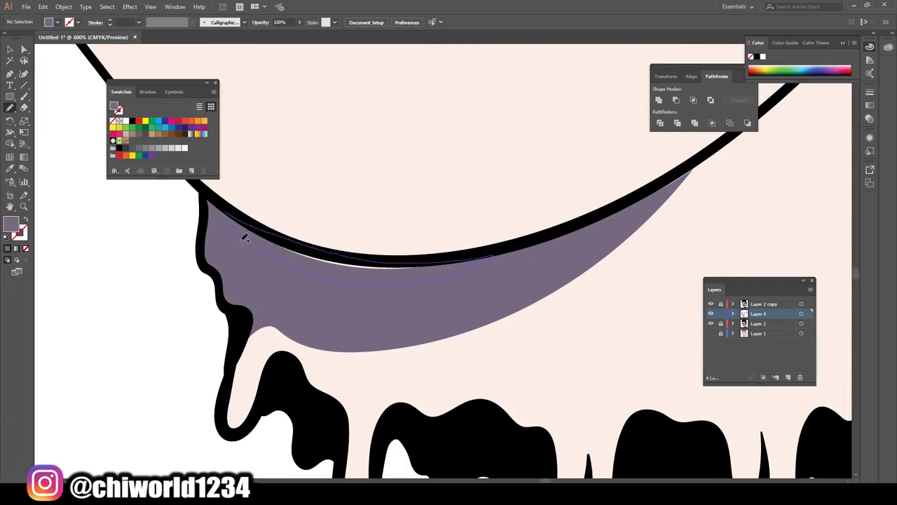
scroll(492, 449, down, 3)
scroll(485, 450, up, 2)
Extend the neck shadow around the front neck drip and along the underside of the jaw
scroll(485, 450, up, 3)
drag(369, 384, 318, 337)
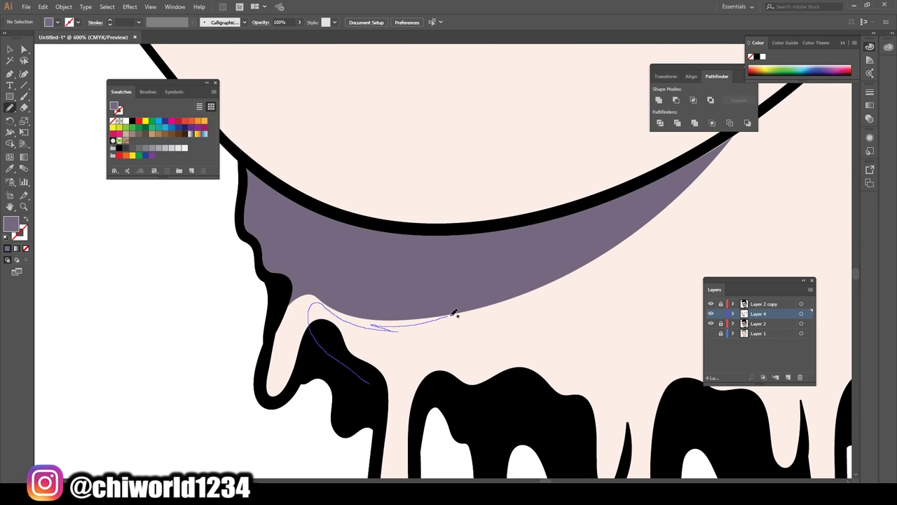
drag(302, 369, 302, 369)
scroll(449, 442, down, 3)
scroll(449, 442, up, 3)
mouse_move(197, 423)
mouse_down()
mouse_move(405, 236)
mouse_move(437, 178)
mouse_move(226, 382)
mouse_up()
scroll(333, 432, down, 3)
Shade the upper neck beneath the skin drips below the ear, joining the shadow under the jaw
scroll(419, 409, up, 4)
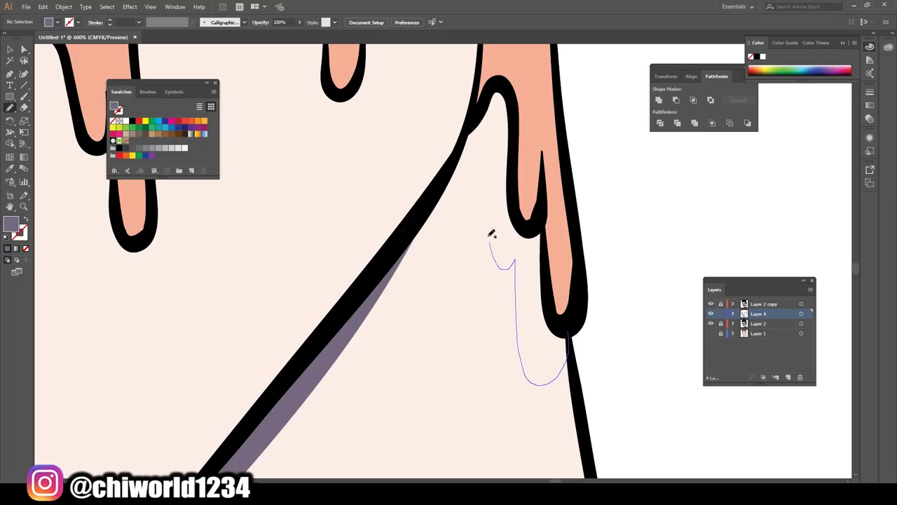
drag(503, 79, 503, 79)
scroll(525, 389, down, 3)
scroll(581, 353, up, 4)
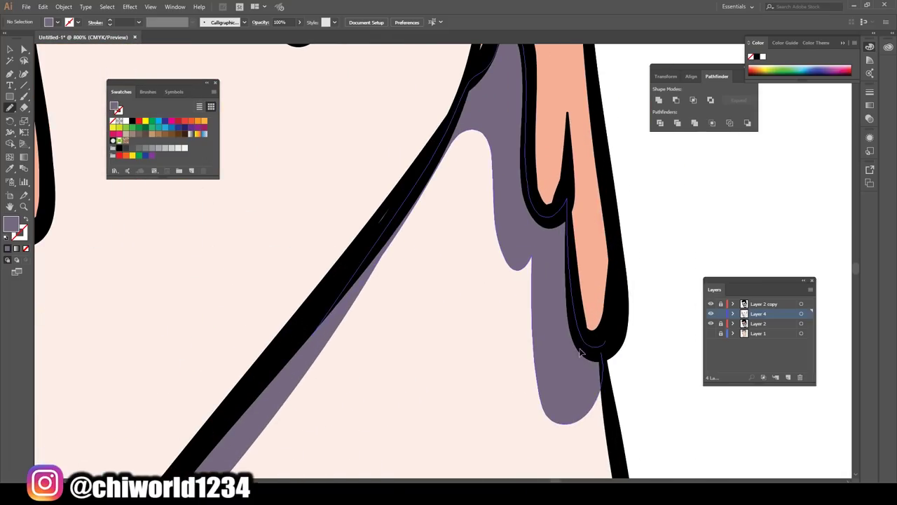
drag(576, 291, 576, 291)
scroll(576, 291, down, 3)
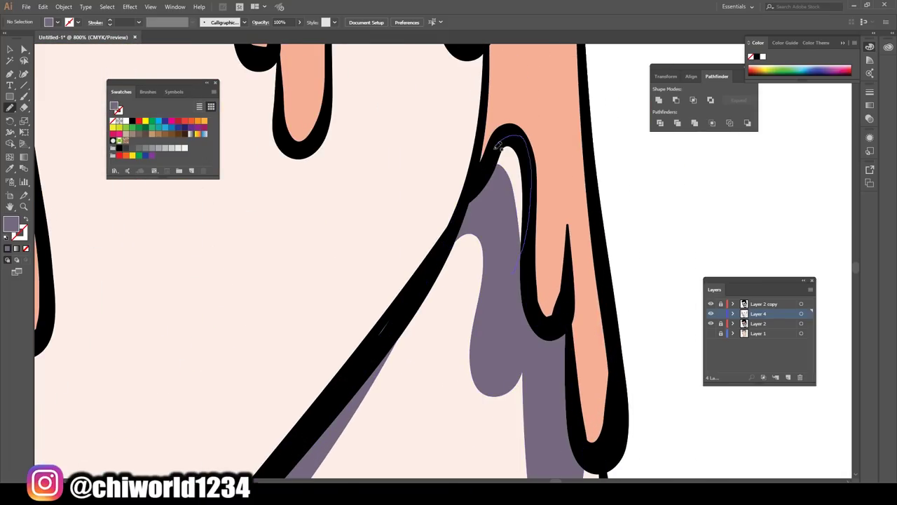
scroll(453, 436, up, 4)
drag(508, 281, 456, 235)
drag(431, 177, 533, 313)
scroll(429, 175, down, 3)
Draw purple shadows on the pale cheek beneath the skin drips nearest the ear
scroll(552, 370, up, 4)
scroll(451, 350, down, 3)
scroll(485, 316, up, 5)
drag(610, 415, 463, 49)
scroll(462, 49, down, 3)
scroll(546, 439, up, 4)
drag(546, 439, 468, 272)
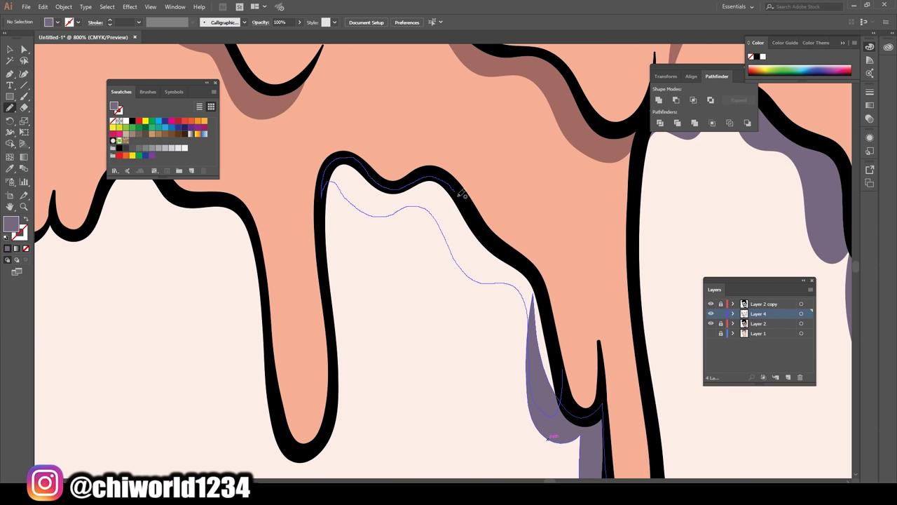
drag(453, 182, 449, 181)
scroll(448, 181, down, 3)
Shade the pale skin beneath the drips between the nostril and the near cheek, following their wavy edge
scroll(531, 457, up, 4)
drag(550, 364, 350, 222)
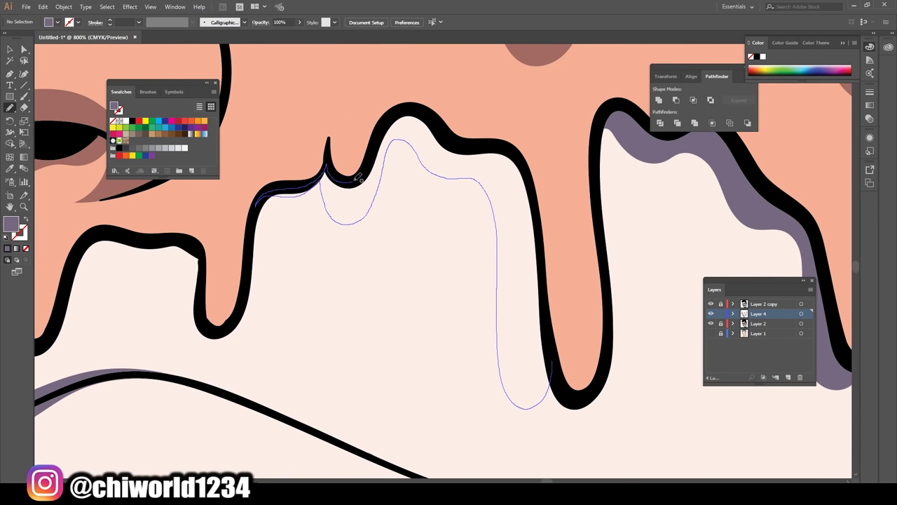
drag(551, 330, 550, 332)
scroll(550, 332, down, 3)
scroll(526, 460, up, 5)
drag(481, 210, 441, 237)
key(ctrl+z)
drag(420, 354, 422, 359)
scroll(423, 359, down, 3)
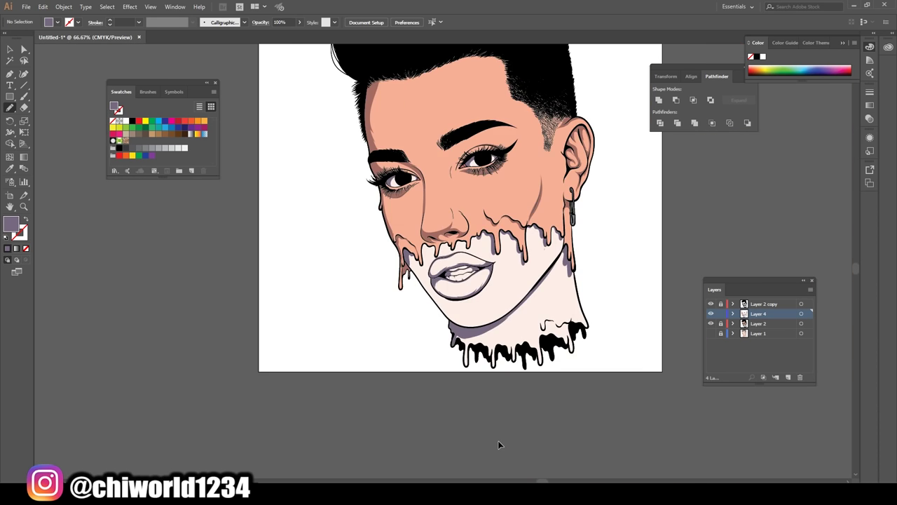
Shade the pale skin under the drips on the far cheek and below the nose
scroll(498, 440, up, 5)
drag(428, 410, 636, 140)
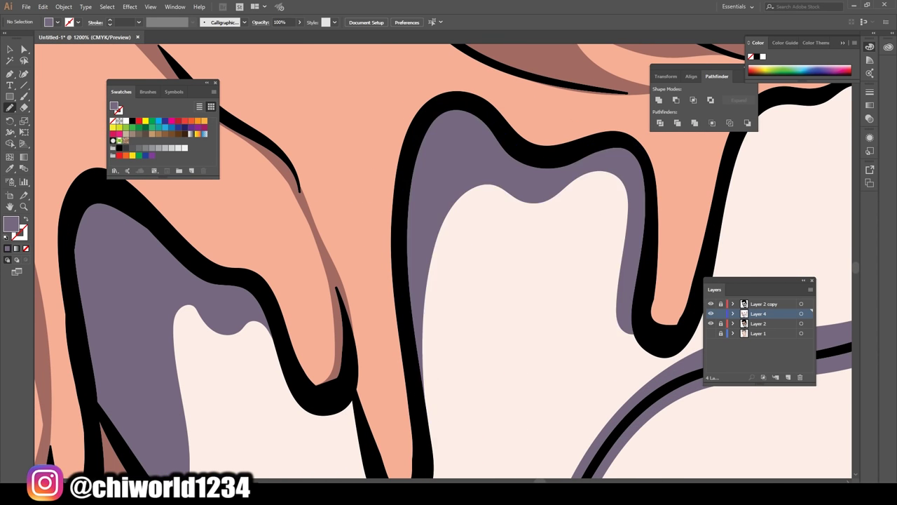
scroll(636, 140, down, 3)
scroll(596, 281, up, 5)
mouse_move(641, 350)
mouse_down()
mouse_move(596, 224)
mouse_move(476, 210)
mouse_up()
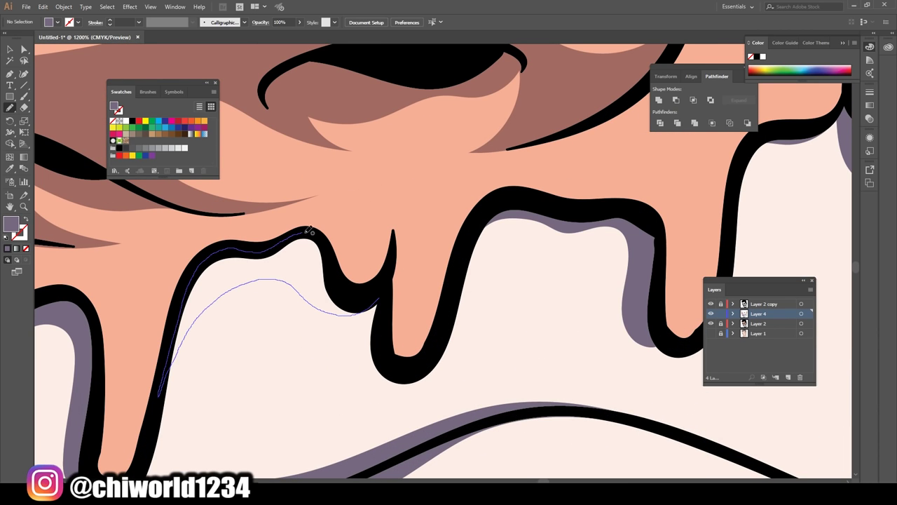
drag(295, 233, 296, 233)
scroll(365, 421, down, 3)
Draw purple shadows beneath the two wavy lines near the base of the neck
scroll(364, 421, up, 5)
mouse_move(580, 287)
mouse_down()
mouse_move(393, 268)
mouse_move(387, 256)
mouse_up()
drag(271, 384, 273, 386)
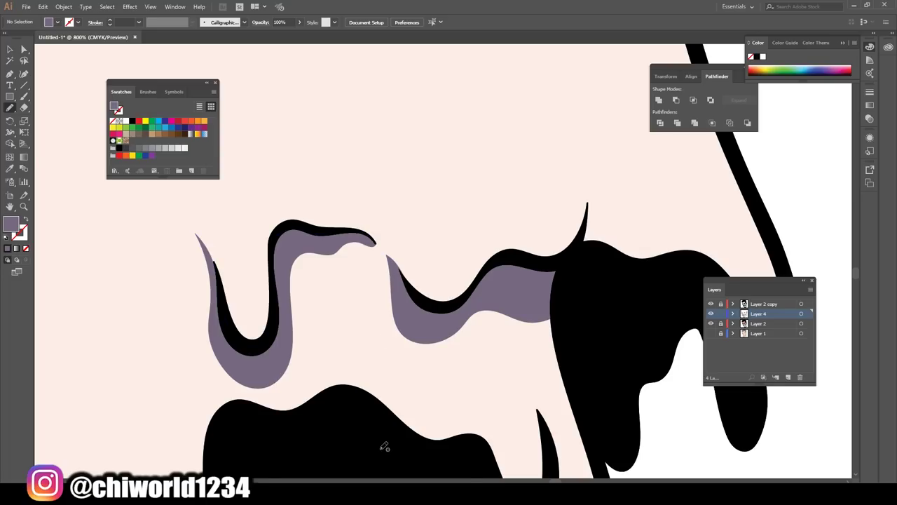
scroll(381, 444, down, 3)
Shade the back edge of the neck from the drips under the ear down to the black neckline drips
scroll(424, 414, up, 4)
drag(275, 96, 276, 96)
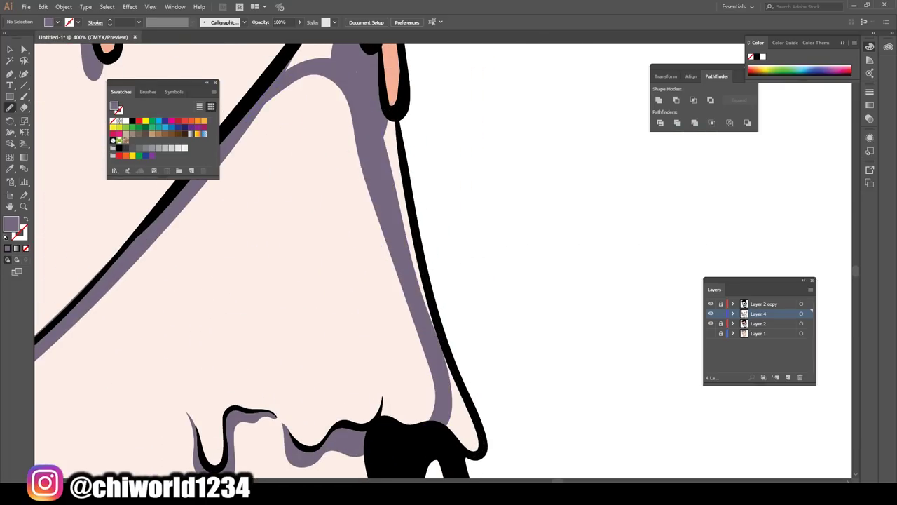
scroll(434, 301, up, 2)
scroll(434, 296, down, 2)
scroll(435, 296, up, 2)
drag(435, 381, 380, 80)
scroll(379, 79, down, 2)
scroll(304, 271, up, 2)
scroll(468, 429, down, 7)
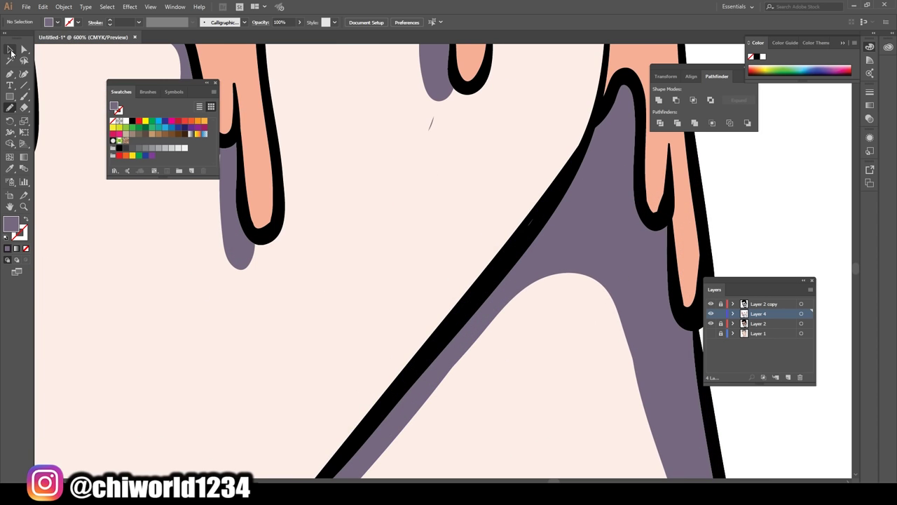
Fill in the shadow around the front neck drip and along the adjoining black drips with purple
key(v)
key(shift+b)
scroll(421, 251, up, 7)
drag(421, 251, 504, 385)
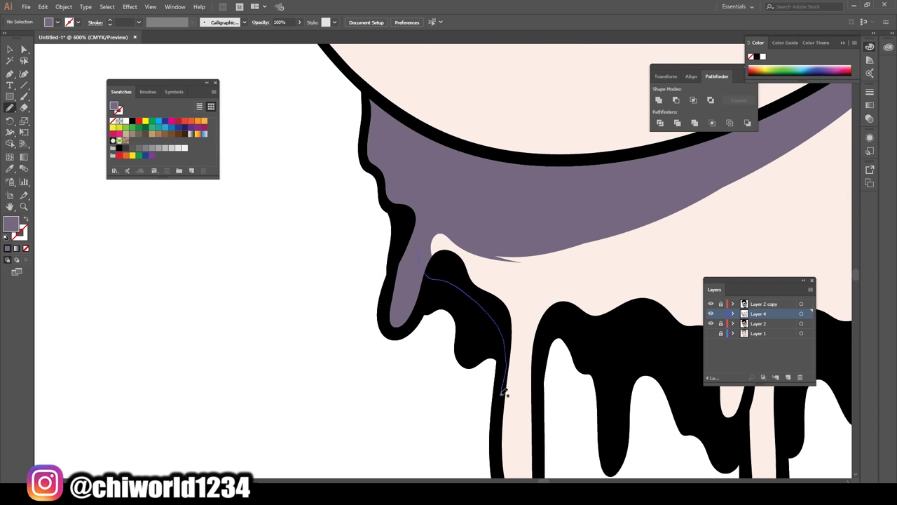
drag(676, 211, 676, 212)
scroll(477, 429, down, 6)
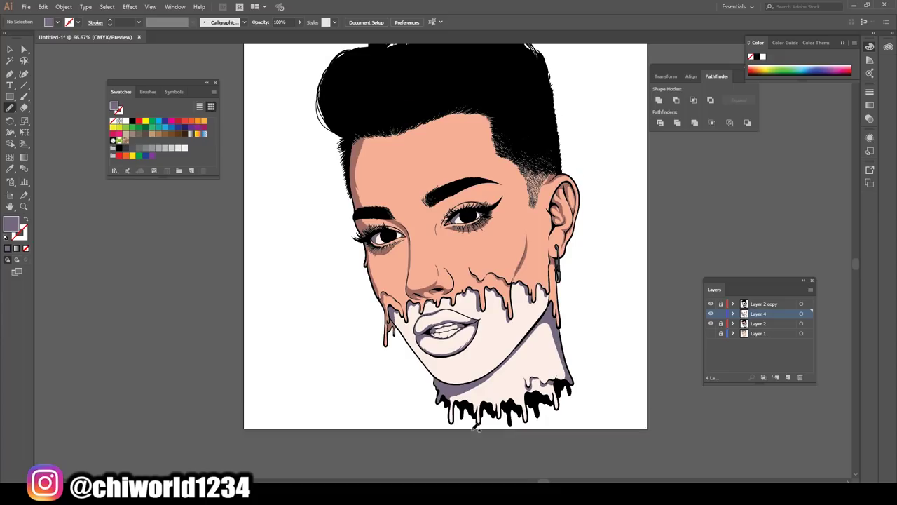
Enlarge the purple shadow beneath the cheek drip by the ear and carry it down the jaw edge
scroll(567, 349, up, 7)
drag(454, 439, 468, 270)
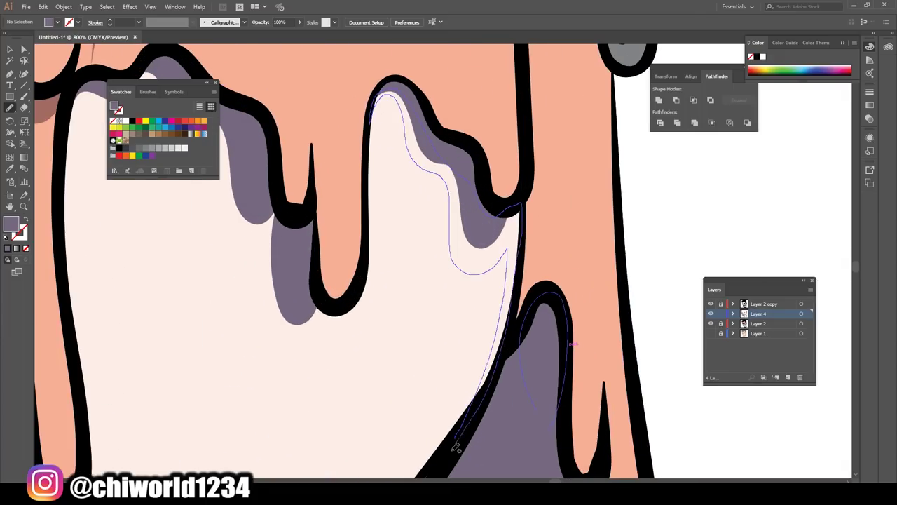
drag(466, 431, 466, 431)
scroll(510, 448, down, 8)
Adjust the colour balance of all the shadow shapes on Layer 4 to make them darker
key(v)
scroll(649, 439, up, 3)
click(49, 7)
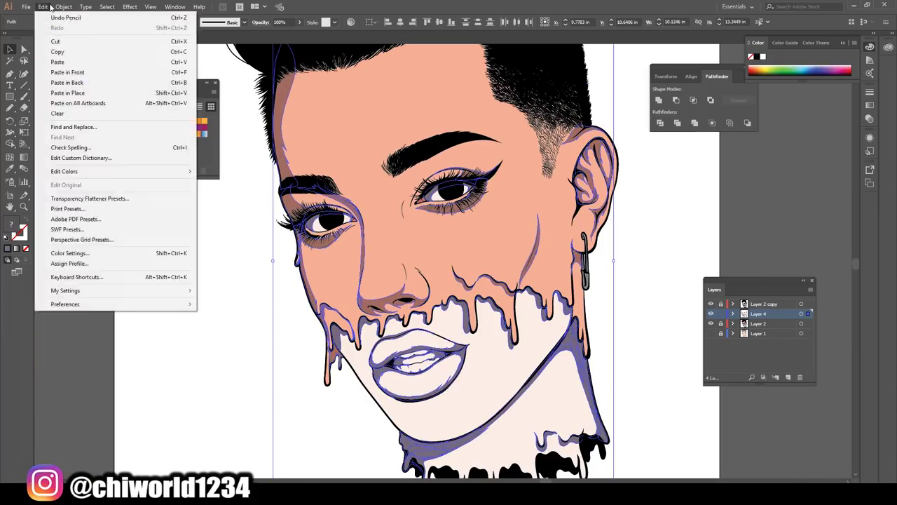
click(224, 171)
click(77, 206)
drag(52, 221, 51, 222)
click(237, 261)
key(ctrl+0)
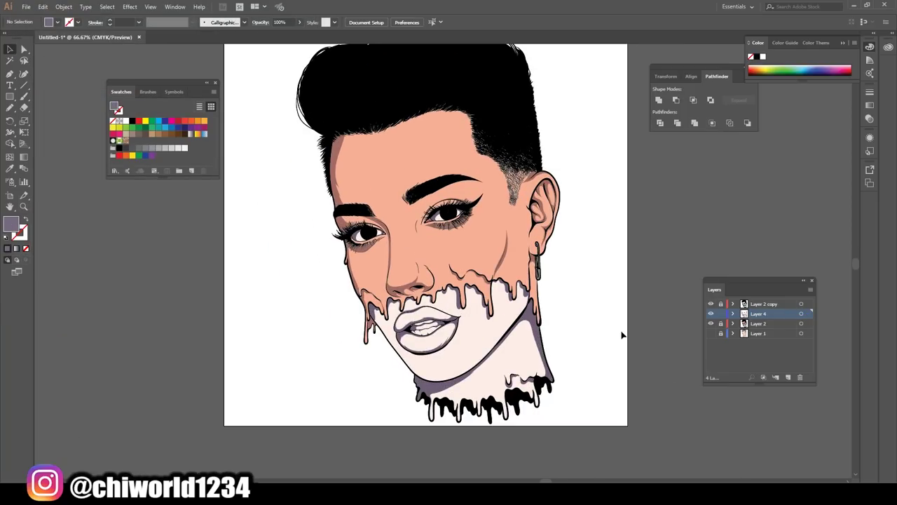
Add a new layer beneath the shadow layer and set the fill to a salmon tone slightly darker than the skin
key(ctrl+shift+a)
key(ctrl+l)
scroll(400, 281, up, 5)
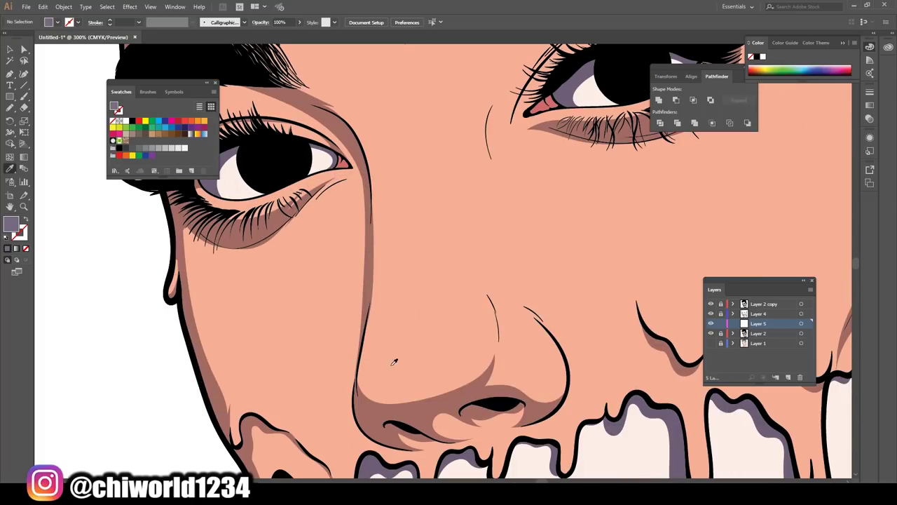
double_click(9, 223)
key(Return)
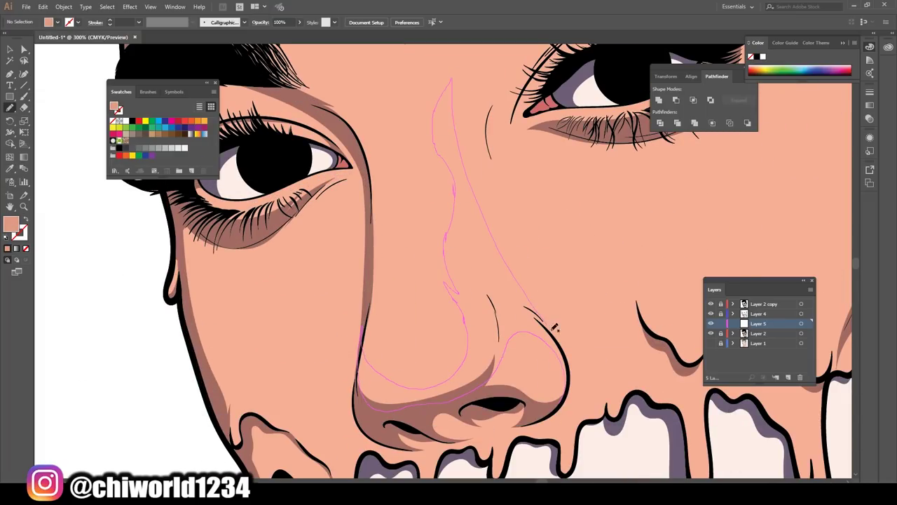
Draw mid-tone shading down the nose bridge and around the tip and nostril of the nose
drag(547, 317, 544, 312)
key(ctrl+0)
scroll(359, 434, up, 6)
drag(312, 57, 312, 59)
key(ctrl+0)
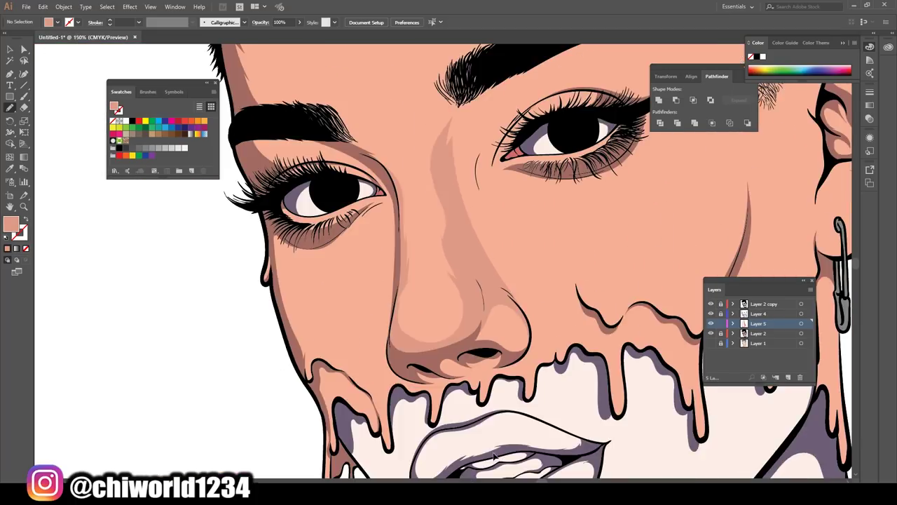
Shade the skin between the nose bridge and the inner corner of the ear-side eye with the mid-tone
scroll(352, 335, up, 5)
drag(357, 396, 353, 335)
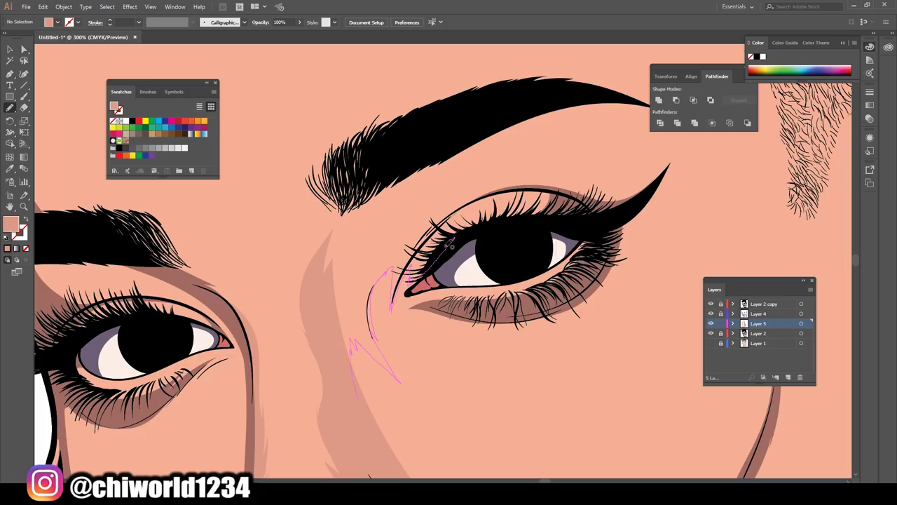
drag(411, 200, 412, 197)
scroll(413, 198, down, 3)
scroll(412, 197, up, 3)
key(ctrl+0)
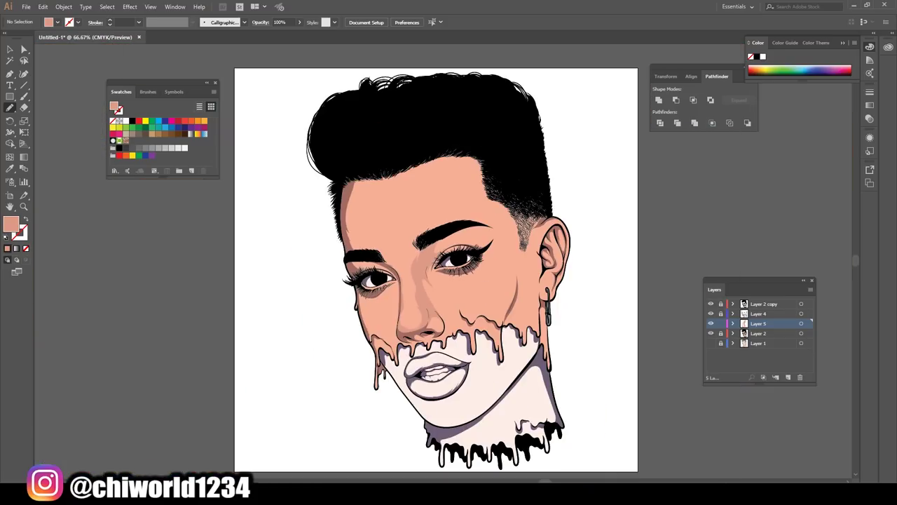
Shade the ear-side upper eyelid and brow bone, leaving a light area beneath the eyebrow
scroll(459, 452, up, 3)
scroll(553, 197, up, 3)
drag(309, 314, 384, 280)
drag(495, 190, 495, 192)
scroll(495, 192, down, 3)
Draw a mid-tone shape over the ear-side forehead and temple, from the eyebrow up to the hairline
drag(444, 296, 416, 256)
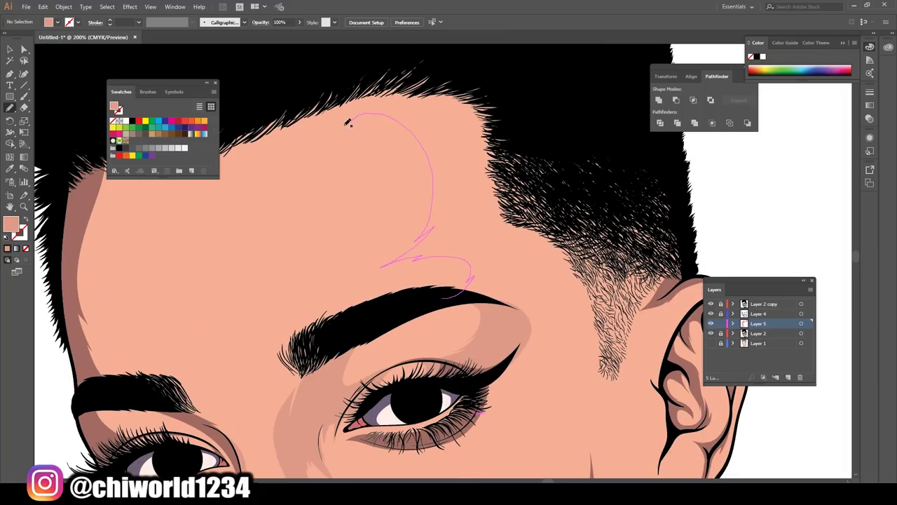
drag(524, 320, 525, 322)
scroll(491, 378, down, 5)
Shade the ear-side cheek around the crease, from the outer eye corner down to the drips and across the jaw
scroll(462, 445, up, 5)
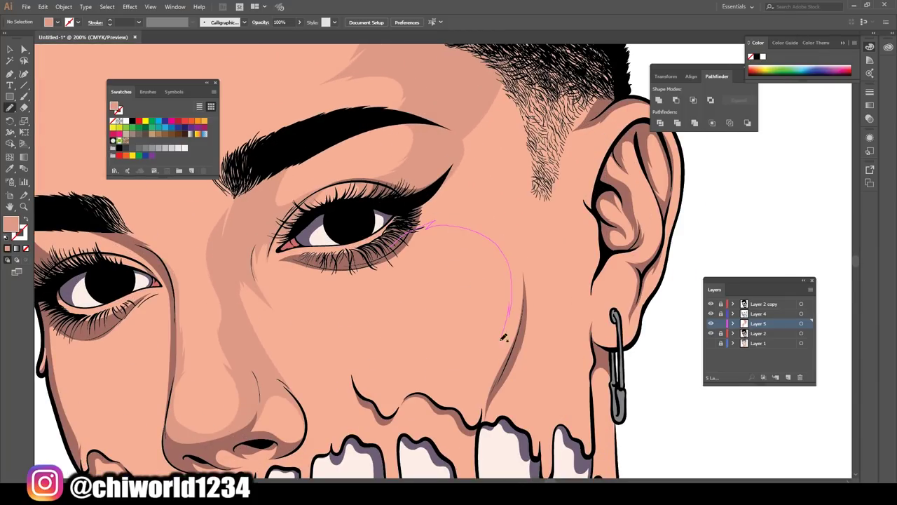
drag(502, 418, 502, 418)
scroll(502, 417, up, 3)
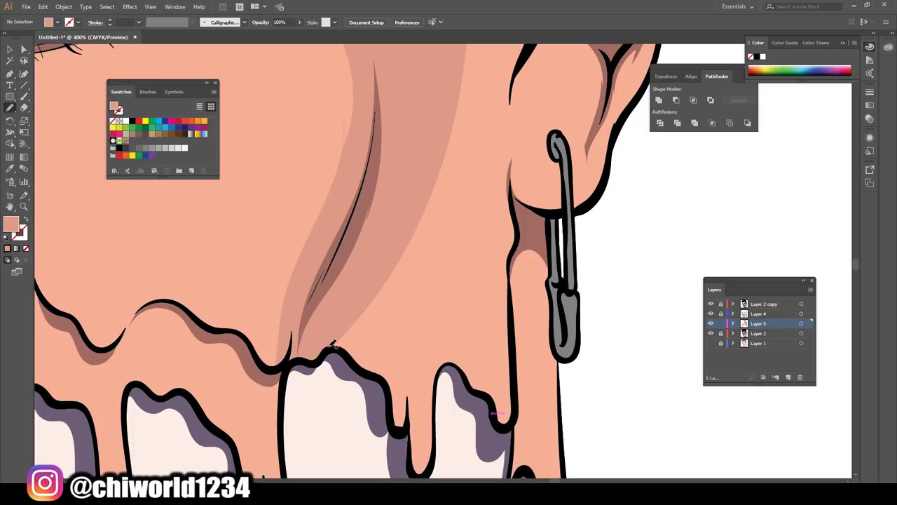
drag(515, 121, 514, 112)
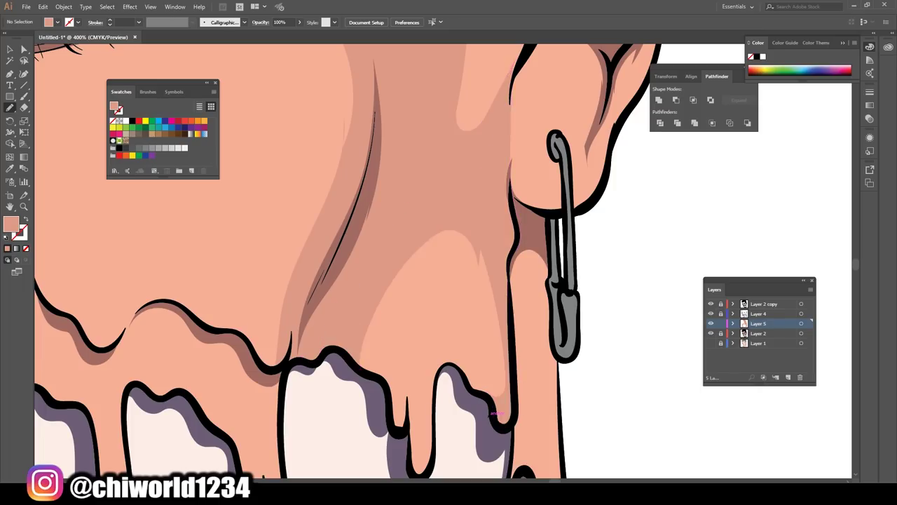
Shade the strip of skin in front of the ear from the sideburn down to the jaw, leaving light patches
scroll(491, 210, down, 3)
scroll(463, 210, up, 3)
drag(457, 167, 467, 268)
drag(476, 341, 484, 345)
scroll(484, 345, down, 3)
scroll(362, 365, up, 3)
scroll(402, 448, up, 1)
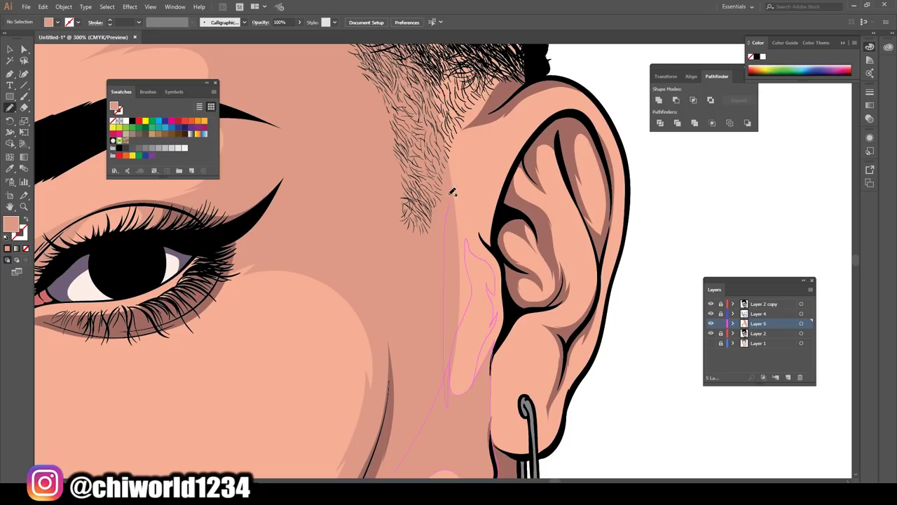
scroll(481, 384, down, 3)
scroll(449, 280, up, 2)
scroll(423, 449, down, 4)
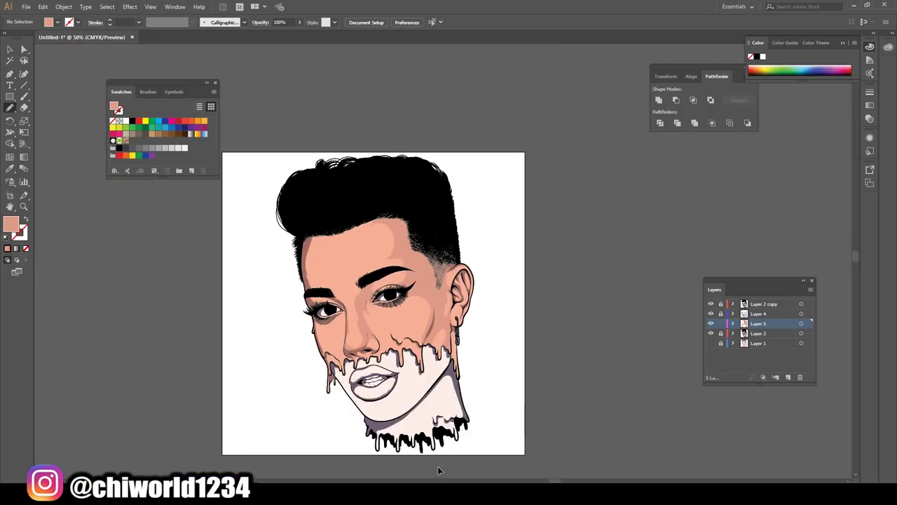
Shade the far eye's upper eyelid and the forehead along the temple and hairline with the mid-tone
scroll(406, 256, up, 4)
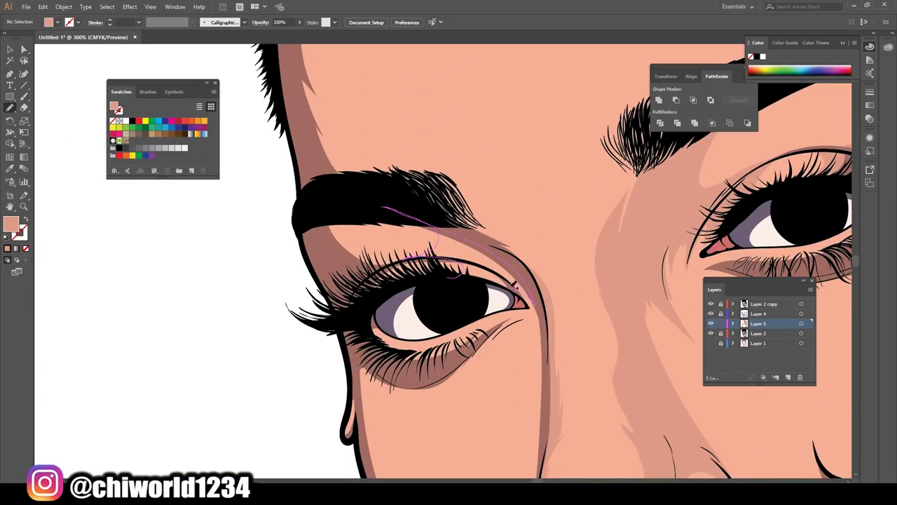
drag(516, 286, 519, 291)
scroll(337, 265, down, 1)
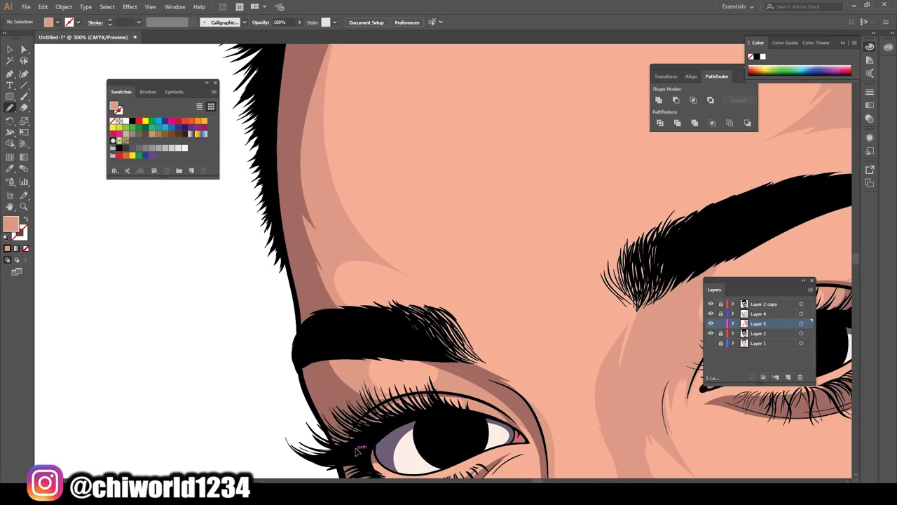
scroll(315, 264, down, 1)
drag(482, 150, 491, 147)
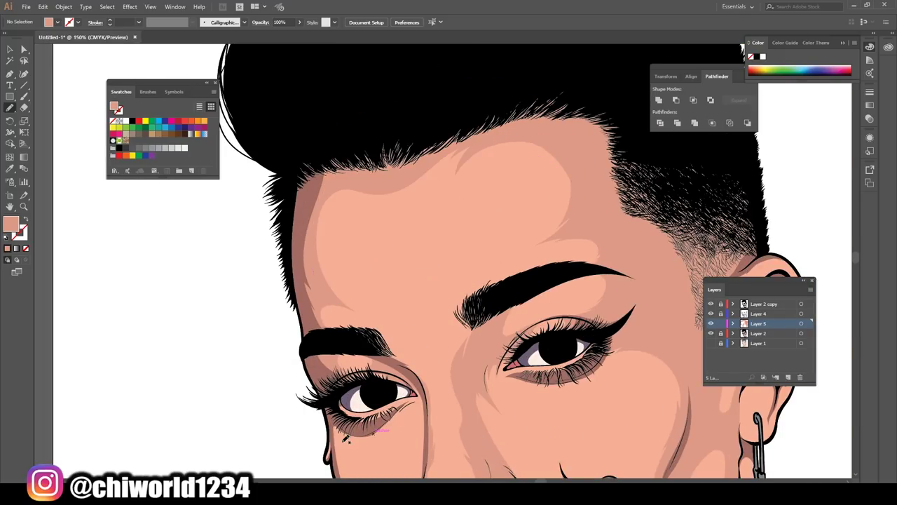
Shade the far cheek's outline from beneath the lower lashes around to the drips and the side of the nose
scroll(399, 429, down, 2)
scroll(399, 429, up, 3)
drag(394, 291, 492, 326)
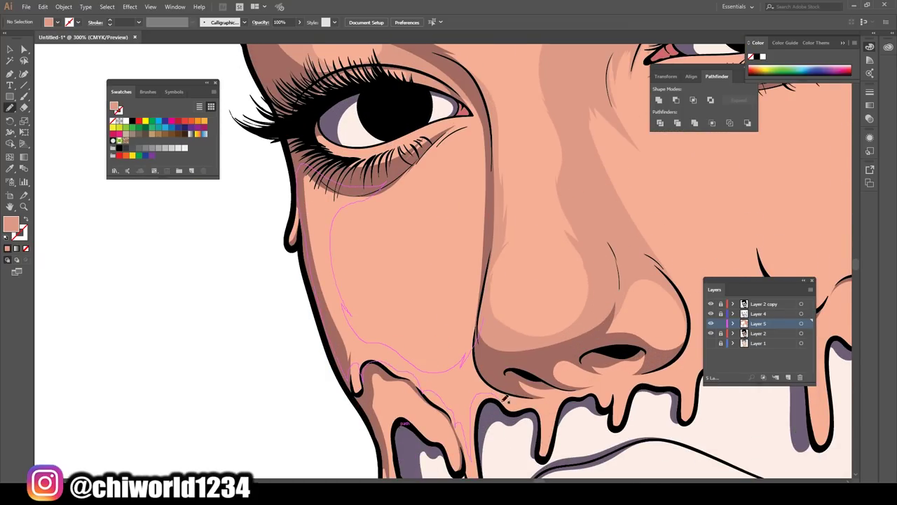
scroll(499, 393, down, 3)
Add mid-tone shading to the slanting drips beneath the far cheek
scroll(510, 304, up, 5)
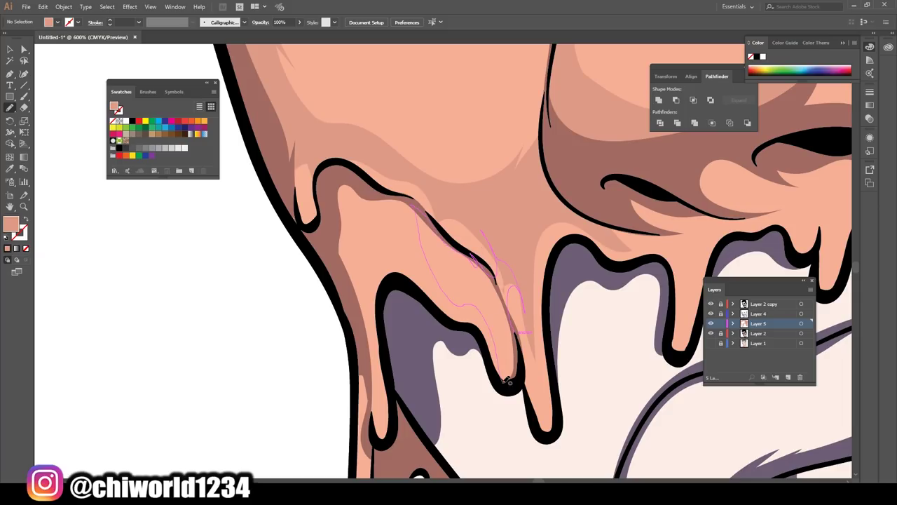
drag(503, 370, 504, 371)
scroll(403, 194, down, 3)
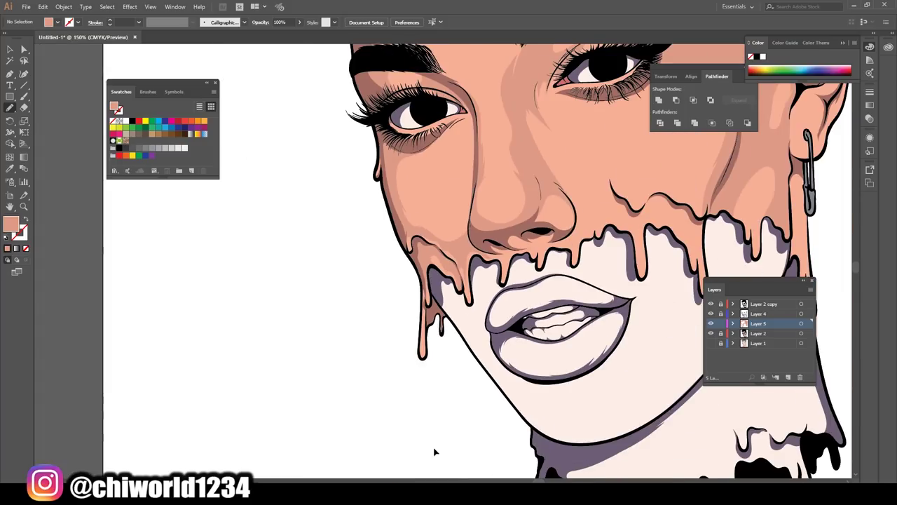
scroll(465, 377, up, 2)
drag(452, 194, 452, 195)
scroll(491, 315, down, 3)
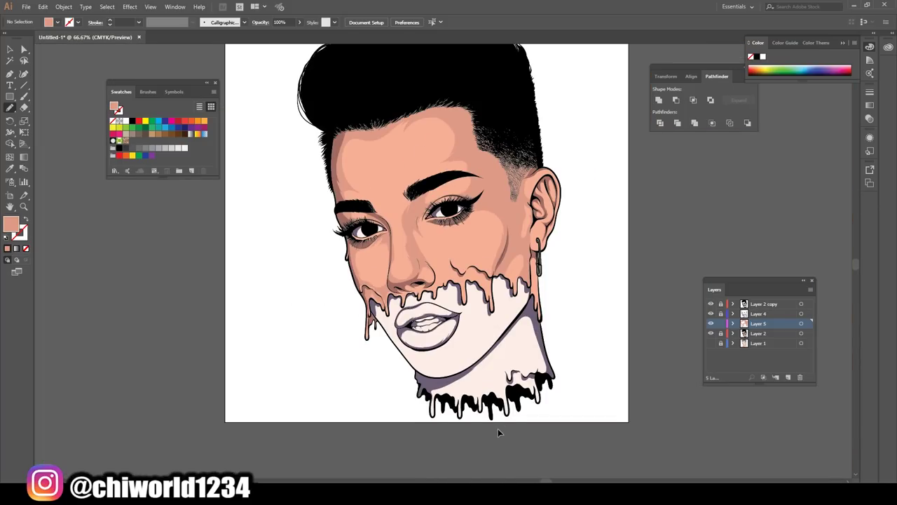
Shade the skin around the wavy black line on the ear-side cheek, extending down towards the drips
scroll(498, 428, up, 3)
scroll(501, 400, up, 2)
drag(514, 160, 415, 210)
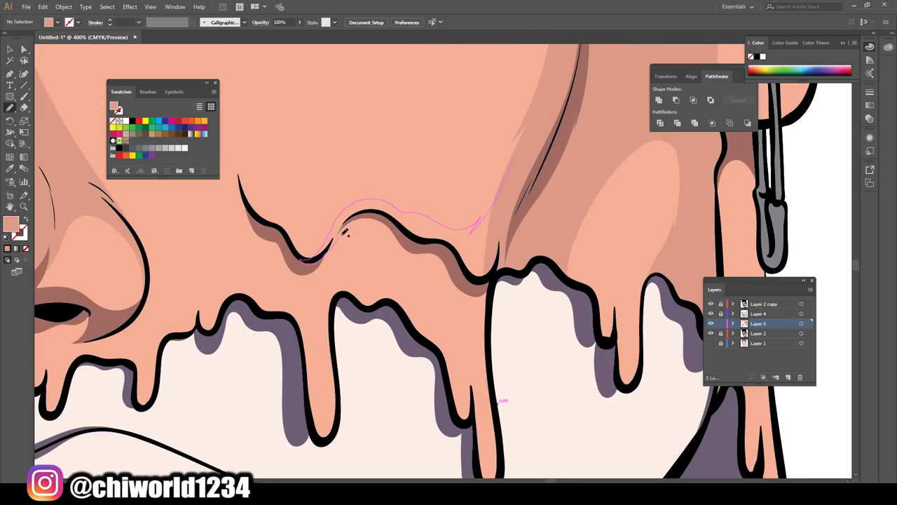
drag(473, 383, 474, 384)
scroll(474, 383, down, 3)
Shade the inside edges of the two long adjoining drips below the ear-side cheek crease
scroll(509, 322, up, 4)
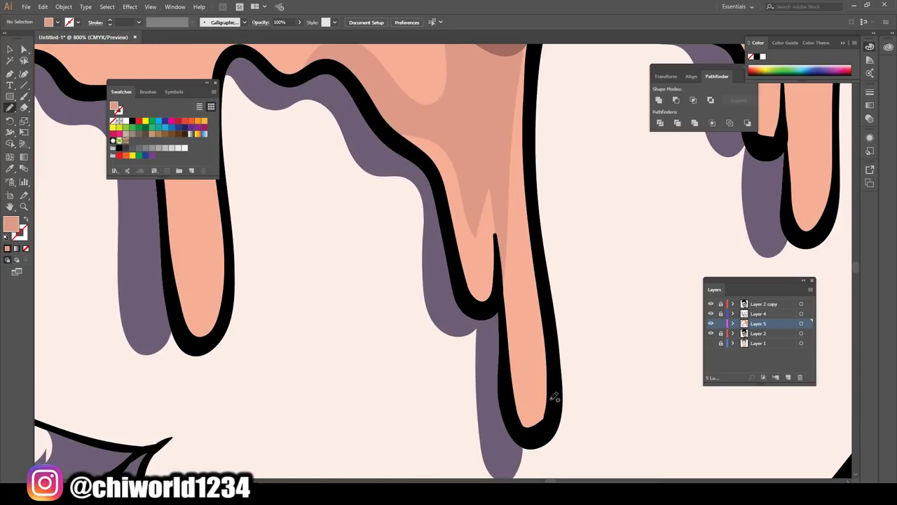
drag(461, 178, 463, 179)
drag(493, 167, 482, 186)
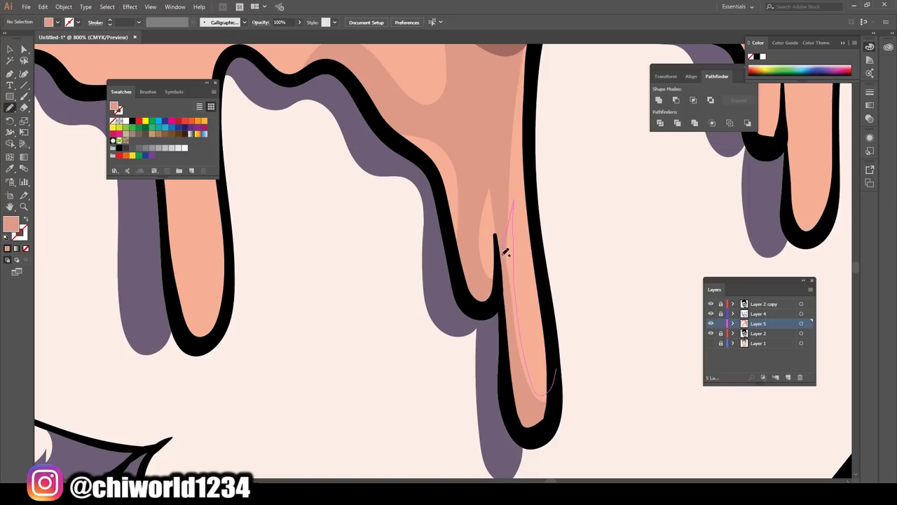
drag(509, 236, 509, 236)
scroll(509, 236, down, 4)
Shade the earlobe and the inner and upper folds of the ear with the mid-tone
scroll(539, 414, up, 3)
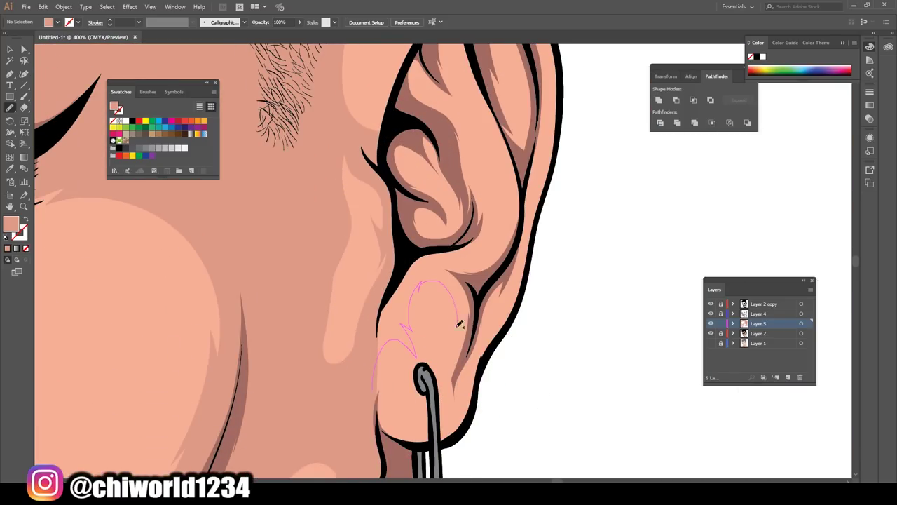
scroll(518, 238, up, 2)
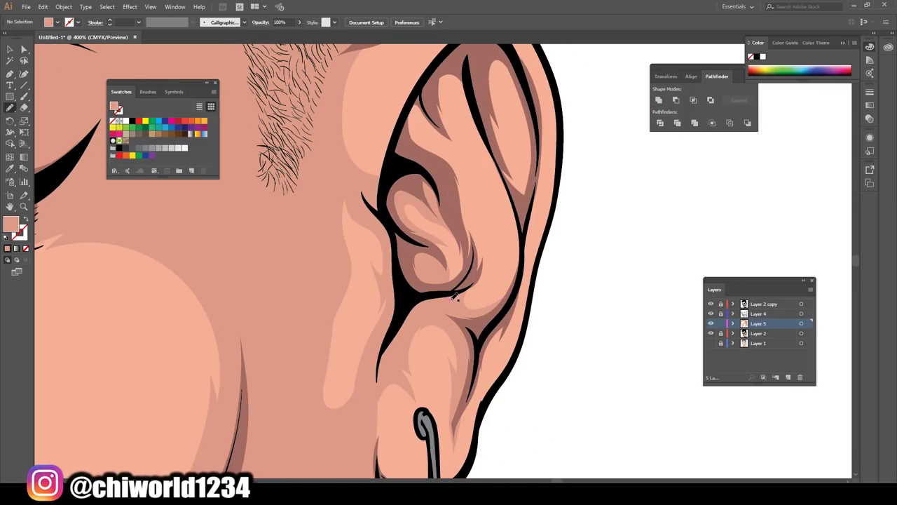
drag(416, 107, 417, 107)
scroll(525, 287, up, 3)
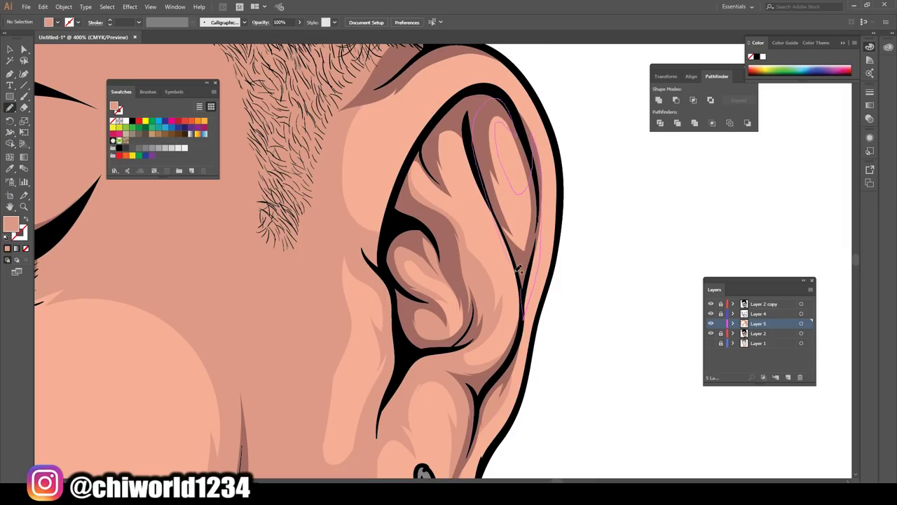
drag(505, 240, 505, 240)
scroll(505, 240, up, 2)
scroll(505, 241, down, 6)
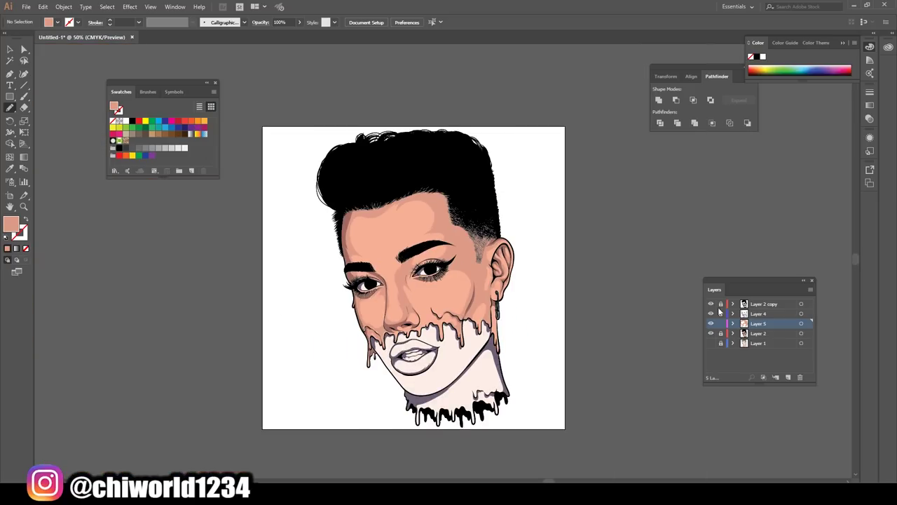
Adjust the colour balance of the shapes on Layers 4 and 5 with cyan 2, yellow 7, black 8 and more magenta
scroll(295, 122, up, 2)
scroll(242, 230, down, 2)
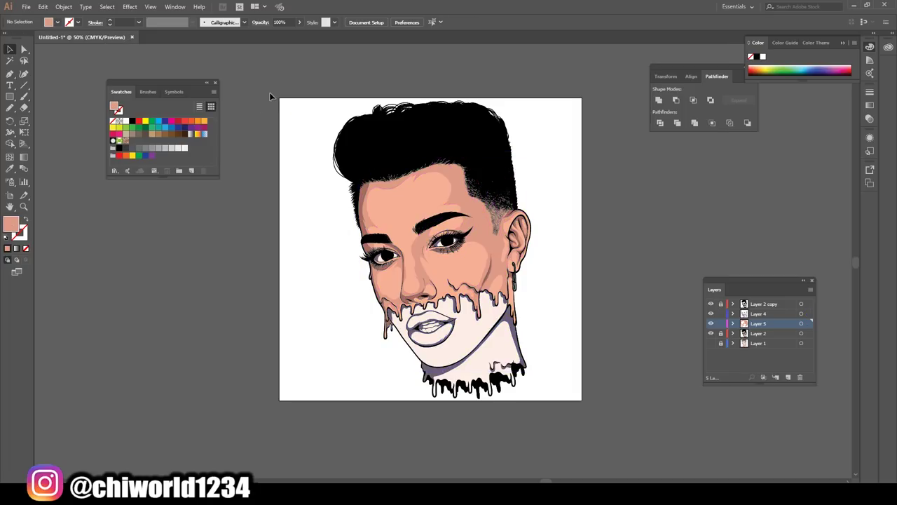
click(42, 7)
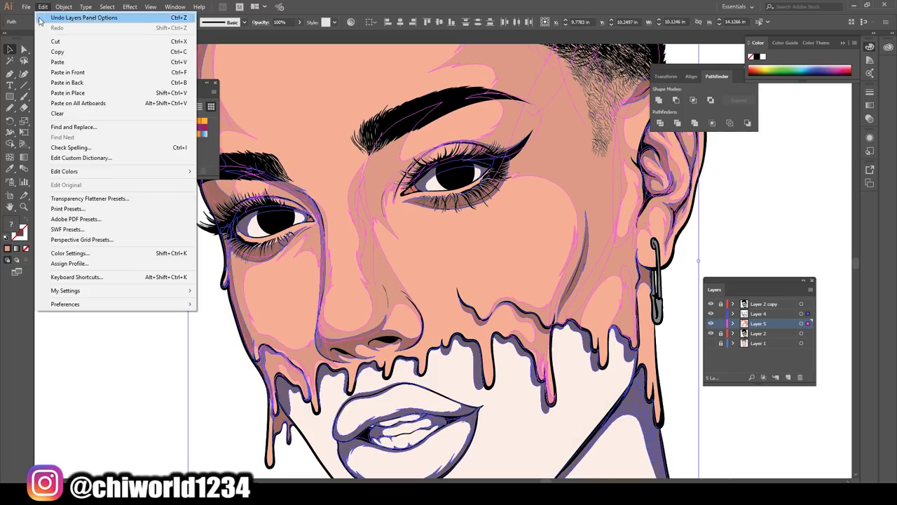
mouse_move(60, 170)
click(268, 184)
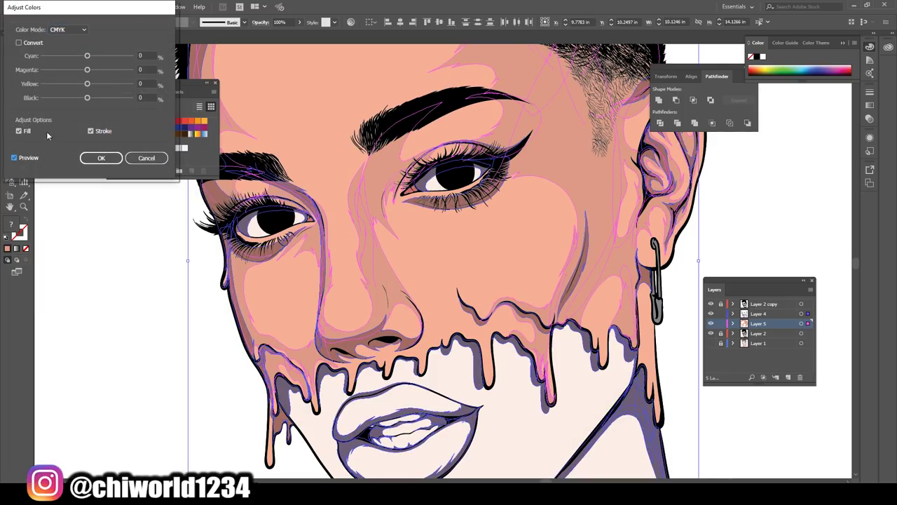
drag(87, 103, 89, 85)
mouse_move(87, 71)
mouse_down()
mouse_move(88, 63)
mouse_move(90, 72)
mouse_up()
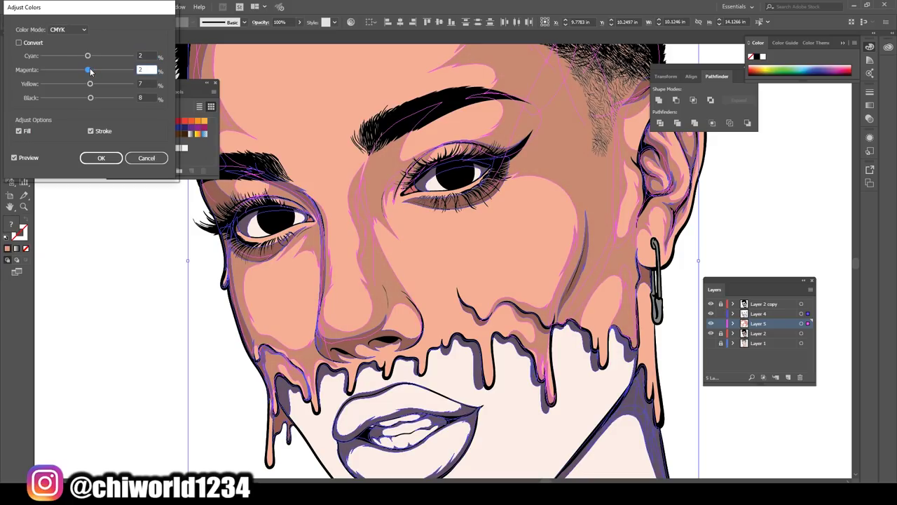
click(100, 159)
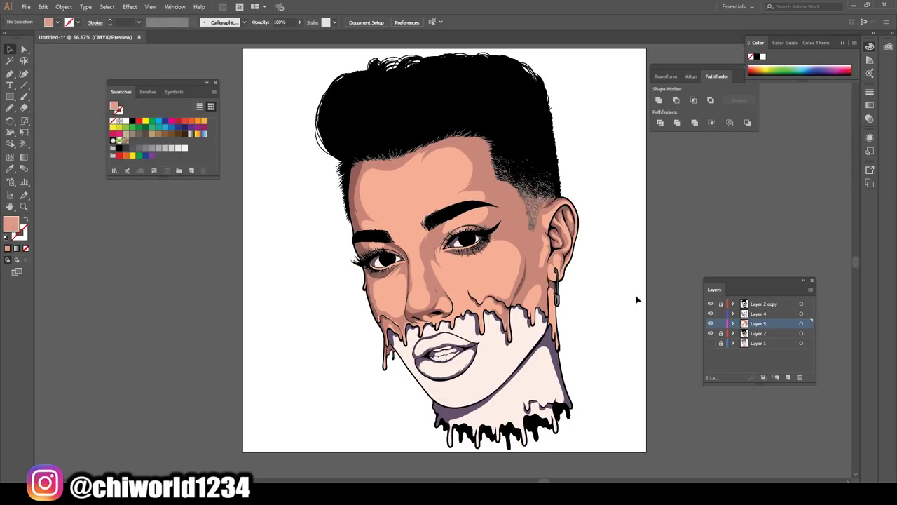
Add a new layer beneath Layer 5 and set the fill to a tone just darker than the base skin
click(788, 377)
key(ctrl+plus)
key(ctrl+plus)
key(ctrl+plus)
key(ctrl+plus)
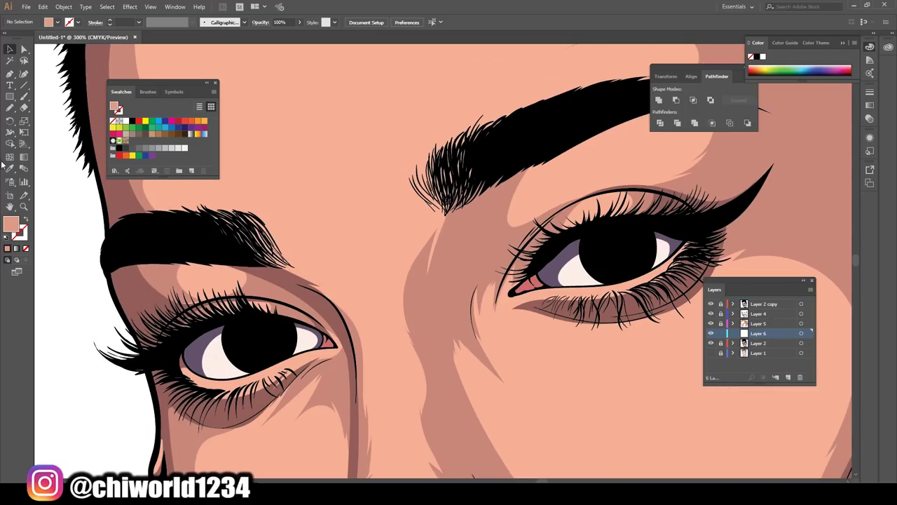
double_click(10, 222)
click(236, 37)
Draw the light shading tone across the forehead, leaving highlights above the near eyebrow and between the eyebrows
key(n)
scroll(365, 355, up, 2)
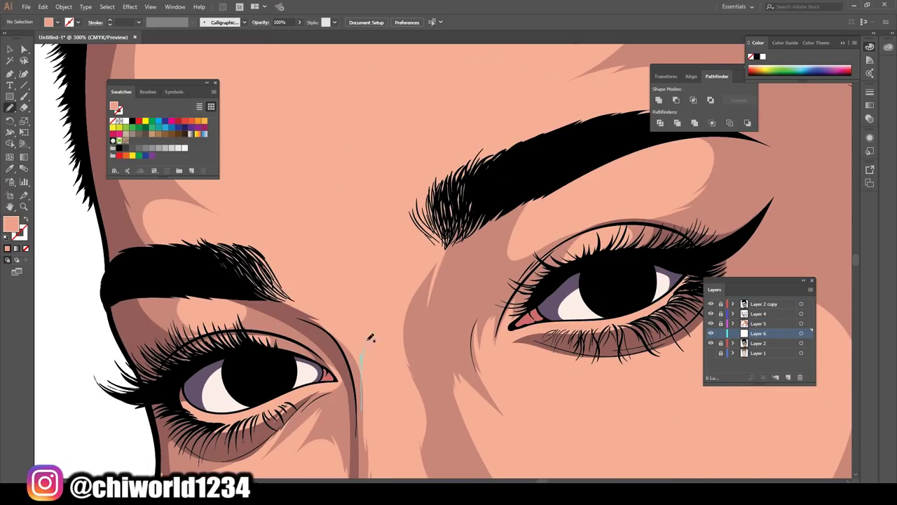
key(ctrl+z)
key(ctrl+minus)
key(ctrl+minus)
drag(520, 213, 518, 156)
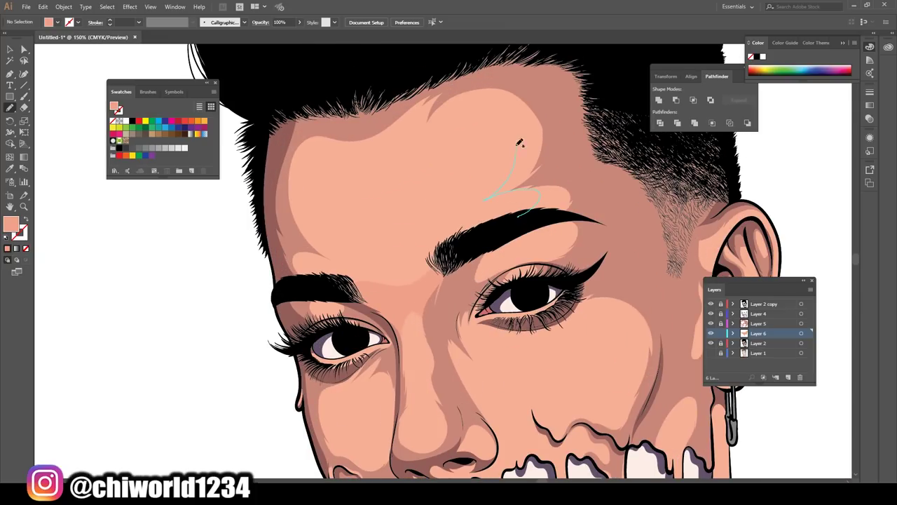
drag(286, 261, 520, 214)
key(ctrl+minus)
key(ctrl+plus)
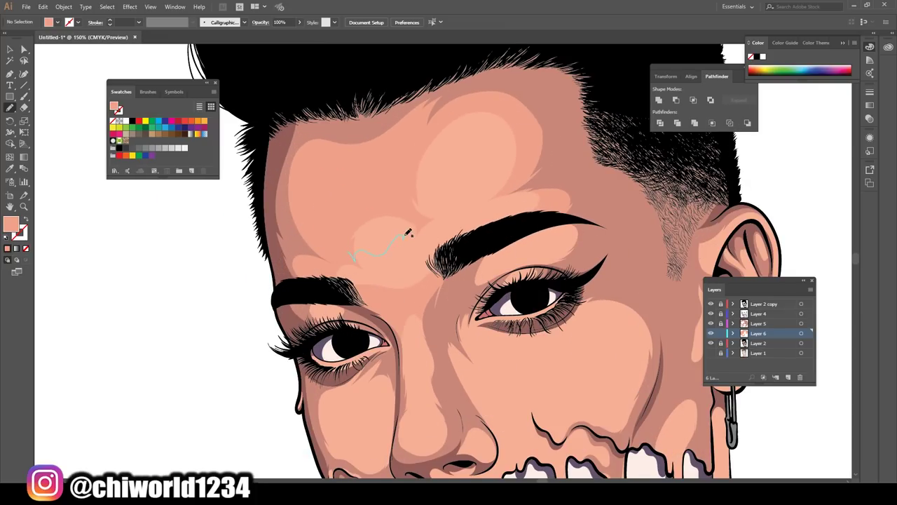
drag(406, 237, 408, 237)
key(ctrl+0)
key(ctrl+1)
Try adjusting the forehead shading's colour balance with cyan -6, magenta -1, yellow -6 and black 1
key(v)
click(43, 6)
click(250, 194)
drag(87, 84, 85, 84)
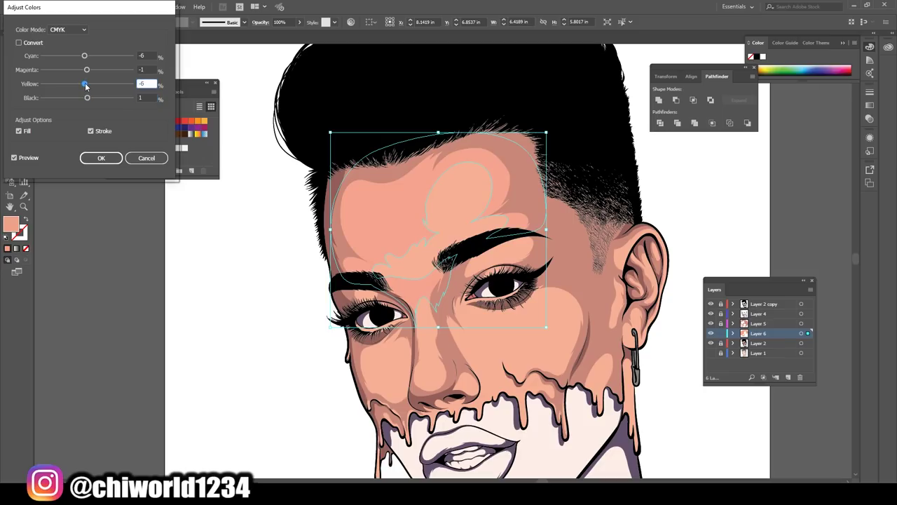
key(Return)
key(ctrl+shift+a)
key(ctrl+0)
key(ctrl+plus)
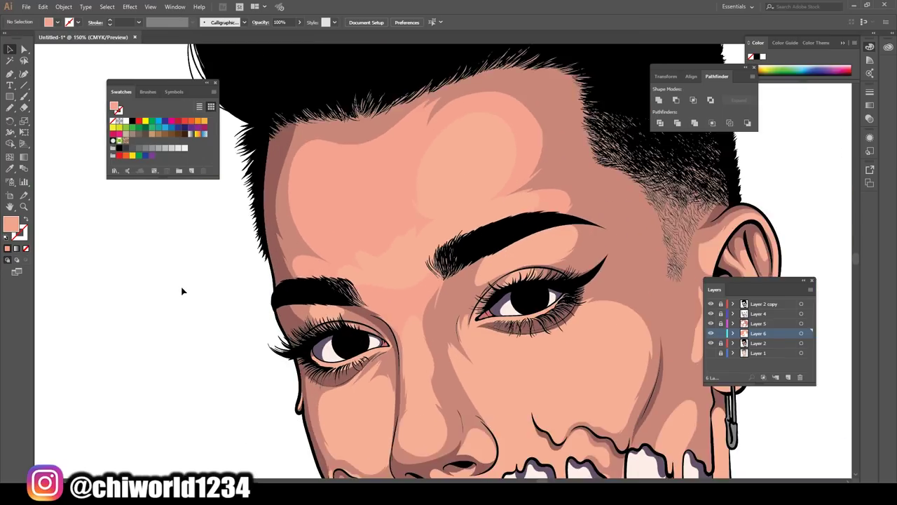
key(ctrl+z)
Adjust the forehead shading's colour balance with magenta -1, yellow 1, black 1 and more cyan
click(26, 6)
click(246, 195)
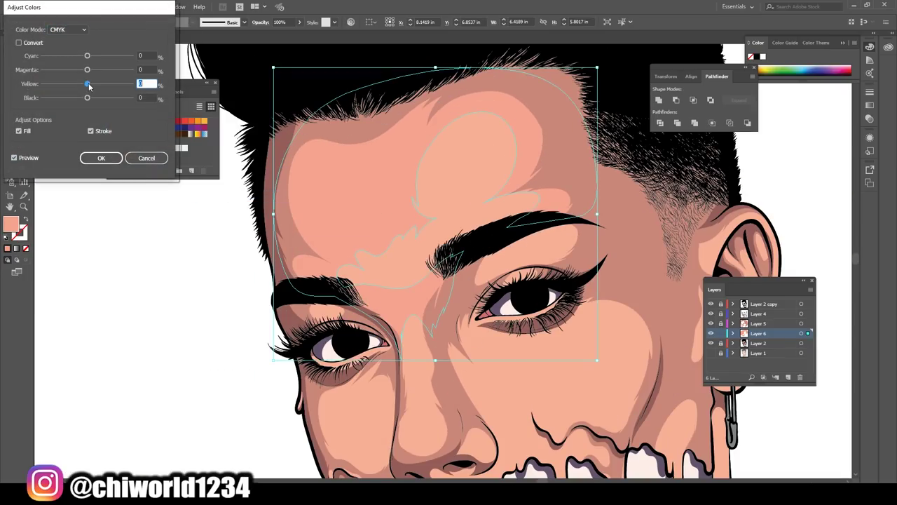
drag(87, 100, 89, 98)
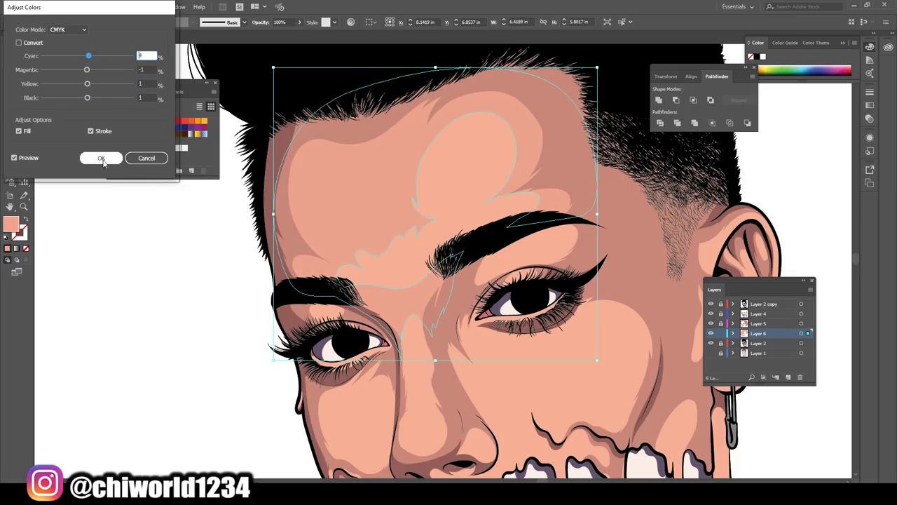
key(Return)
key(ctrl+shift+a)
Shade the nose bridge, the tip and the near nostril wing with the adjusted light tone, leaving central highlights
key(ctrl+0)
key(ctrl+plus)
key(ctrl+minus)
key(ctrl+plus)
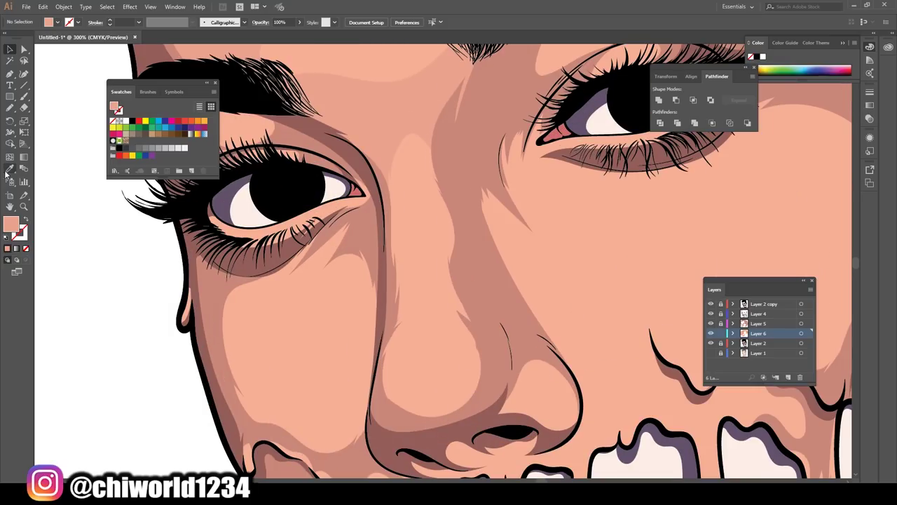
drag(412, 119, 412, 121)
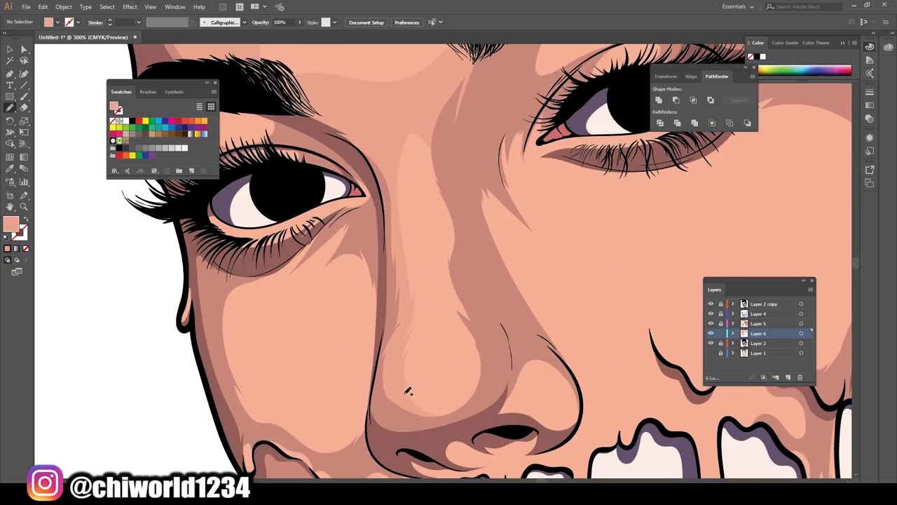
key(ctrl+plus)
drag(450, 404, 483, 394)
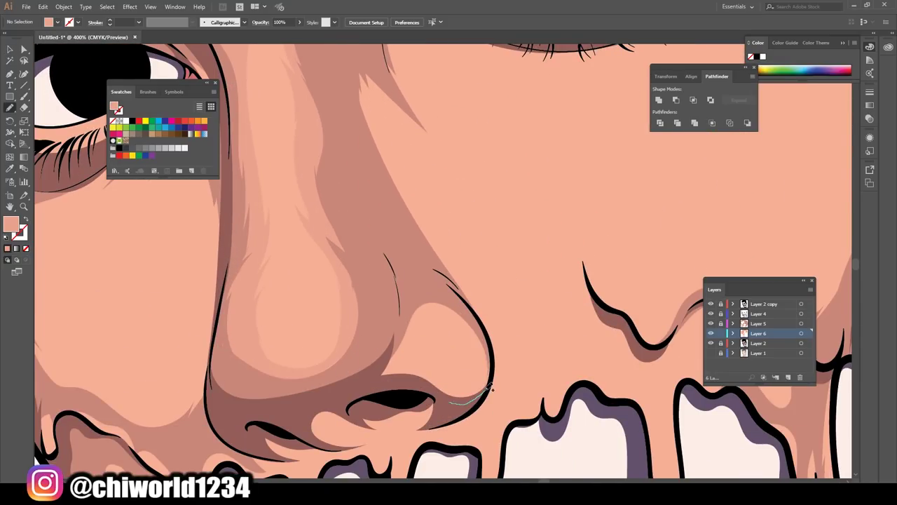
drag(373, 377, 371, 380)
Shade the side of the nose up to the near inner eye and the area under the near eyebrow
key(ctrl+0)
key(ctrl+plus)
drag(362, 328, 415, 382)
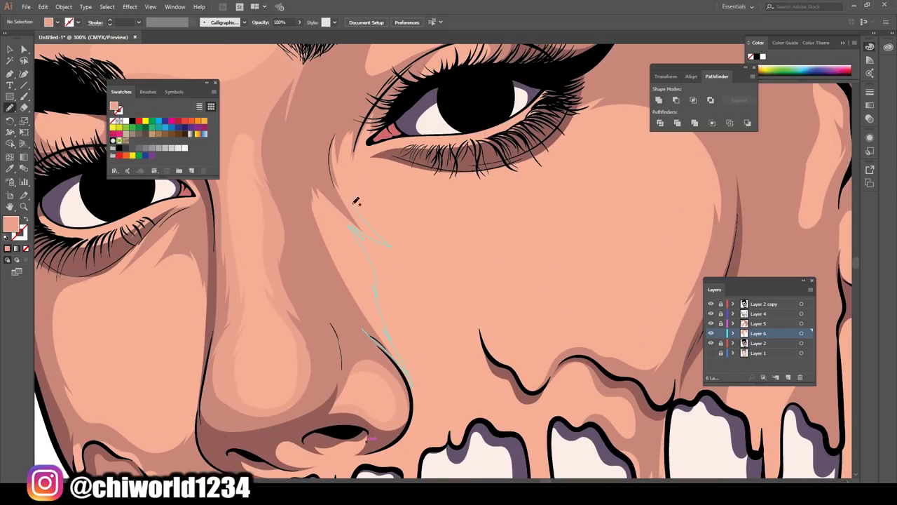
drag(371, 222, 372, 223)
key(ctrl+0)
key(ctrl+plus)
drag(439, 188, 440, 189)
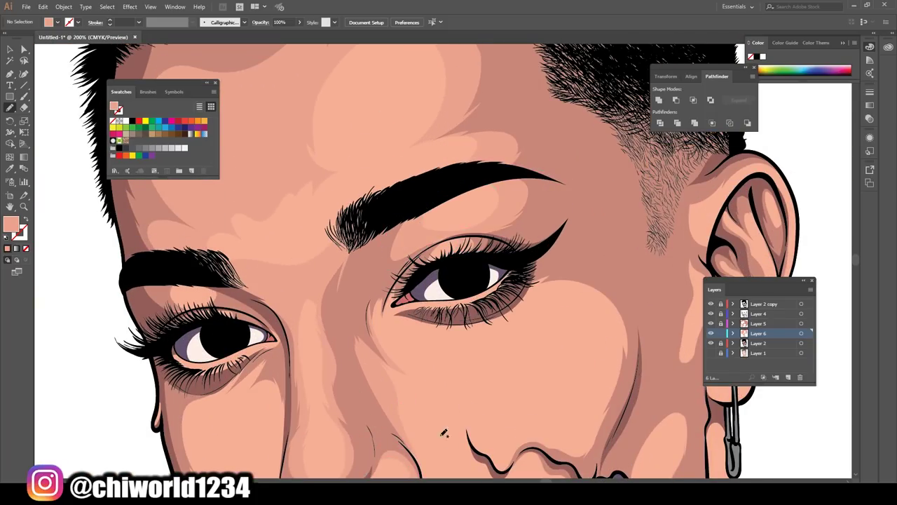
Shade around the far cheek from below the eye down to its melting edge with the light tone
scroll(449, 281, left, 3)
key(ctrl+minus)
key(ctrl+plus)
key(ctrl+plus)
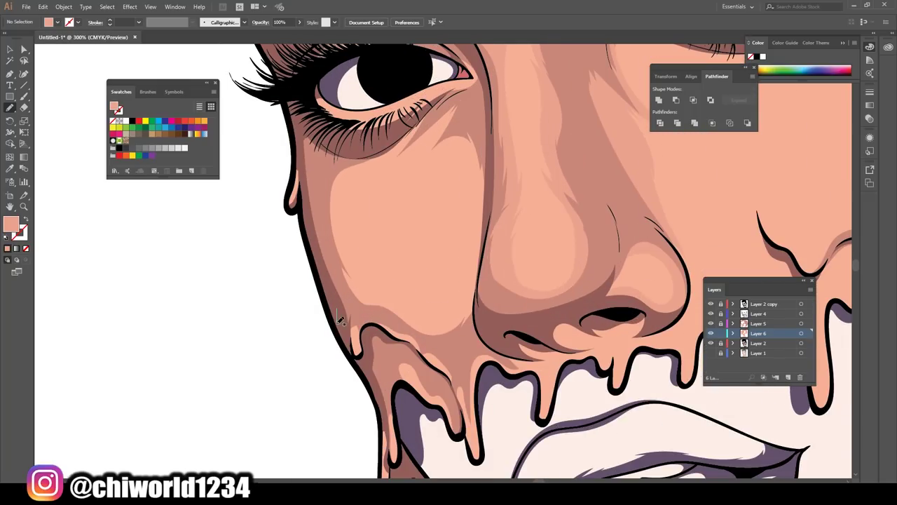
drag(459, 95, 459, 96)
mouse_move(394, 320)
mouse_down()
mouse_move(465, 170)
mouse_move(441, 342)
mouse_up()
Shade the near cheek below the eye and along its outer curve, leaving a broad highlight
key(ctrl+0)
scroll(392, 189, up, 5)
drag(266, 193, 261, 261)
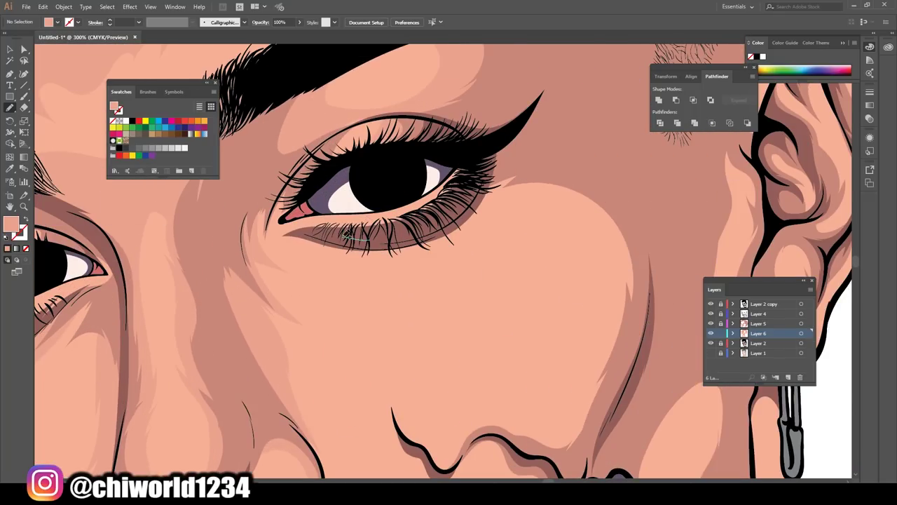
drag(571, 230, 519, 329)
Shade around the near cheek crease, down the drips below it and the melting edge beside the nose
key(ctrl+0)
scroll(539, 311, up, 5)
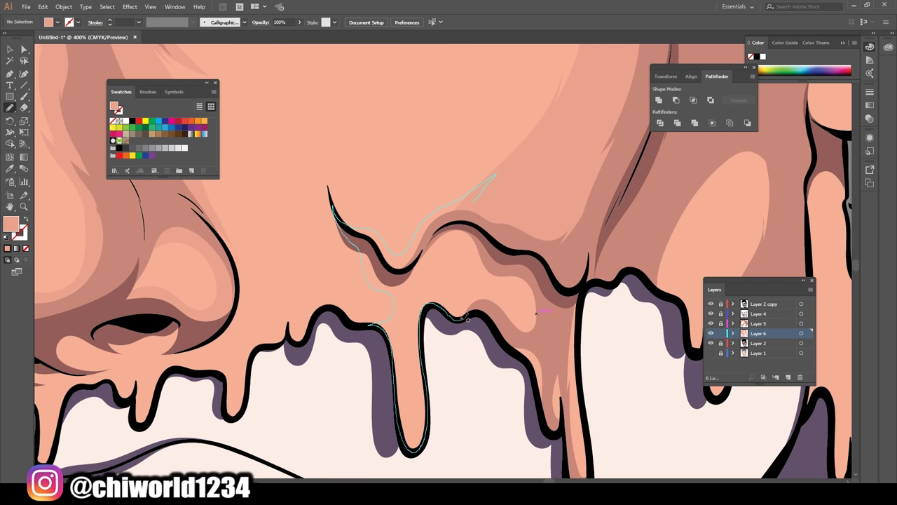
drag(554, 427, 555, 428)
key(ctrl+0)
scroll(496, 369, up, 5)
drag(474, 327, 496, 369)
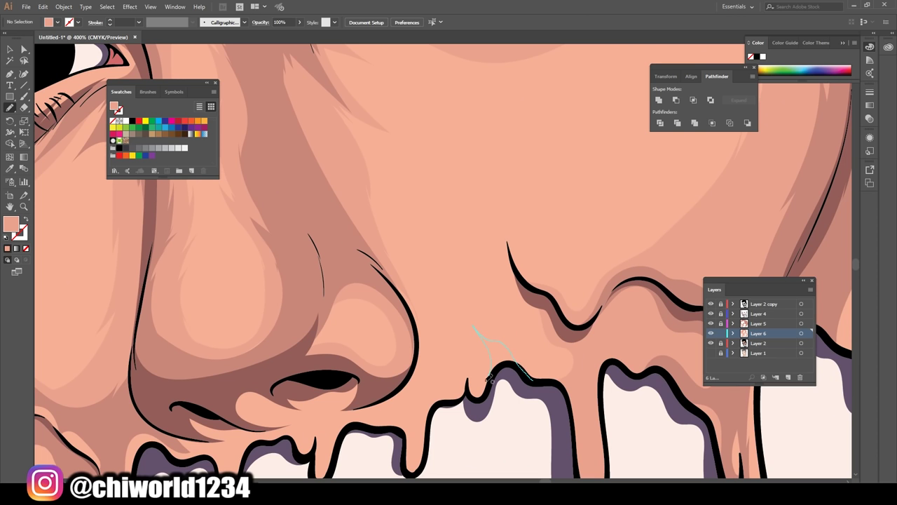
drag(452, 402, 452, 401)
Shade the remaining drips along the melting skin edge with the light tone
key(ctrl+0)
scroll(405, 249, up, 5)
mouse_move(405, 249)
mouse_down()
mouse_move(463, 362)
mouse_move(489, 303)
mouse_up()
key(ctrl+0)
scroll(410, 310, up, 5)
drag(410, 311, 422, 406)
drag(468, 125, 468, 125)
Shade the earlobe and the inner and outer folds of the ear with the light tone
key(ctrl+0)
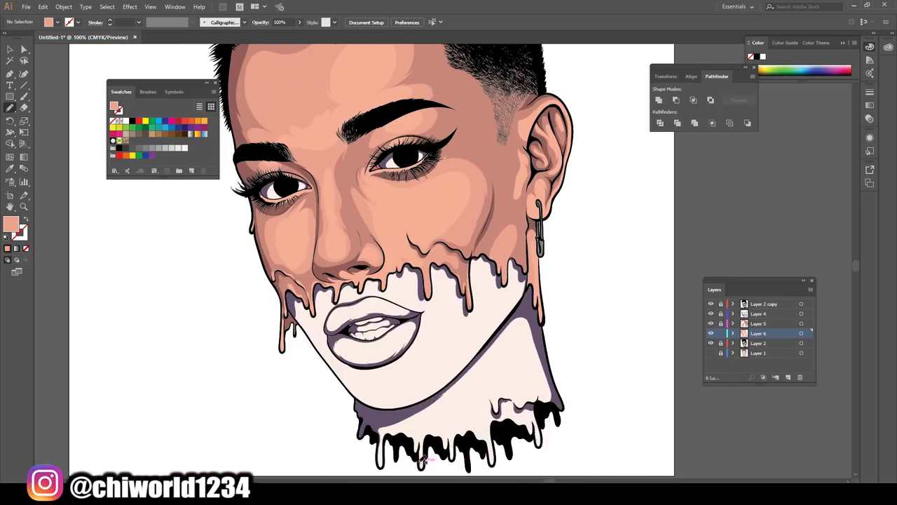
scroll(395, 207, up, 4)
drag(471, 73, 471, 73)
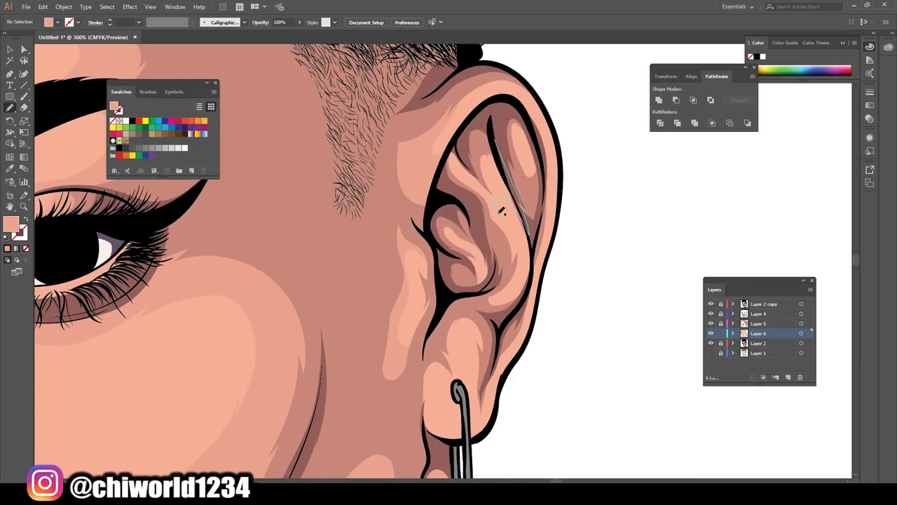
drag(489, 352, 469, 375)
drag(484, 315, 524, 254)
mouse_move(491, 333)
mouse_down()
mouse_move(506, 374)
mouse_move(522, 295)
mouse_up()
key(ctrl+0)
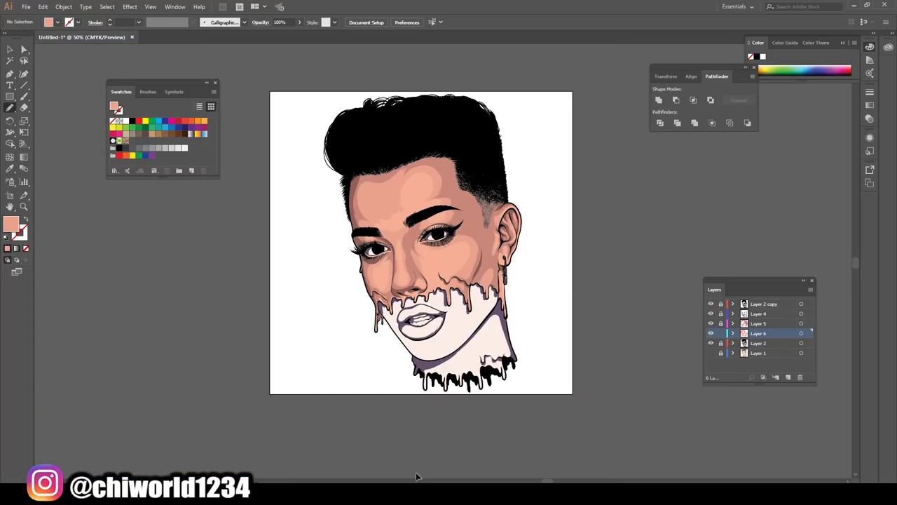
Recolor the dark reddish skin shading on Layer 4 with hue 360 and adjusted saturation and brightness
key(ctrl+1)
key(v)
key(ctrl+a)
scroll(651, 373, up, 3)
click(43, 6)
mouse_move(170, 171)
click(239, 172)
drag(84, 205, 94, 207)
drag(73, 236, 62, 220)
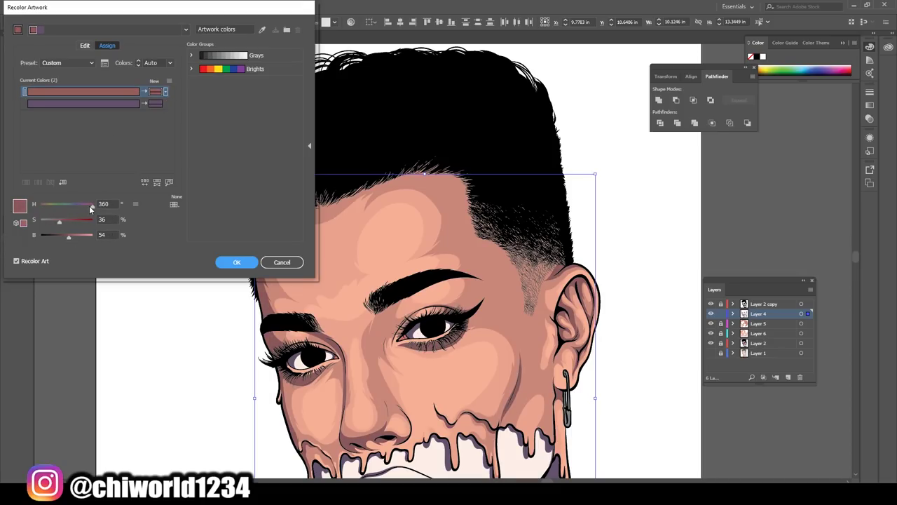
click(236, 261)
click(164, 287)
Set the fill to a light greyish purple and add a new layer above Layer 6
key(ctrl+0)
key(ctrl+1)
scroll(495, 316, down, 2)
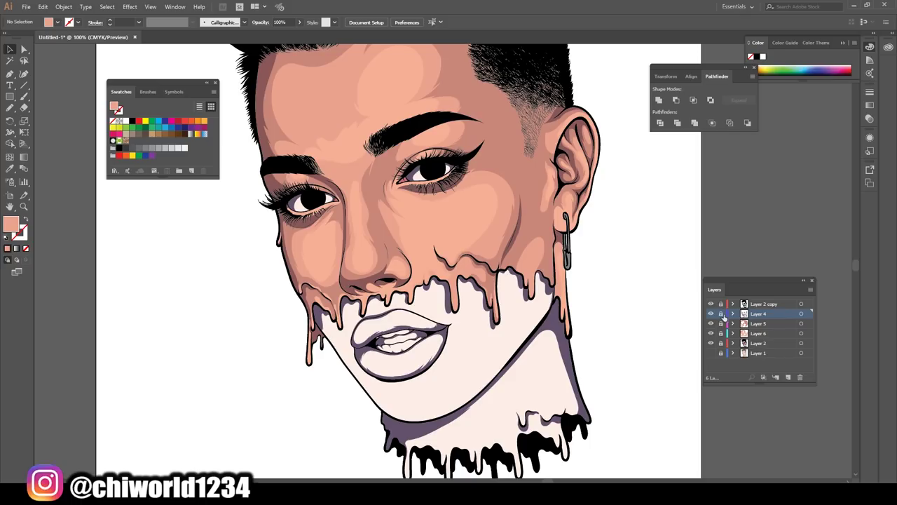
scroll(393, 339, up, 5)
double_click(11, 225)
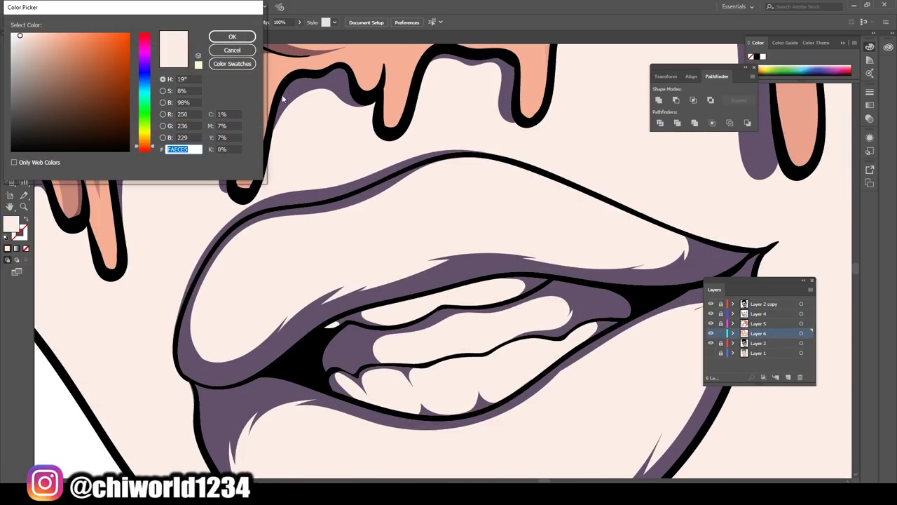
key(ctrl+v)
key(Return)
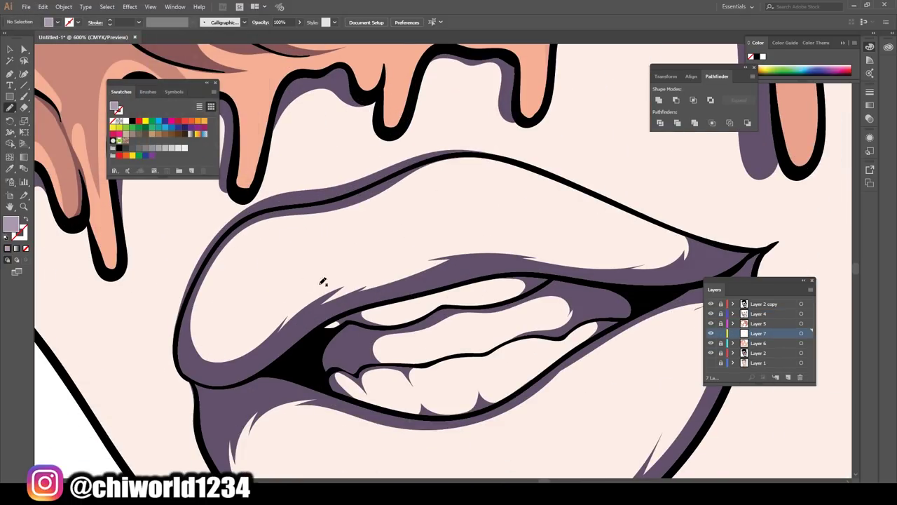
Shade the upper lip, tongue and lower lip with the light purple, leaving pale highlights in their centres
drag(692, 233, 691, 236)
key(ctrl+0)
scroll(464, 452, up, 8)
drag(599, 243, 694, 211)
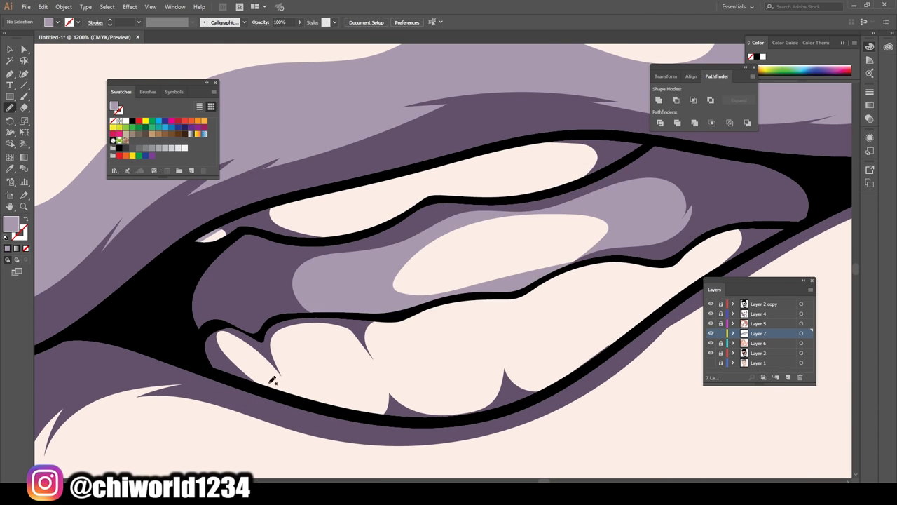
scroll(276, 377, down, 4)
scroll(575, 152, up, 3)
drag(497, 241, 578, 151)
Shade the chin below the lower lip and the skin between the far mouth corner and jaw edge in light purple
scroll(561, 324, down, 6)
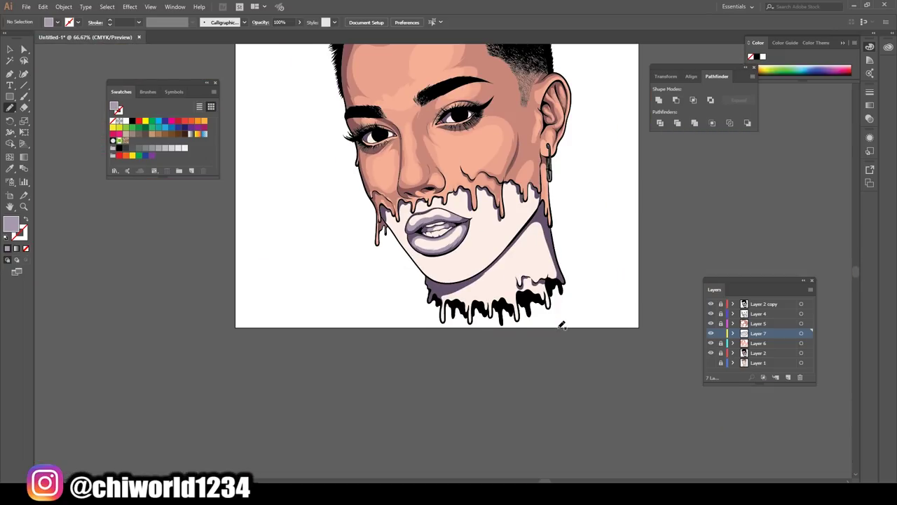
scroll(562, 325, up, 4)
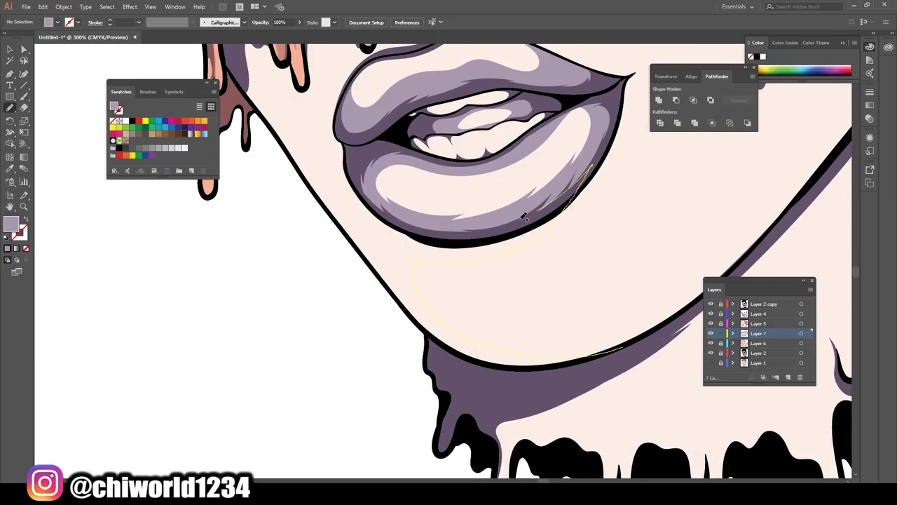
drag(419, 317, 421, 324)
scroll(421, 324, down, 4)
scroll(435, 343, up, 5)
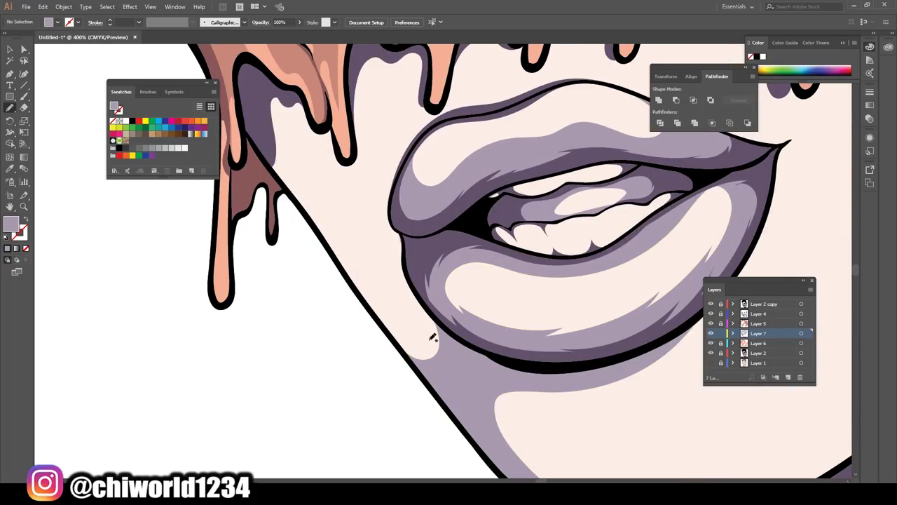
drag(407, 167, 406, 150)
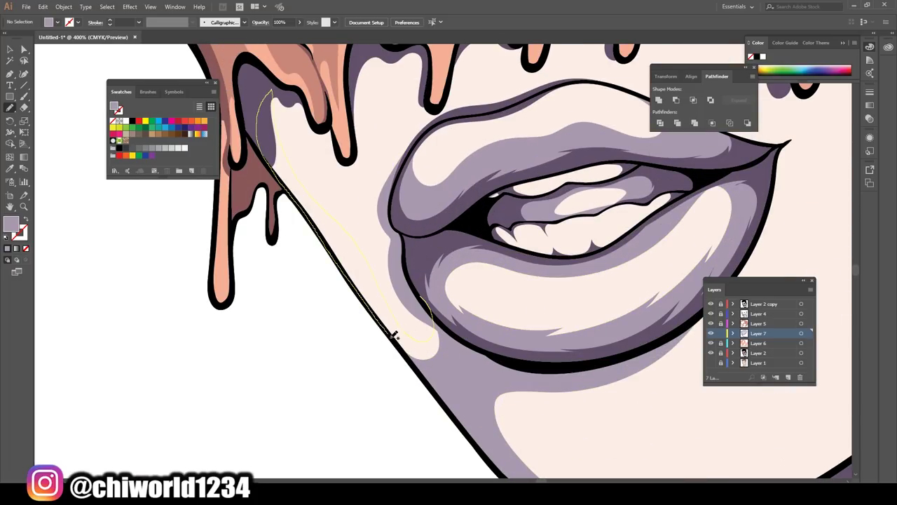
Add light purple shading to the neck below the jaw shadow, its front drips and its side edge
scroll(471, 372, down, 4)
scroll(475, 365, up, 5)
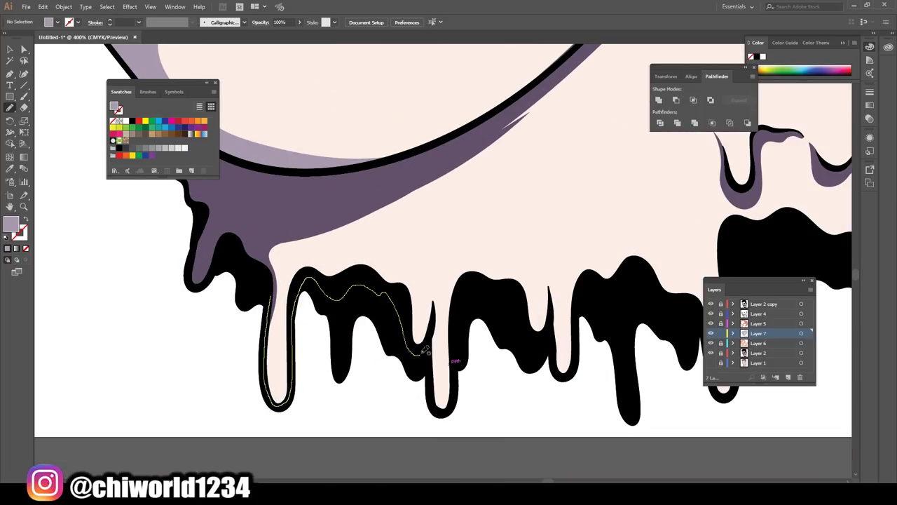
drag(590, 56, 590, 56)
scroll(353, 420, down, 4)
scroll(541, 337, up, 3)
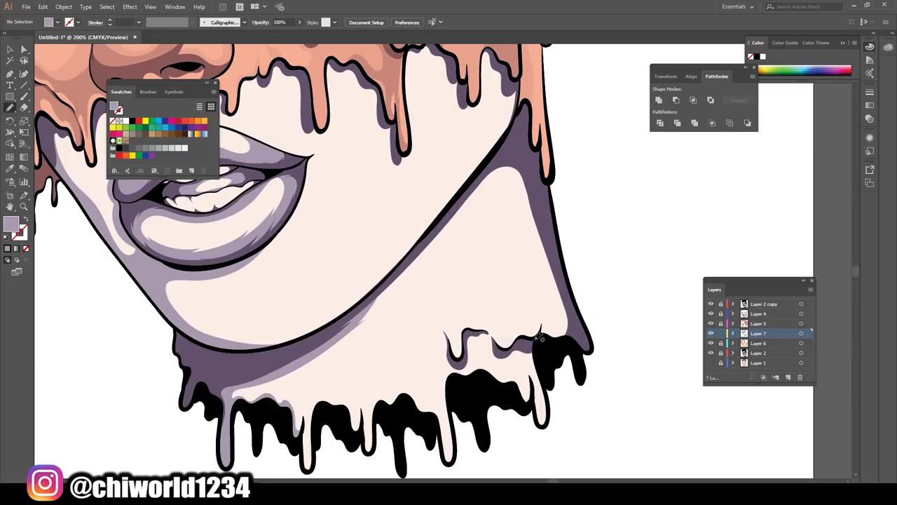
drag(461, 223, 354, 321)
Shade along the inside of the near jawline from the chin up towards the ear with light purple
scroll(510, 394, down, 4)
scroll(491, 386, up, 4)
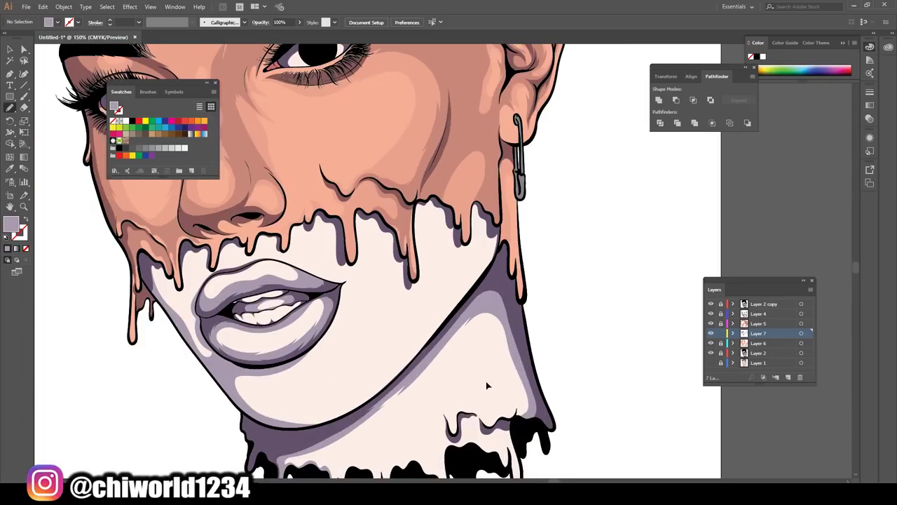
scroll(485, 383, down, 1)
drag(273, 424, 407, 370)
drag(554, 167, 544, 235)
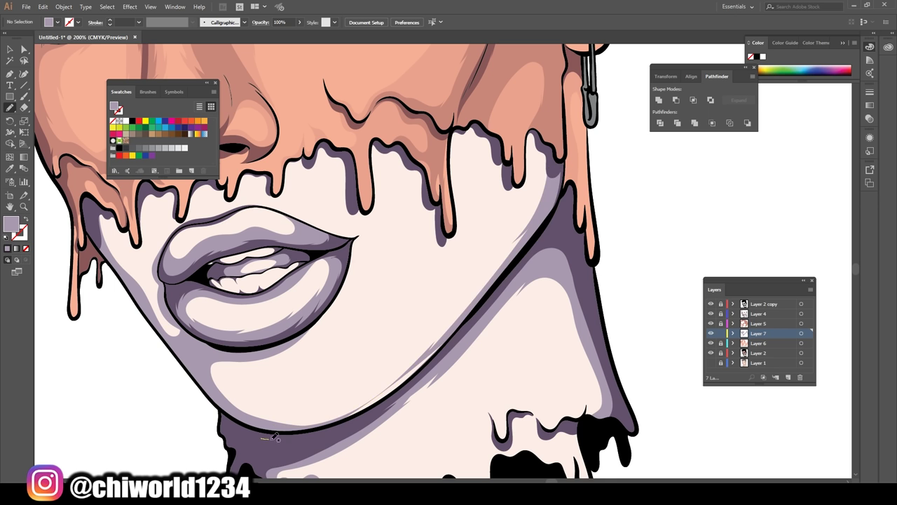
Shade the upper end of the near jawline and the skin under the cheek drips closest to the ear with light purple
scroll(294, 416, down, 4)
scroll(480, 441, up, 3)
scroll(482, 443, up, 3)
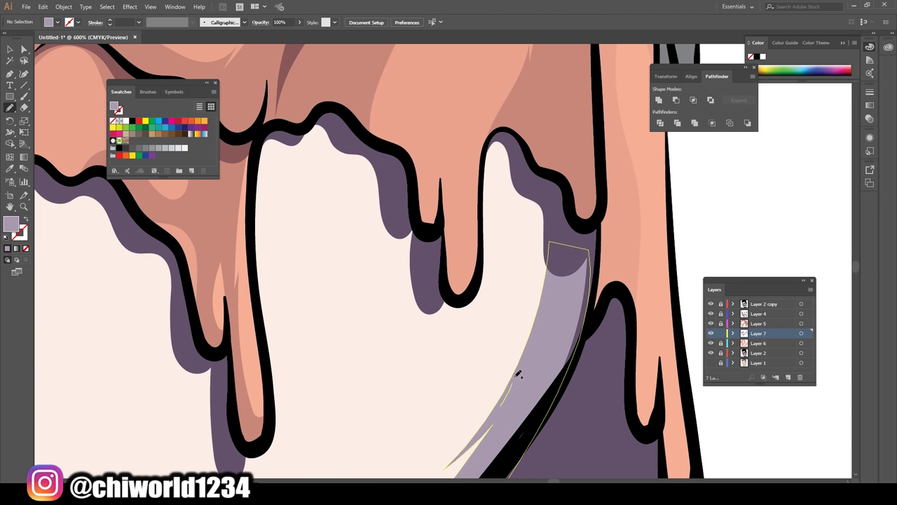
drag(482, 215, 561, 136)
scroll(547, 169, down, 3)
scroll(543, 171, up, 3)
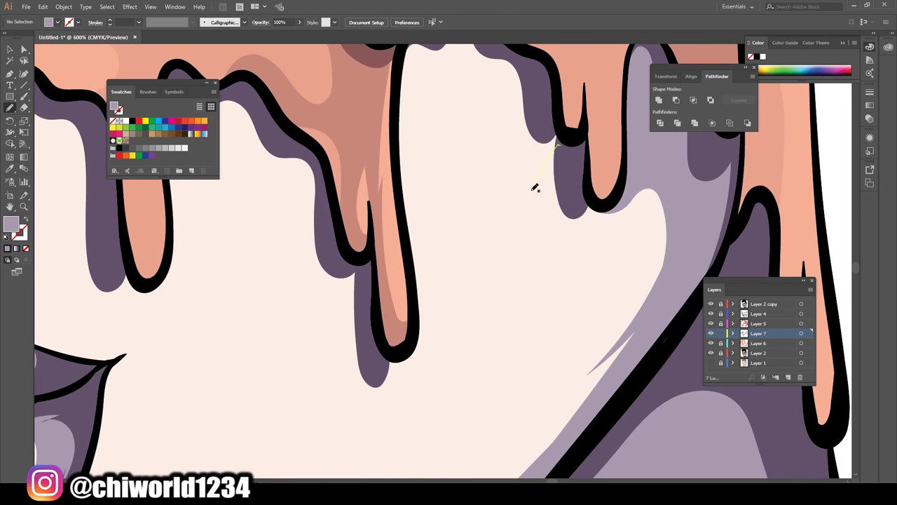
drag(486, 54, 489, 51)
scroll(567, 221, down, 3)
scroll(567, 221, up, 2)
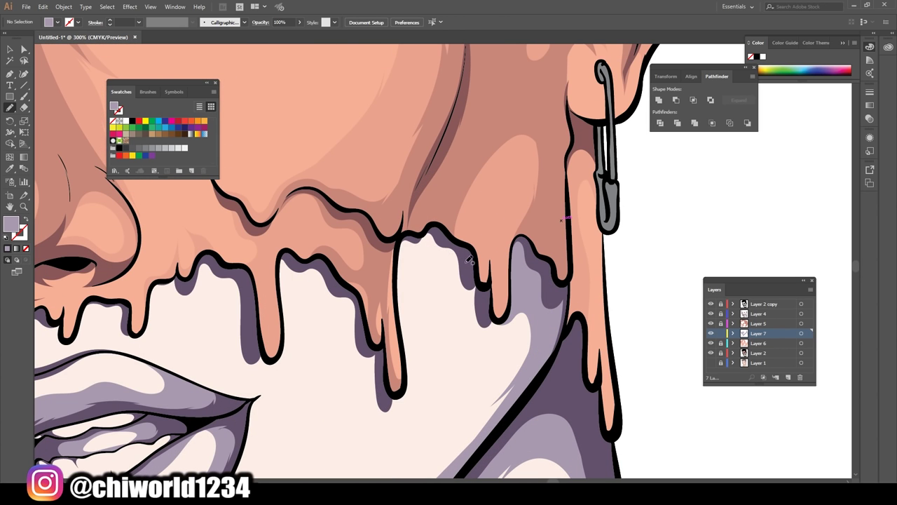
Add light purple shading beneath the remaining drips across the near cheek, following their dark shadows
scroll(505, 392, down, 3)
scroll(449, 301, up, 3)
scroll(491, 379, down, 1)
scroll(427, 350, up, 1)
mouse_move(424, 389)
mouse_down()
mouse_move(418, 307)
mouse_move(424, 385)
mouse_up()
scroll(423, 385, down, 3)
scroll(494, 350, up, 3)
drag(544, 382, 494, 349)
drag(332, 100, 329, 98)
scroll(448, 280, down, 3)
scroll(491, 420, up, 3)
mouse_move(656, 396)
mouse_down()
mouse_move(582, 234)
mouse_move(530, 210)
mouse_up()
scroll(484, 224, down, 3)
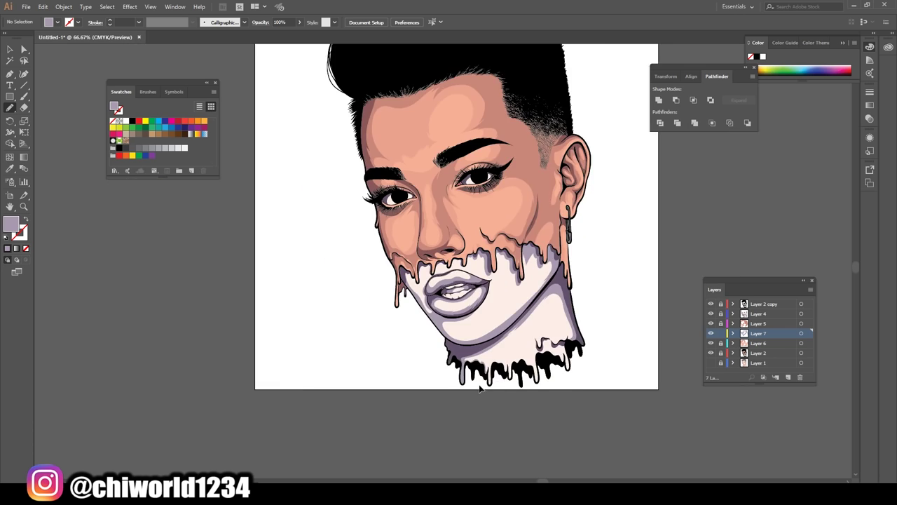
Shade the pale skin between the drips under the nose and the upper lip with light purple
scroll(480, 387, up, 5)
drag(424, 290, 426, 291)
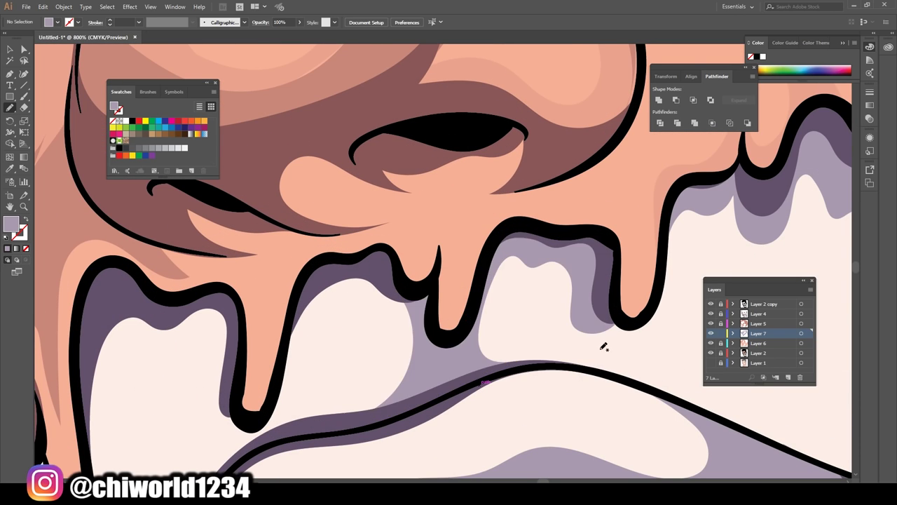
scroll(601, 344, down, 3)
scroll(545, 352, up, 2)
scroll(544, 352, down, 2)
drag(602, 377, 466, 435)
Shade the far cheek beneath its drips and beside the mouth corner with light purple
scroll(466, 431, down, 3)
scroll(467, 423, up, 3)
drag(449, 356, 488, 389)
drag(365, 203, 365, 204)
scroll(444, 284, up, 1)
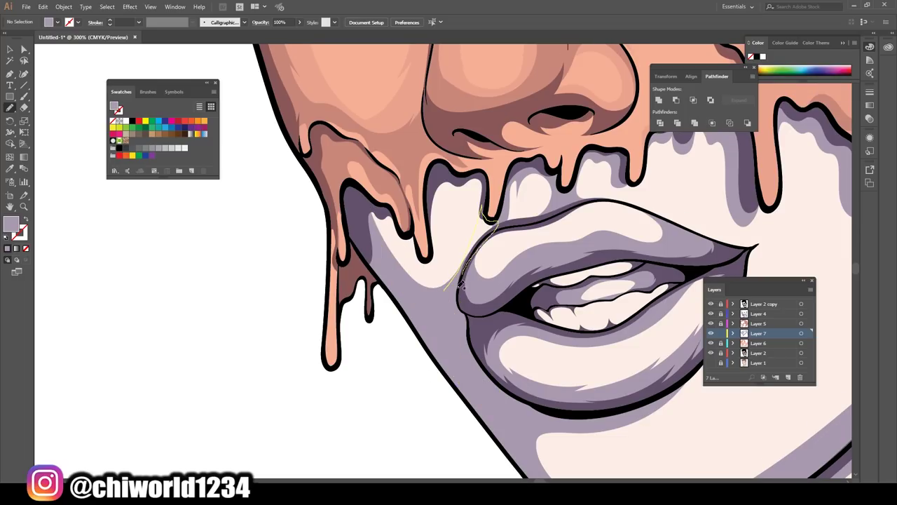
drag(471, 261, 434, 231)
scroll(434, 231, down, 3)
scroll(545, 322, up, 1)
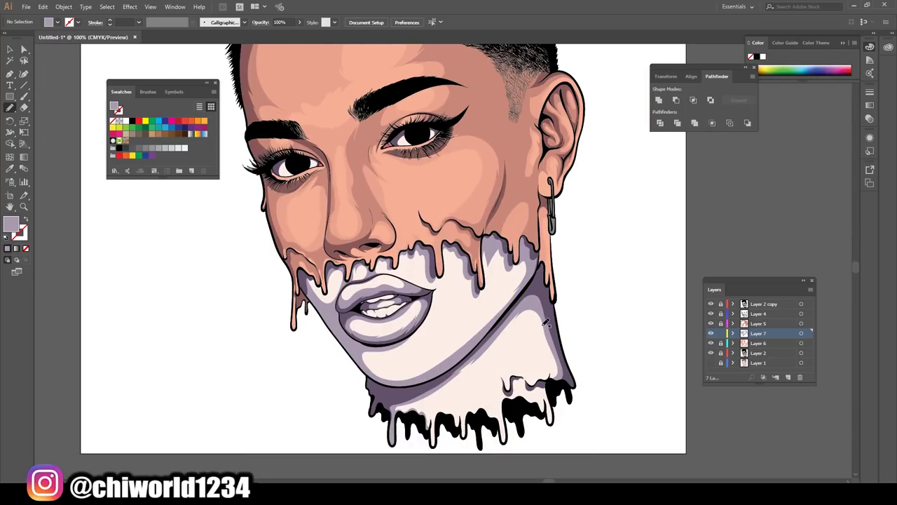
Create a new layer beneath Layer 7 and draw a lighter purple band inside the lower lip's shading
click(787, 377)
drag(758, 333, 758, 348)
double_click(11, 223)
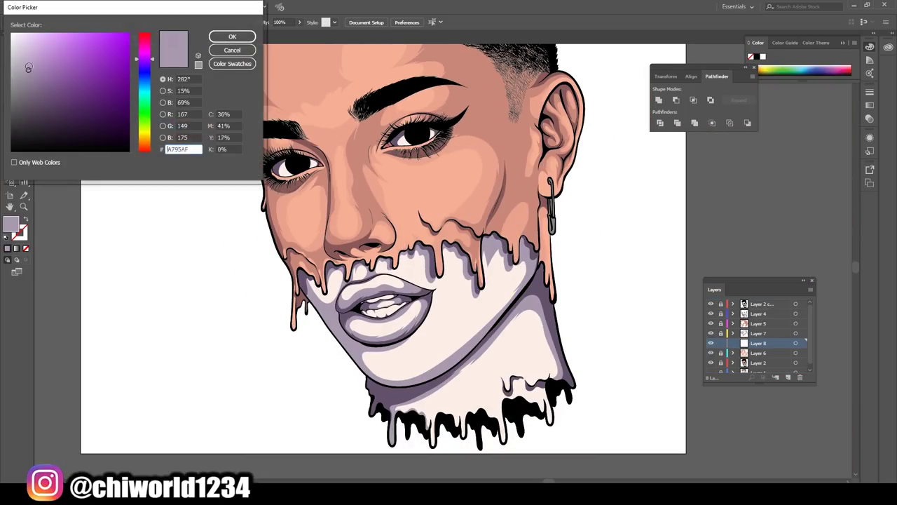
click(232, 37)
scroll(382, 308, up, 5)
mouse_move(235, 263)
mouse_down()
mouse_move(411, 341)
mouse_move(561, 342)
mouse_up()
Recolour the new lower lip band to a pale lilac
click(26, 6)
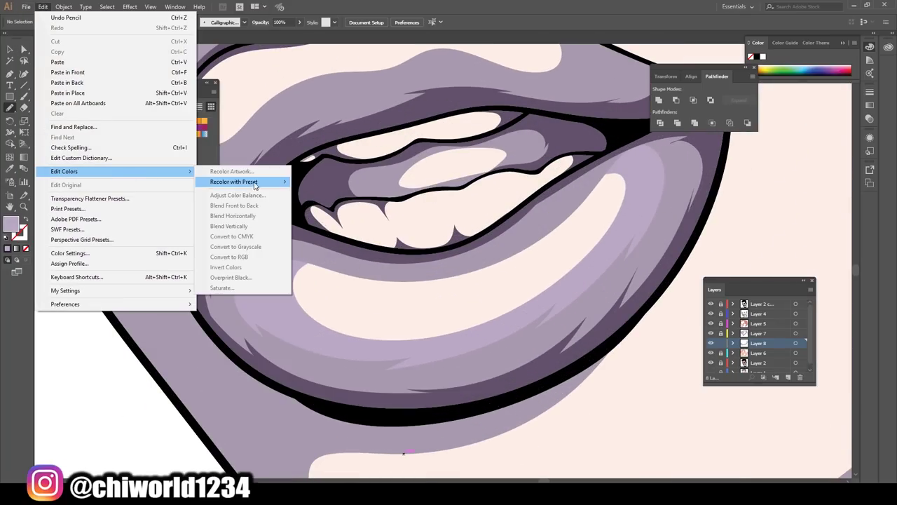
click(10, 49)
click(280, 313)
click(43, 7)
click(225, 173)
drag(70, 236, 80, 238)
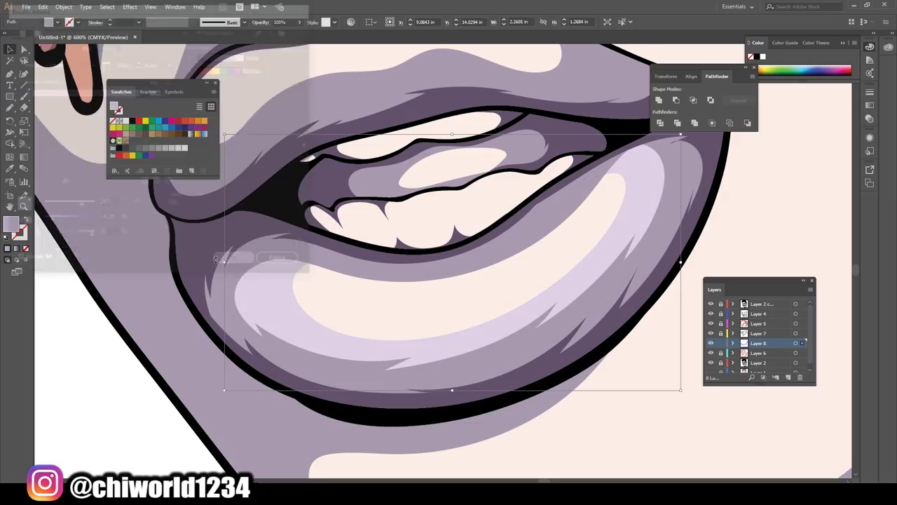
Add pale lilac shading to the upper lip, the tongue and the teeth at both ends of the mouth
key(ctrl+0)
scroll(189, 266, up, 5)
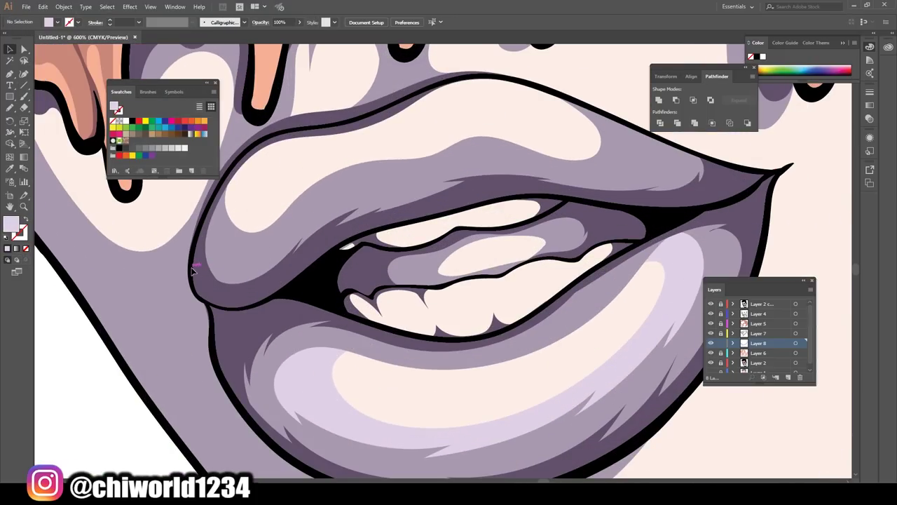
drag(477, 100, 561, 89)
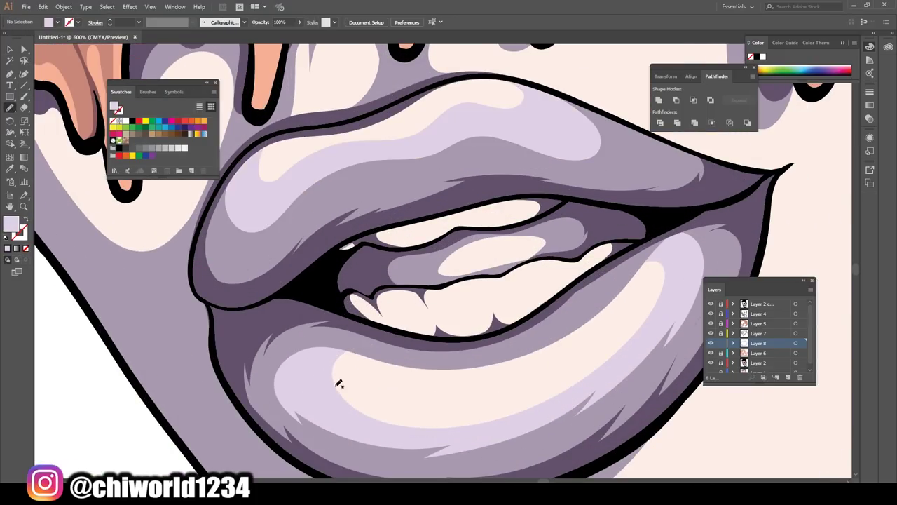
key(ctrl+plus)
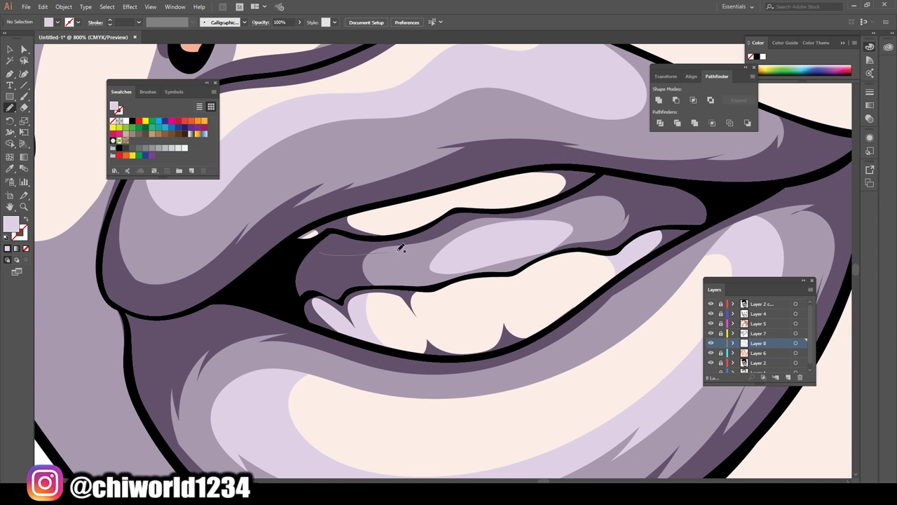
Draw a pale lilac band on the chin, curving from below the lower lip along the jaw
scroll(395, 411, down, 5)
scroll(407, 368, up, 4)
drag(550, 297, 330, 262)
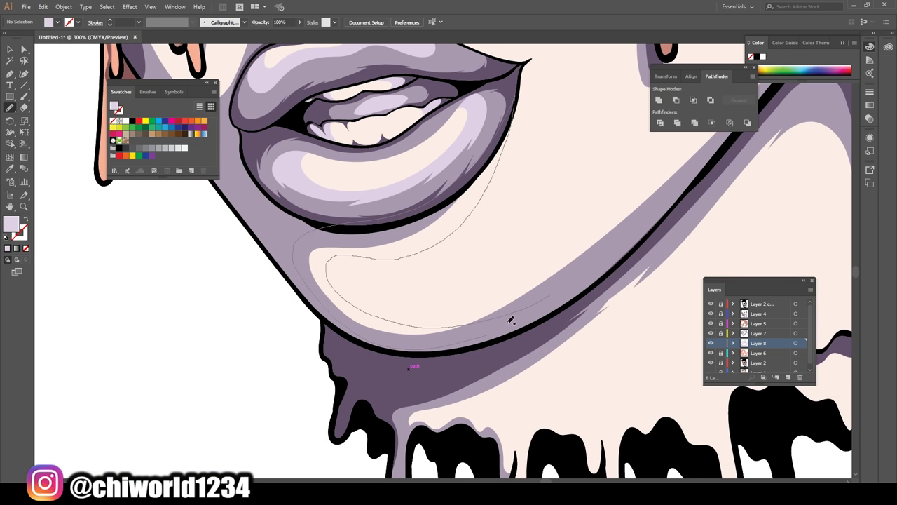
scroll(521, 315, down, 4)
scroll(637, 347, up, 4)
Shade the neck in pale lilac inside the light purple edge, including its front and side drips
drag(638, 344, 639, 391)
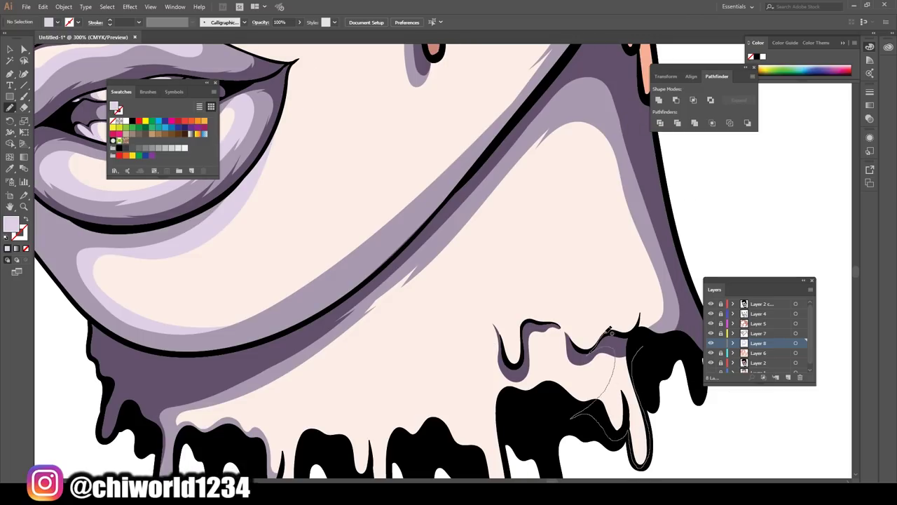
drag(481, 240, 181, 429)
scroll(181, 428, down, 4)
scroll(341, 349, up, 4)
drag(341, 349, 342, 353)
drag(267, 390, 246, 329)
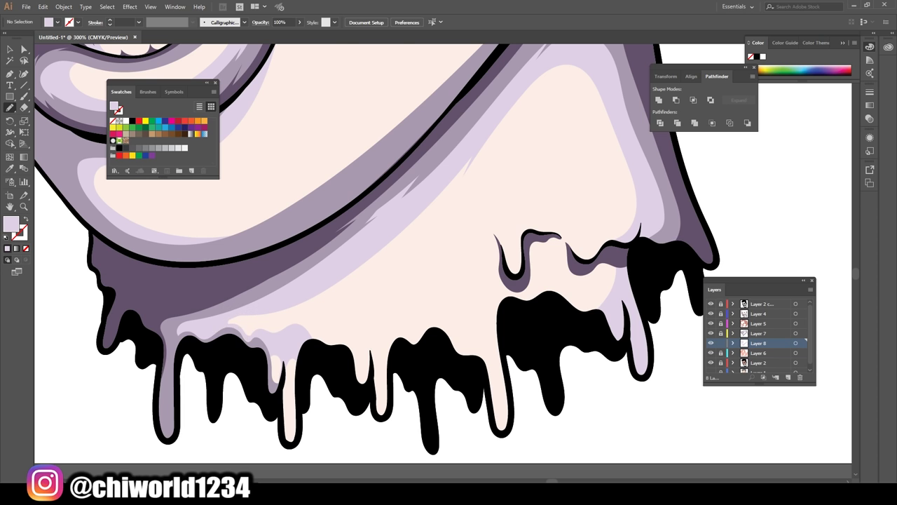
Add pale lilac shading around the wavy drip lines on the side of the neck
scroll(449, 280, down, 4)
scroll(410, 372, up, 5)
drag(410, 375, 428, 418)
drag(548, 356, 560, 350)
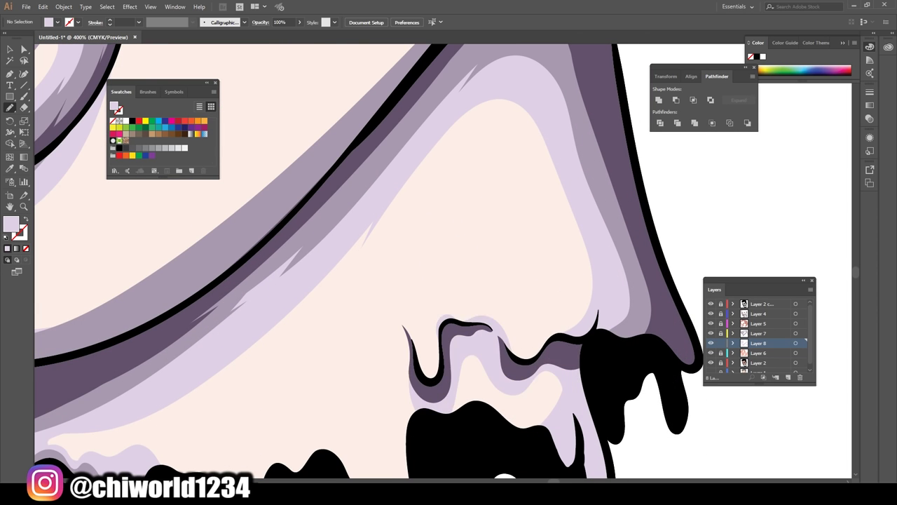
Shade the near cheek in pale lilac, from beneath the drips down along the inside of the jawline
scroll(363, 343, down, 2)
drag(514, 258, 421, 204)
scroll(421, 204, down, 4)
scroll(525, 220, down, 1)
scroll(400, 423, up, 3)
scroll(400, 424, up, 4)
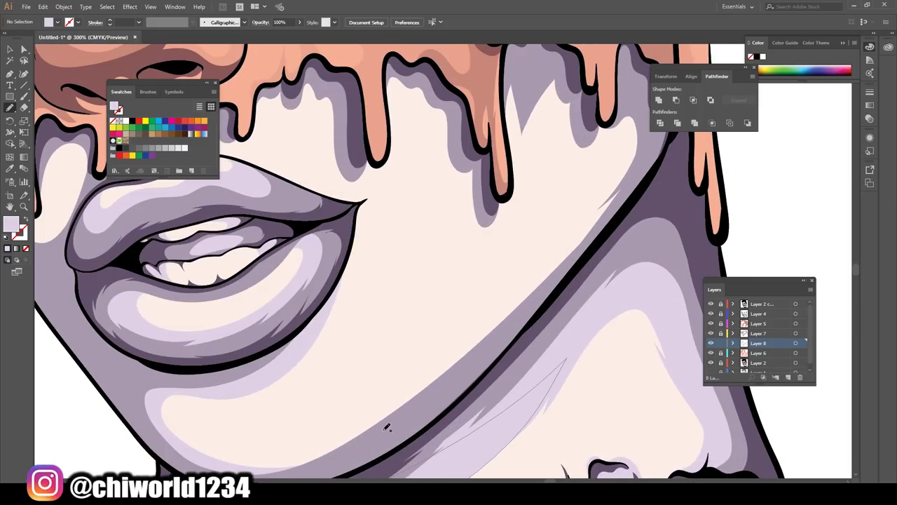
scroll(428, 254, down, 5)
scroll(421, 337, up, 3)
Add pale lilac shading to the far cheek and to the skin between the nose drips and upper lip
scroll(364, 392, down, 4)
scroll(337, 442, up, 7)
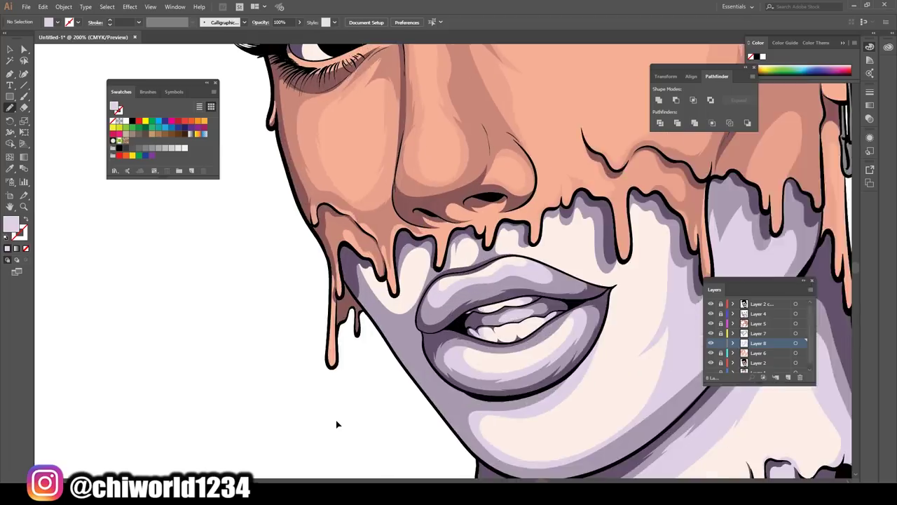
scroll(332, 432, up, 1)
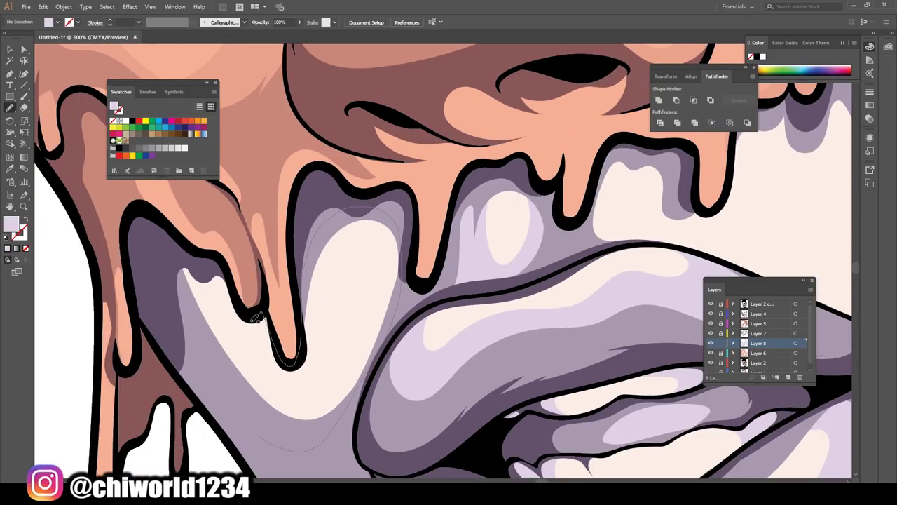
scroll(381, 456, down, 6)
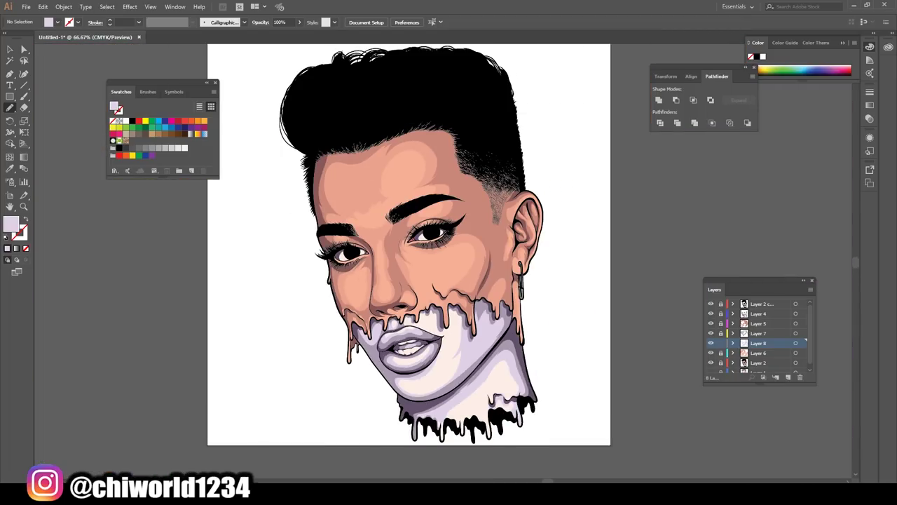
On a new layer above Layer 4, shade the neck under the chin and below the ear in very dark purple
key(ctrl+l)
scroll(554, 370, down, 3)
key(ctrl+equal)
double_click(11, 224)
click(235, 36)
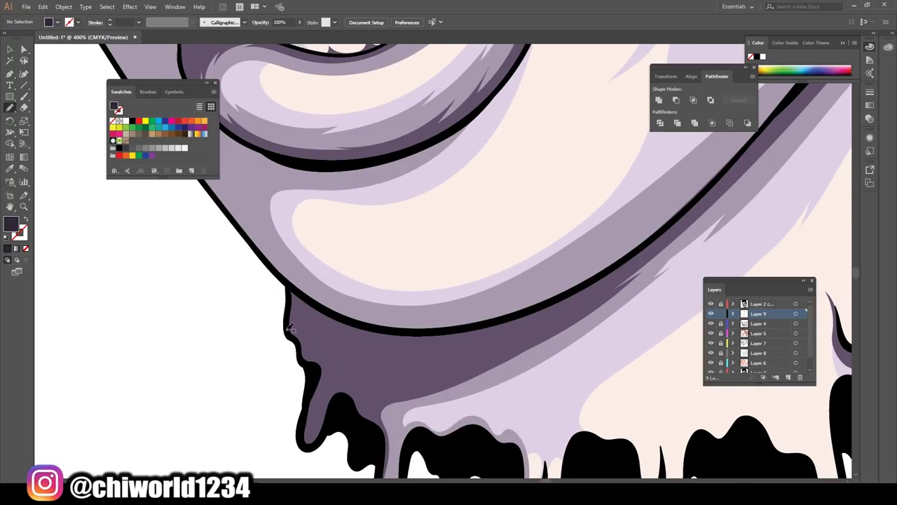
scroll(316, 301, down, 6)
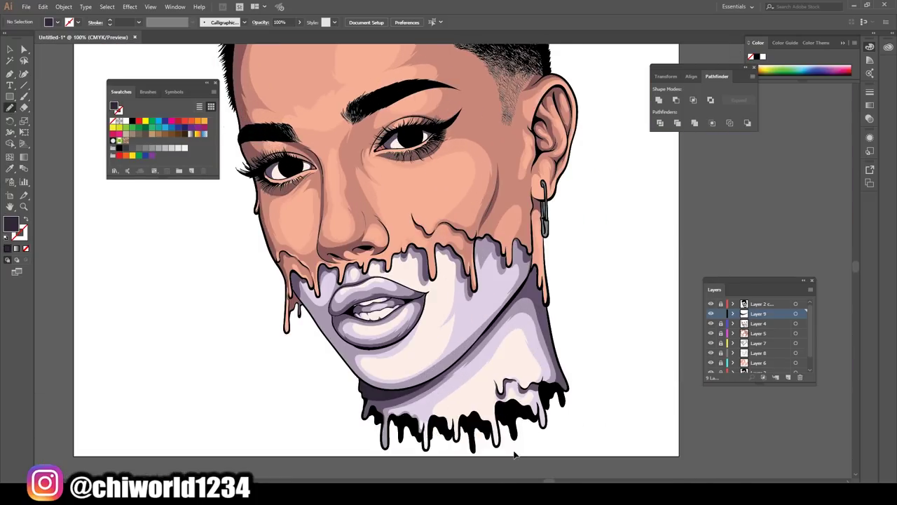
scroll(571, 291, up, 10)
scroll(576, 278, down, 6)
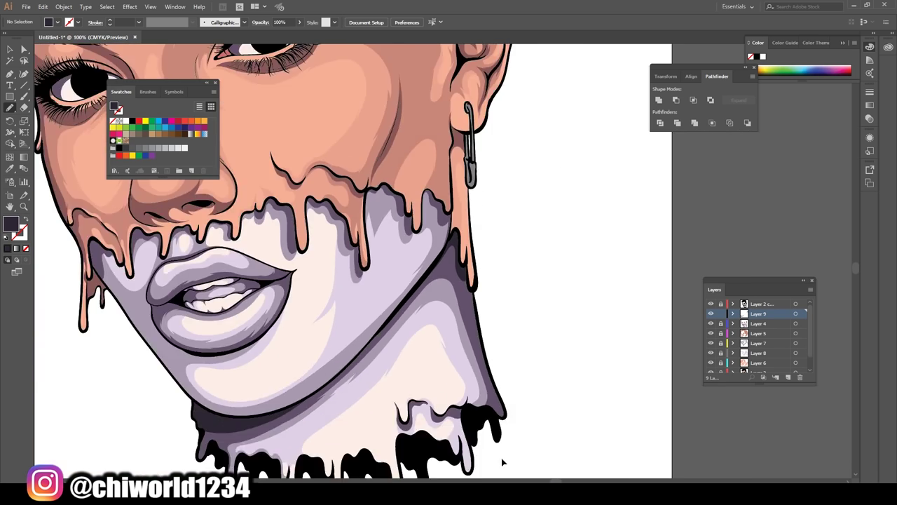
Add very dark purple shadows at the far corner of the lower lip and under the far cheek's outer drip
scroll(395, 426, up, 8)
mouse_move(361, 401)
mouse_down()
mouse_move(396, 321)
mouse_move(386, 414)
mouse_up()
scroll(386, 415, down, 6)
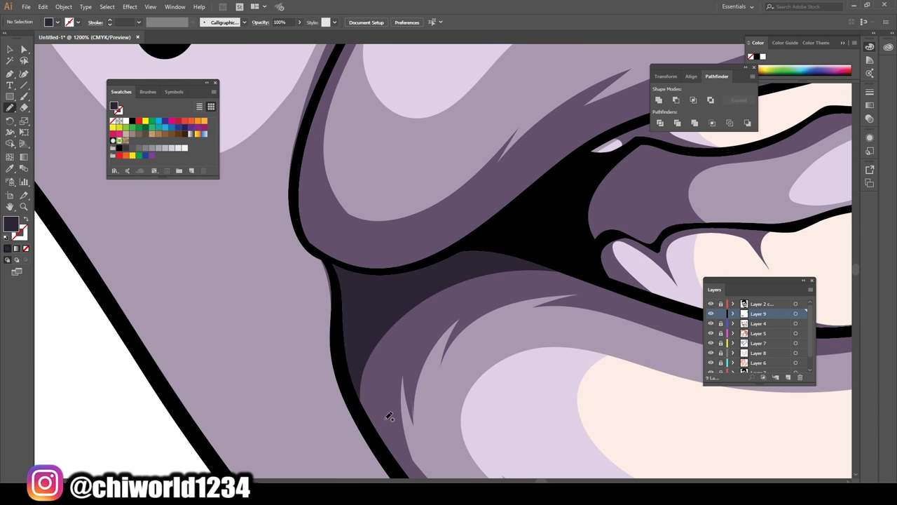
scroll(360, 414, up, 8)
drag(351, 382, 352, 183)
scroll(352, 184, down, 6)
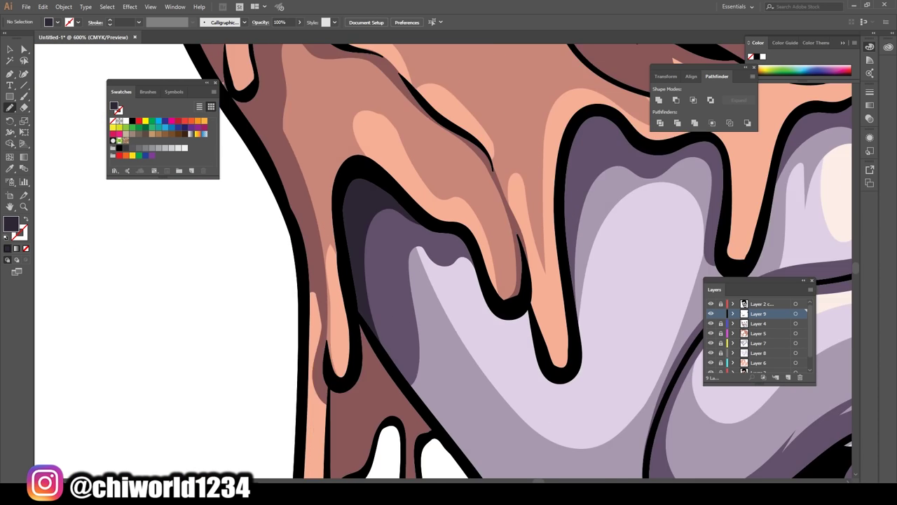
Darken the ends of the tongue inside the mouth with very dark purple
scroll(410, 183, up, 8)
drag(232, 363, 266, 297)
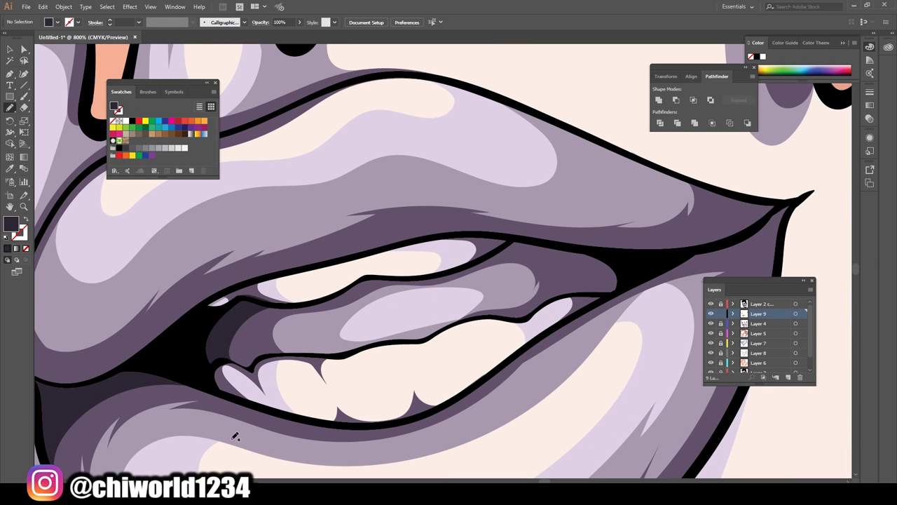
mouse_move(503, 250)
mouse_down()
mouse_move(533, 247)
mouse_move(512, 241)
mouse_up()
scroll(513, 241, down, 6)
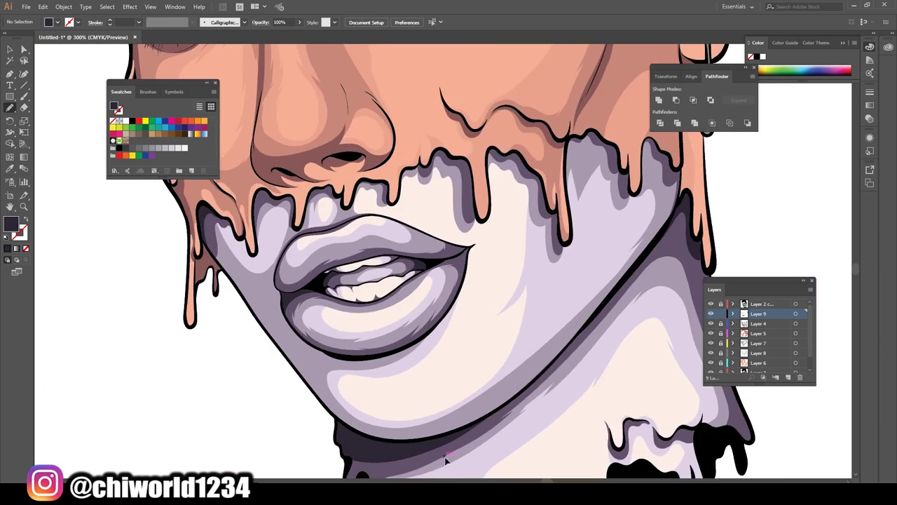
Draw the remaining very dark purple accents in the deepest shadows of the pale lower face and neck
scroll(532, 316, up, 8)
drag(553, 347, 419, 265)
drag(474, 148, 474, 150)
scroll(474, 150, down, 6)
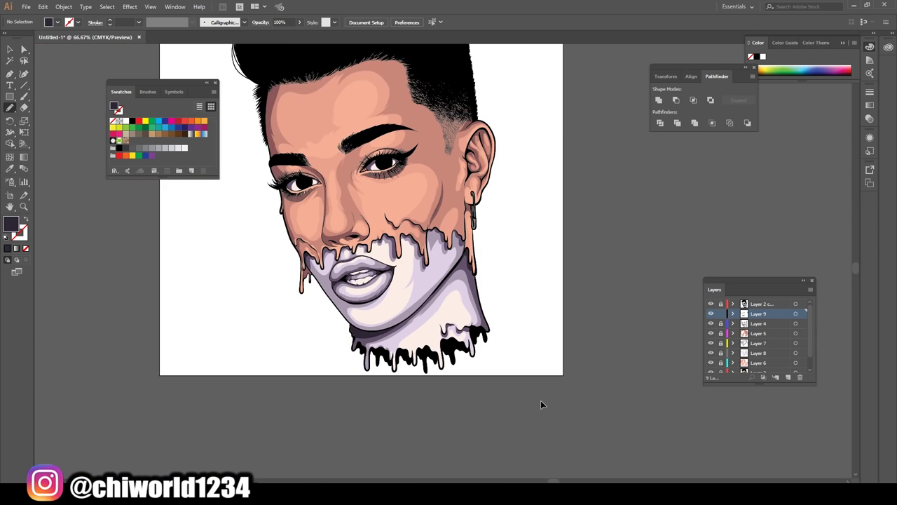
scroll(540, 400, up, 7)
drag(526, 219, 496, 194)
drag(524, 227, 526, 229)
scroll(525, 229, down, 6)
Recolour the very dark shadow shapes to a richer dark purple
key(v)
scroll(596, 400, up, 3)
click(42, 6)
mouse_move(140, 171)
click(281, 190)
click(87, 83)
click(101, 157)
scroll(651, 336, down, 2)
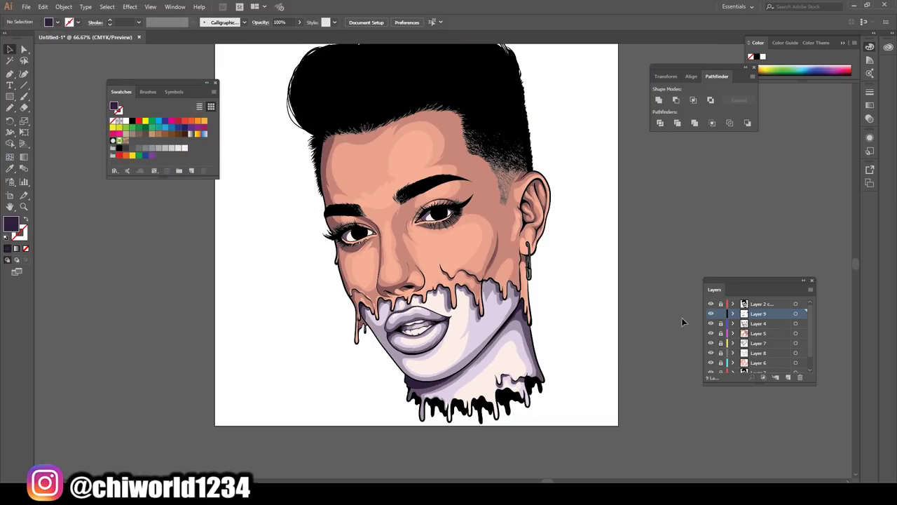
Create a new layer between Layer 6 and Layer 2 and set the fill to pale pink
scroll(630, 309, up, 1)
drag(773, 318, 768, 349)
scroll(436, 262, up, 3)
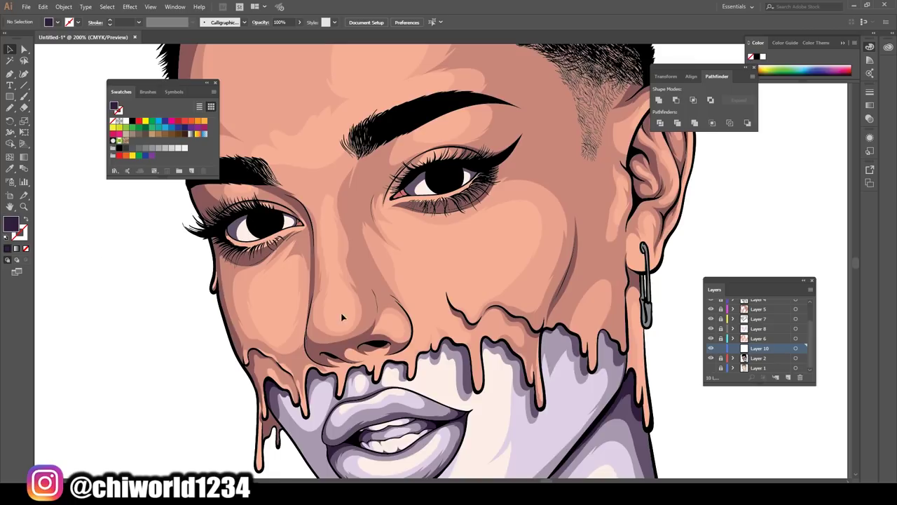
double_click(11, 223)
click(223, 34)
scroll(441, 295, up, 1)
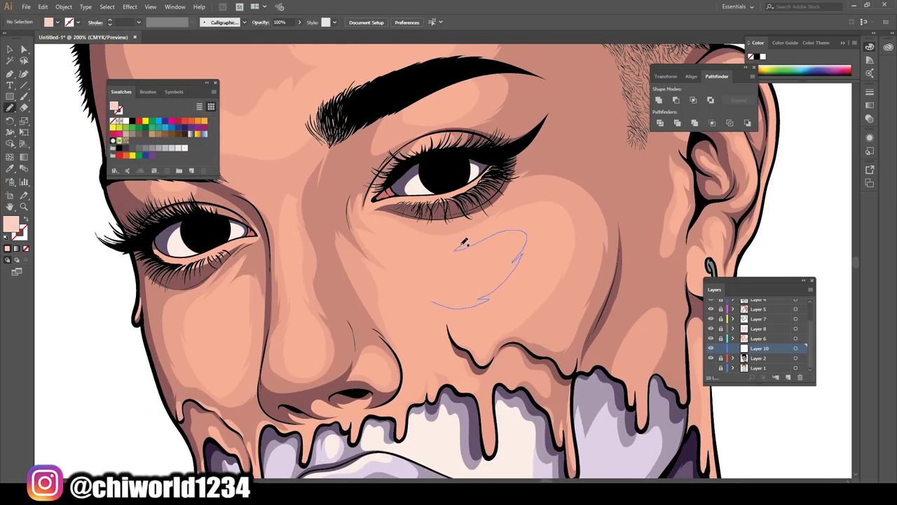
Draw jagged pale pink highlights on the near cheek, along the nose bridge and on the nose tip
drag(468, 241, 457, 247)
scroll(449, 267, down, 1)
scroll(379, 330, up, 1)
mouse_move(378, 334)
mouse_down()
mouse_move(362, 218)
mouse_move(365, 316)
mouse_up()
scroll(365, 317, down, 1)
scroll(342, 306, up, 1)
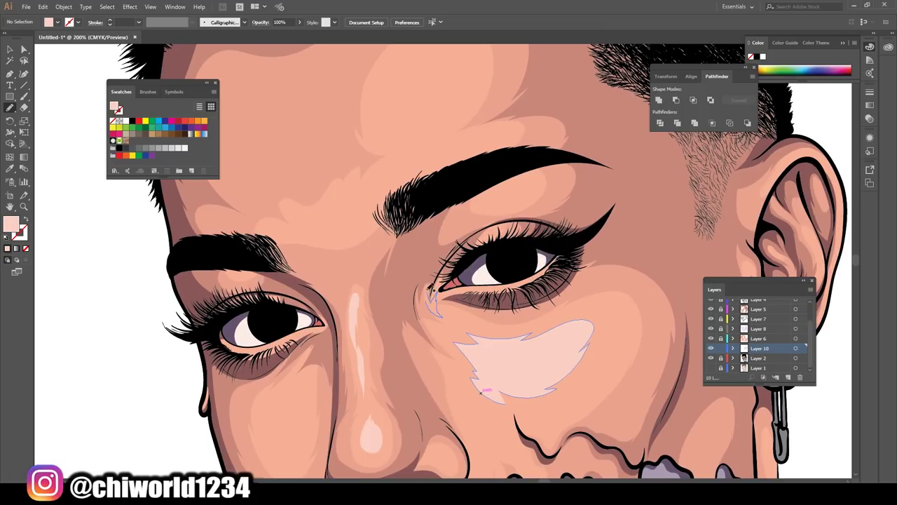
Add pale pink highlights at the near eye's inner corner, on its eyelid, above the brow and on the forehead
drag(489, 196, 488, 196)
scroll(488, 196, down, 1)
scroll(443, 224, up, 1)
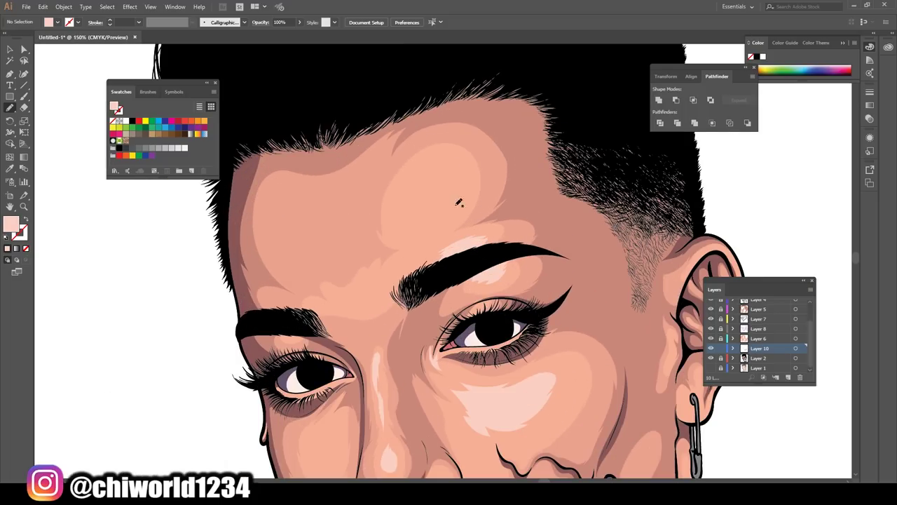
drag(429, 233, 429, 235)
scroll(429, 235, down, 1)
scroll(564, 351, up, 1)
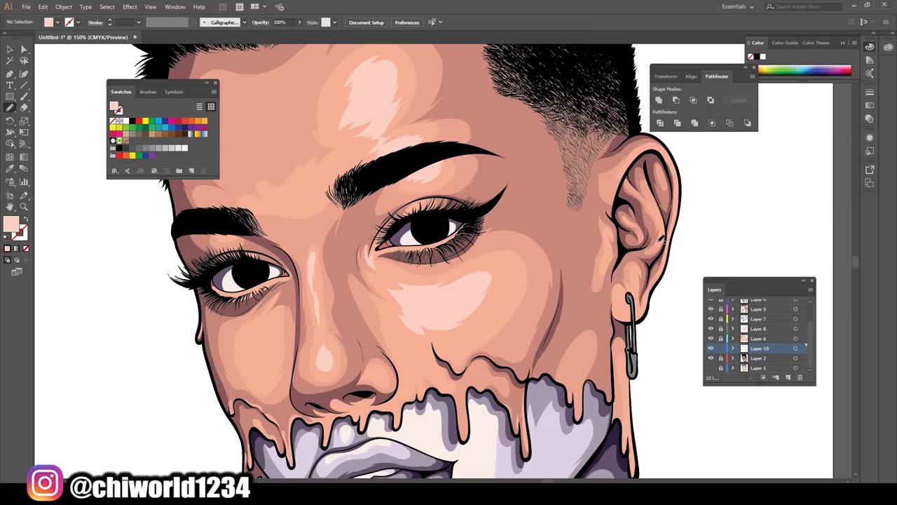
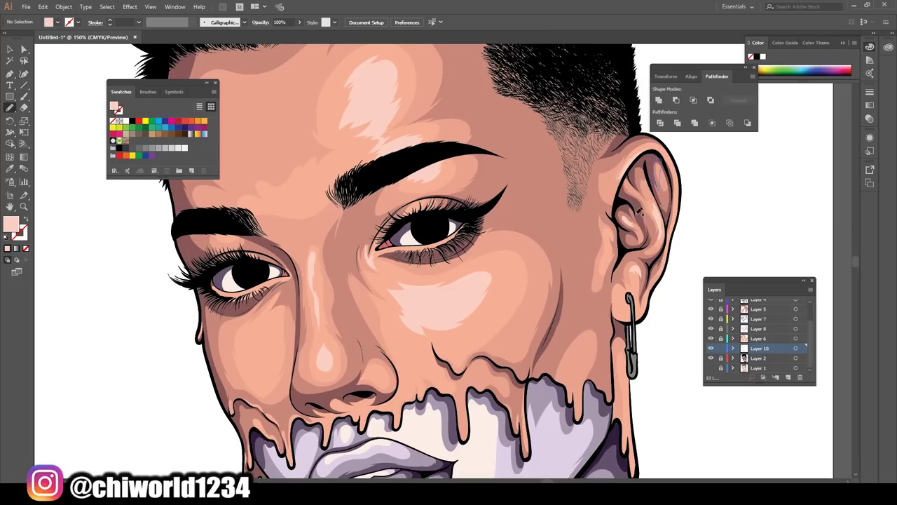
Add highlight shapes inside the ear, and recolour all of the layer's pale highlights to a slightly deeper pink
drag(652, 172, 652, 173)
scroll(652, 173, down, 1)
scroll(448, 267, up, 1)
key(v)
key(ctrl+a)
double_click(10, 223)
click(237, 35)
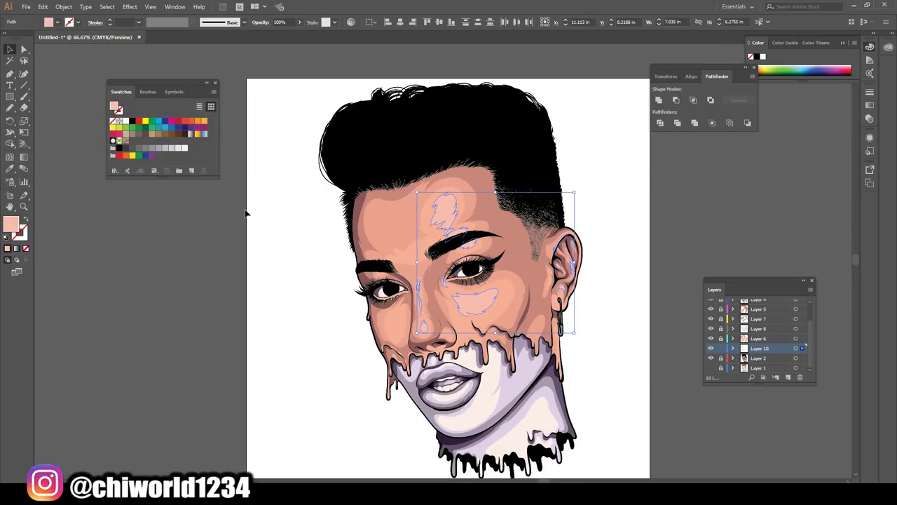
click(605, 321)
Create a new layer above Layer 10 and draw smaller, lighter pink highlights within those on the near cheek, brow area, forehead and nose
scroll(605, 320, up, 1)
key(ctrl+l)
scroll(614, 336, up, 1)
double_click(10, 223)
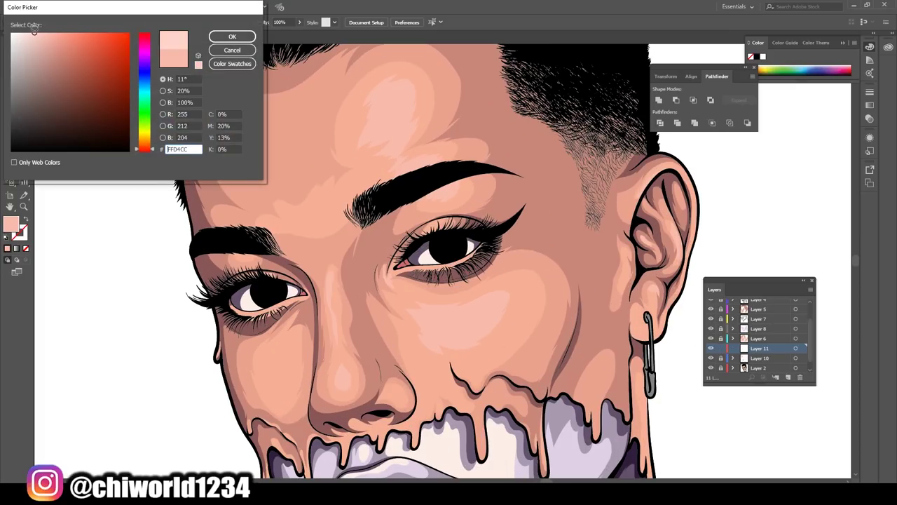
key(Return)
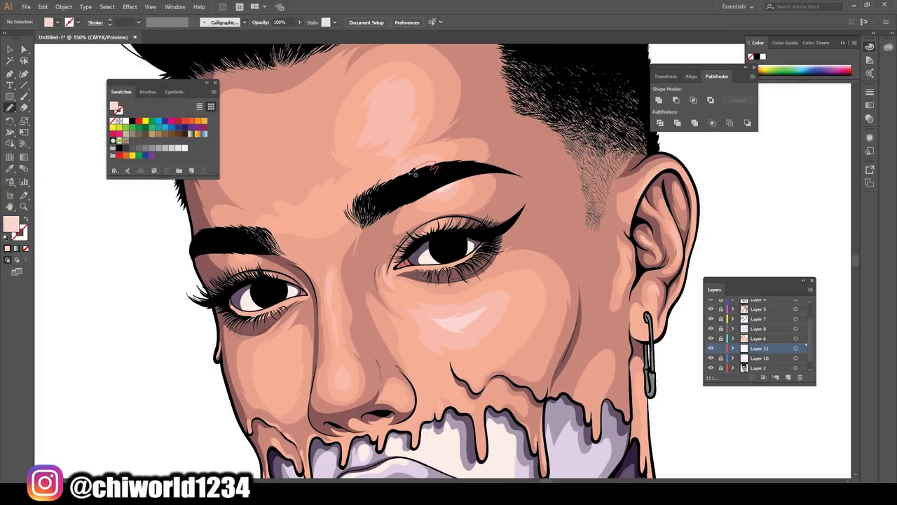
scroll(389, 131, down, 1)
scroll(316, 367, up, 1)
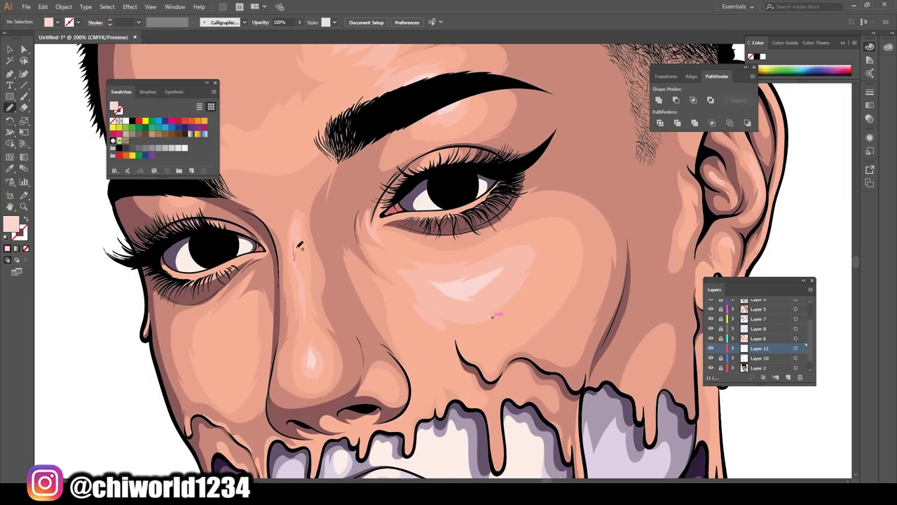
scroll(298, 258, down, 3)
scroll(398, 393, up, 1)
Add a new layer at the top of the stack and draw an ellipse about 0.60 × 0.53 in over the near iris
key(ctrl+l)
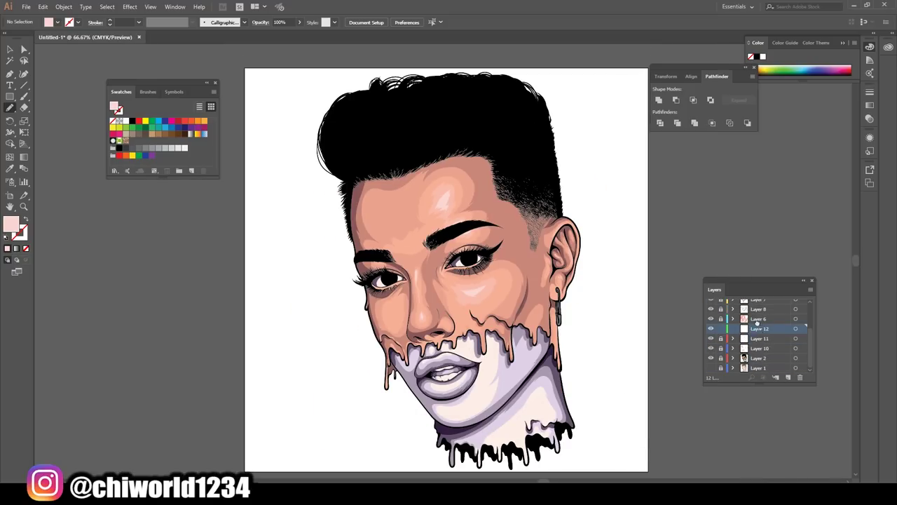
scroll(676, 342, down, 1)
scroll(612, 353, up, 7)
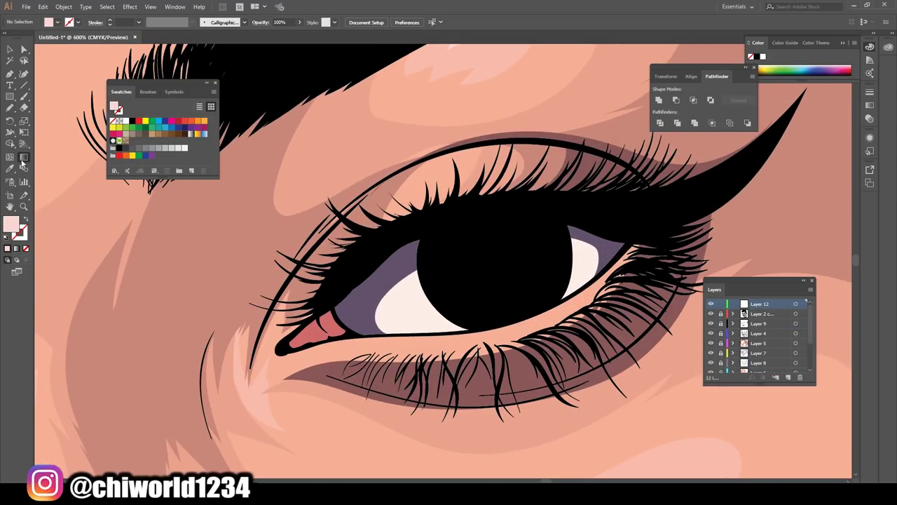
drag(461, 295, 556, 311)
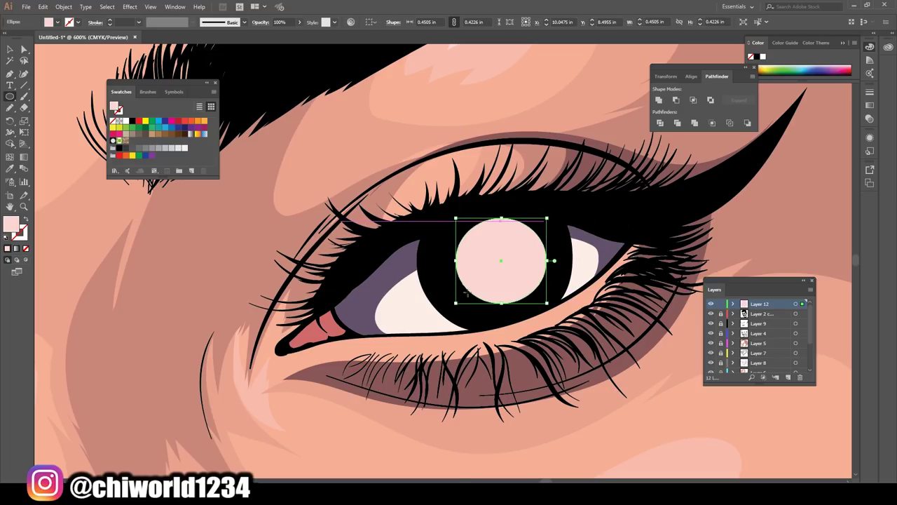
drag(440, 317, 435, 321)
Fill the near iris ellipse with the Super Soft Black Vignette radial gradient and adjust the colours of its stops to a soft dark glow
click(125, 121)
click(191, 134)
click(869, 105)
click(770, 105)
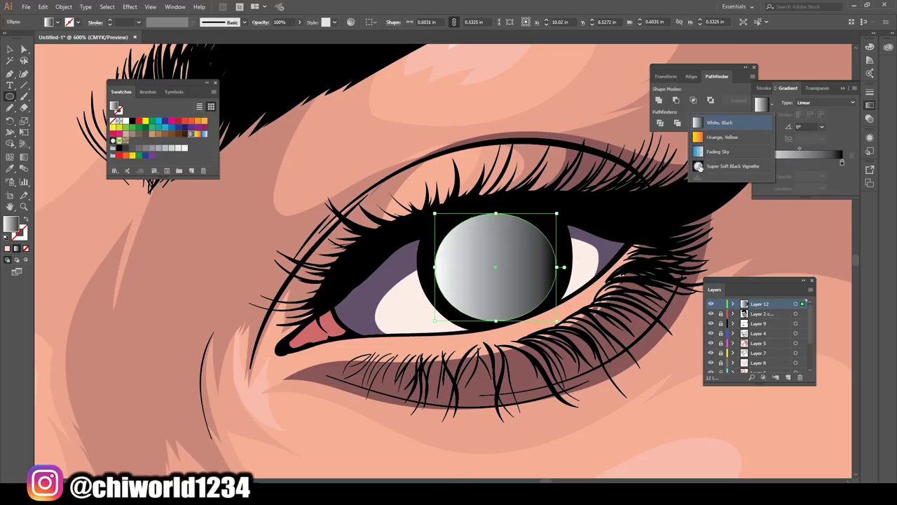
click(722, 133)
double_click(758, 162)
drag(777, 231, 765, 233)
key(Escape)
double_click(758, 162)
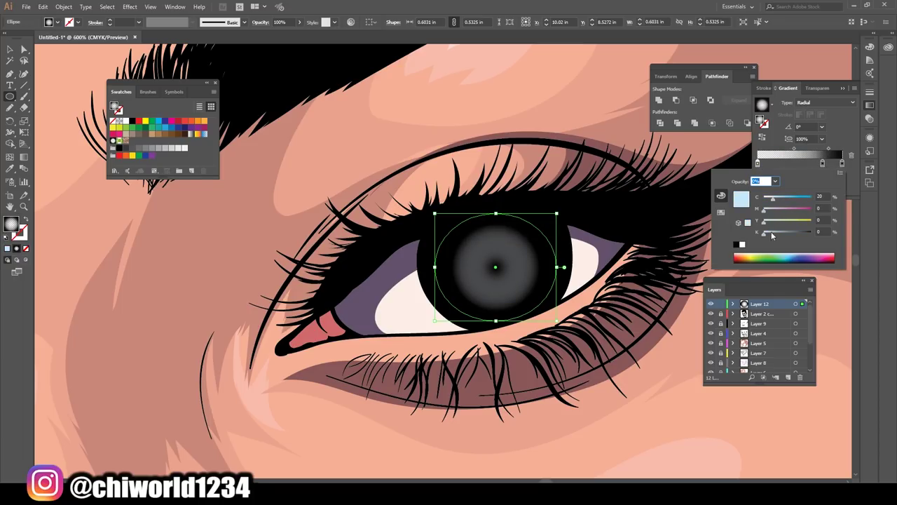
key(v)
click(596, 280)
Draw a matching gradient-filled ellipse about 0.56 × 0.46 in over the far eye's iris
key(ctrl+minus)
scroll(596, 281, left, 3)
key(l)
drag(269, 352, 263, 350)
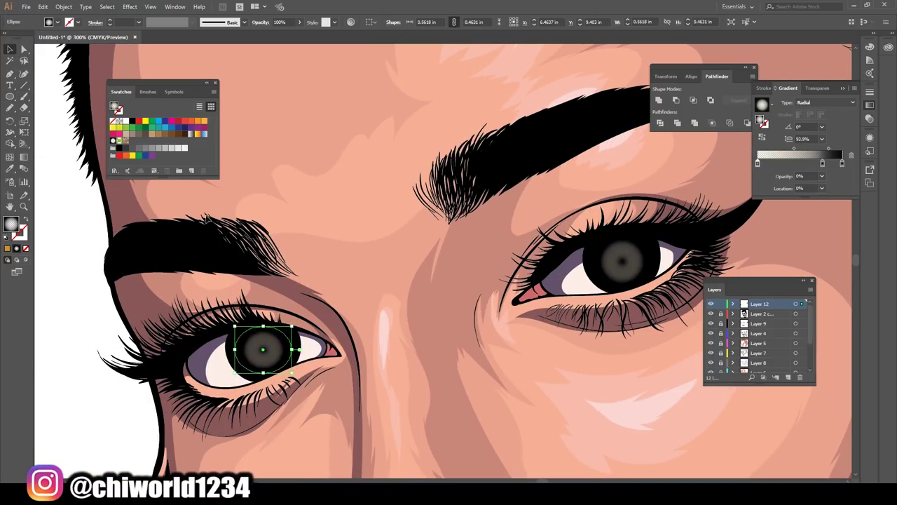
key(v)
key(ctrl+minus)
key(ctrl+minus)
click(133, 290)
Create a new layer directly below Layer 12 and set the fill to light yellow-green
scroll(133, 290, right, 2)
click(788, 377)
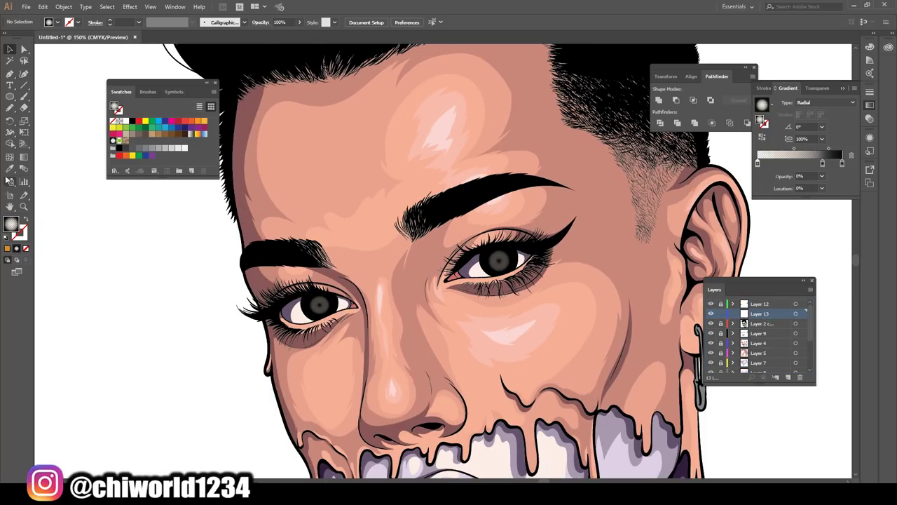
double_click(11, 223)
drag(150, 148, 153, 130)
click(232, 36)
key(n)
scroll(584, 206, up, 2)
scroll(415, 372, up, 2)
mouse_move(363, 288)
mouse_down()
mouse_move(445, 215)
mouse_move(361, 283)
mouse_up()
scroll(448, 259, down, 4)
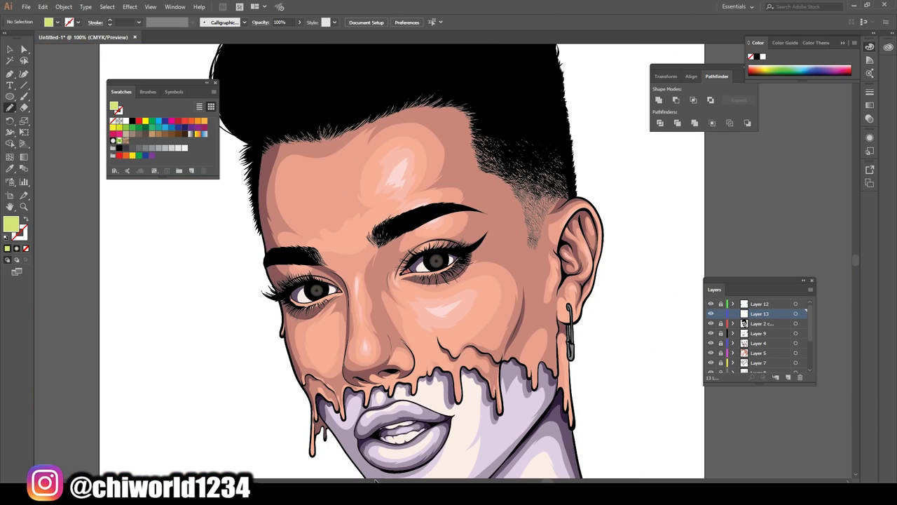
key(ctrl+z)
scroll(332, 430, up, 4)
key(ctrl+shift+z)
key(ctrl+z)
Draw jagged-edged yellow-green iris shapes with the Pencil tool in both eyes
mouse_move(426, 314)
mouse_down()
mouse_move(401, 301)
mouse_move(428, 315)
mouse_up()
scroll(435, 315, down, 4)
scroll(351, 250, up, 4)
drag(420, 360, 386, 339)
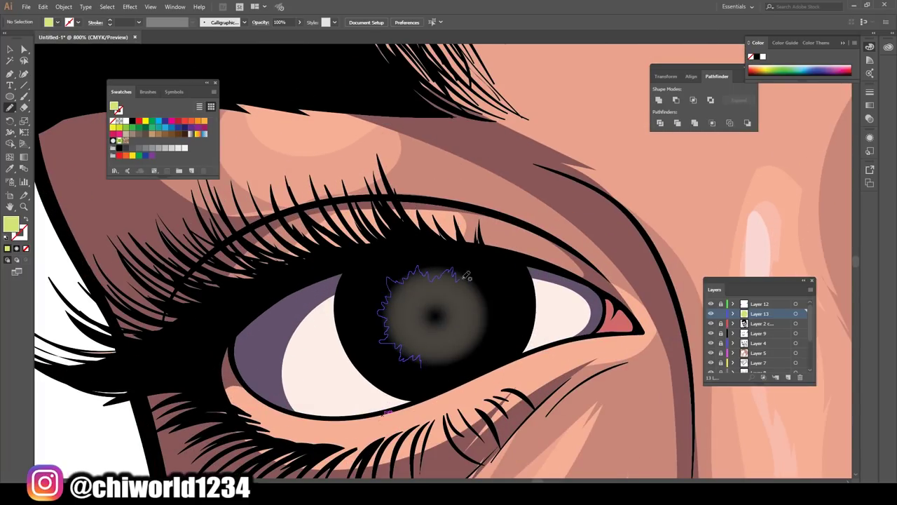
drag(429, 361, 431, 359)
scroll(435, 315, down, 4)
scroll(420, 280, up, 1)
Select the iris shapes of both eyes and recolour them to a dark golden brown
key(v)
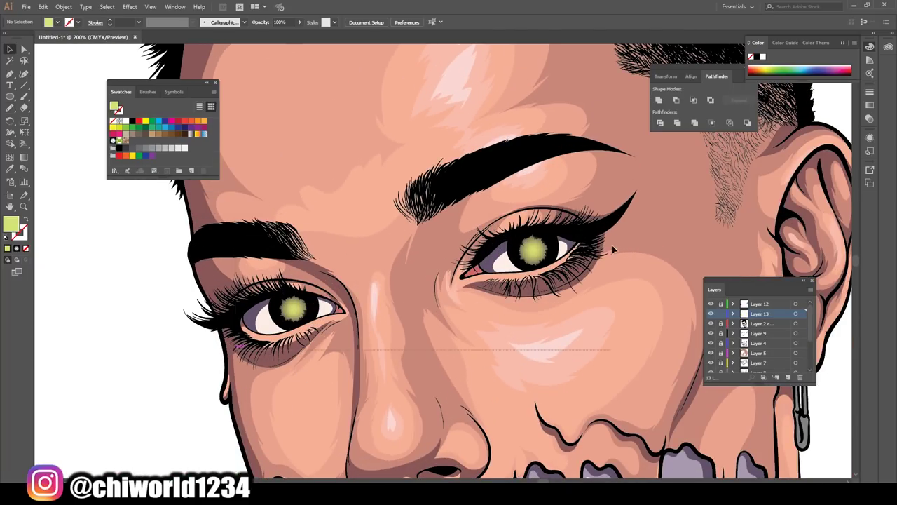
shift+click(532, 251)
double_click(11, 223)
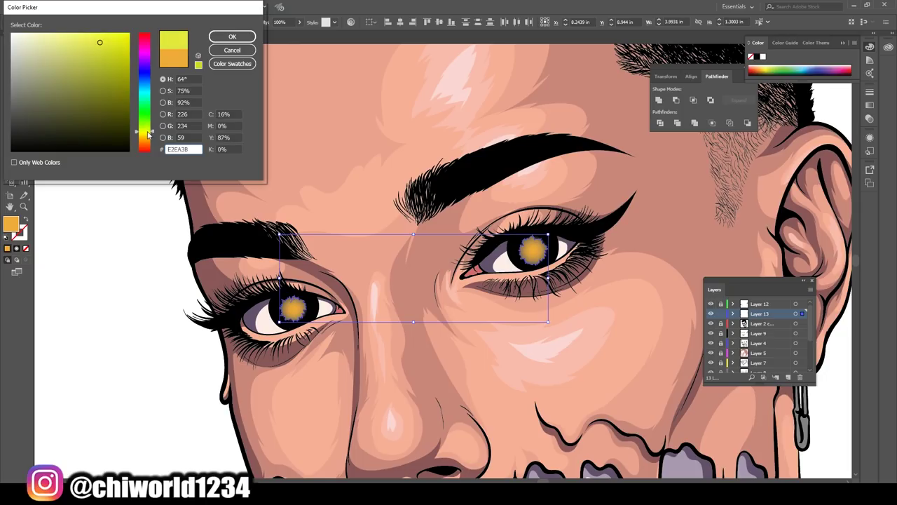
click(99, 42)
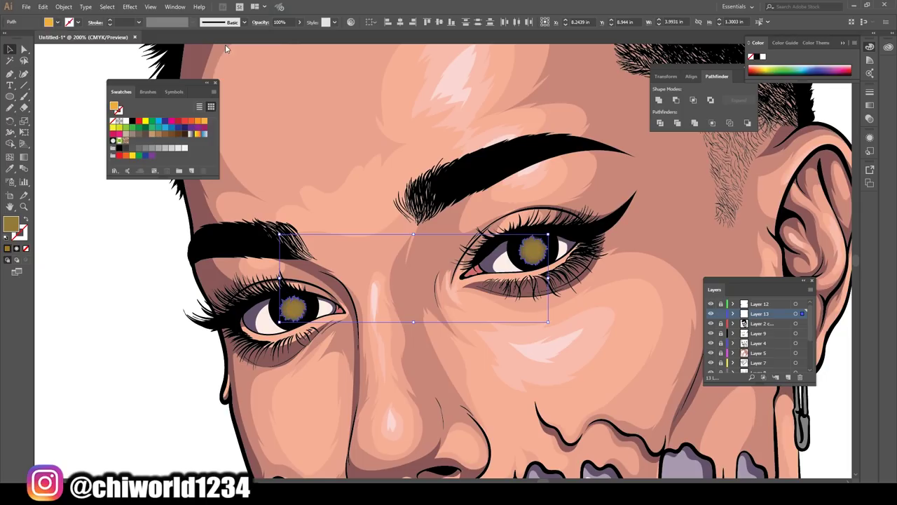
scroll(582, 302, down, 4)
scroll(583, 302, up, 4)
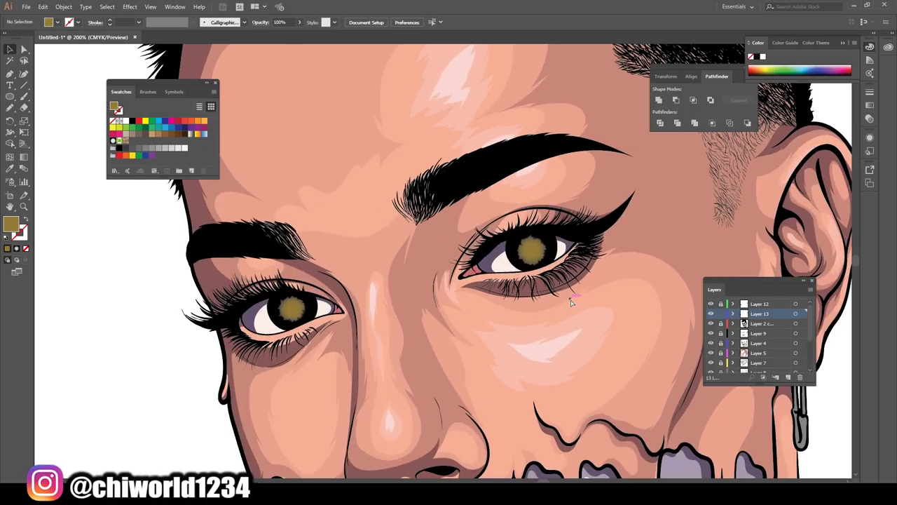
Place a new Layer 14 at the top of the stack and draw black pupils in the centres of both irises
scroll(414, 270, up, 2)
drag(759, 313, 759, 301)
click(10, 108)
key(ctrl+minus)
key(ctrl+minus)
key(ctrl+minus)
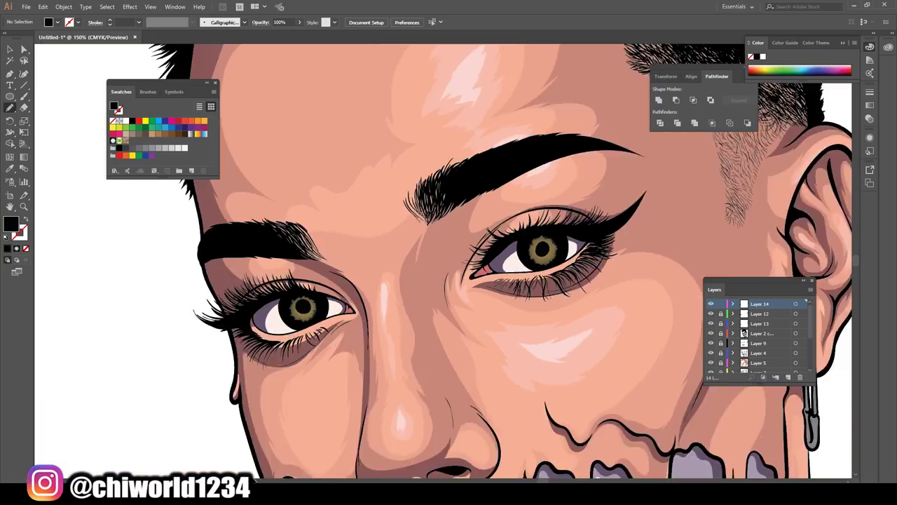
Set the fill to dark brown and draw a jagged texture shape along the nose side of the near iris
click(173, 135)
key(ctrl+plus)
key(ctrl+plus)
key(ctrl+plus)
key(ctrl+plus)
key(ctrl+plus)
key(ctrl+plus)
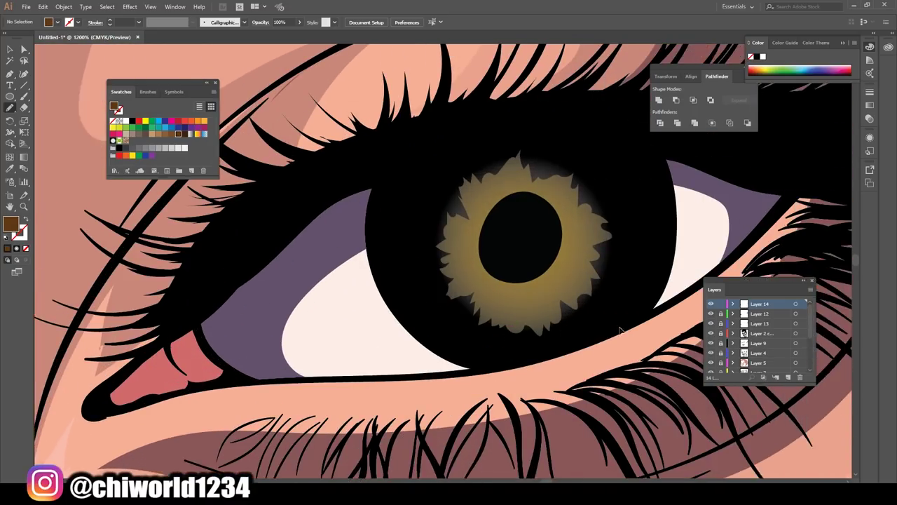
drag(448, 389, 410, 354)
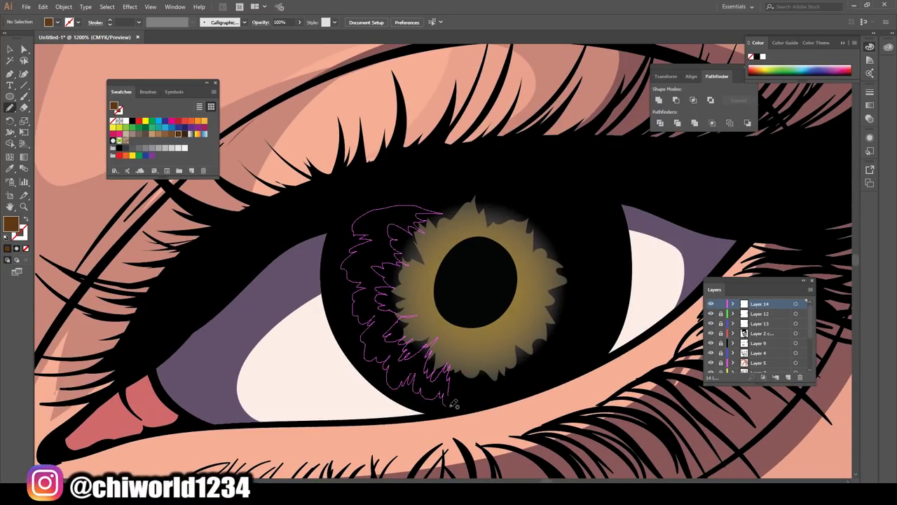
drag(448, 397, 447, 397)
Draw a jagged dark brown texture shape along the ear side of the near iris
key(ctrl+minus)
key(ctrl+minus)
key(ctrl+minus)
key(ctrl+minus)
key(ctrl+minus)
key(ctrl+minus)
key(ctrl+plus)
key(ctrl+plus)
key(ctrl+plus)
key(ctrl+plus)
key(ctrl+plus)
key(ctrl+plus)
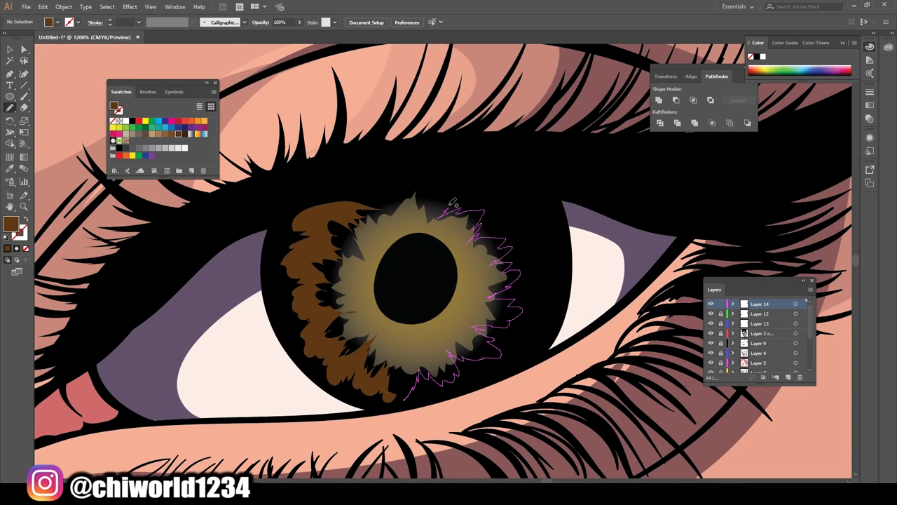
drag(452, 392, 424, 336)
Draw a spiky dark brown burst around the near eye's pupil
key(ctrl+minus)
key(ctrl+minus)
key(ctrl+minus)
key(ctrl+minus)
key(ctrl+minus)
key(ctrl+minus)
key(ctrl+plus)
key(ctrl+plus)
key(ctrl+plus)
key(ctrl+plus)
key(ctrl+plus)
key(ctrl+plus)
key(ctrl+plus)
mouse_move(445, 328)
mouse_down()
mouse_move(492, 293)
mouse_move(468, 241)
mouse_move(405, 223)
mouse_move(361, 278)
mouse_move(382, 354)
mouse_move(459, 363)
mouse_up()
Draw a spiky dark brown burst around the far eye's pupil
key(ctrl+minus)
key(ctrl+minus)
key(ctrl+minus)
key(ctrl+minus)
key(ctrl+minus)
key(ctrl+minus)
key(ctrl+minus)
key(ctrl+plus)
key(ctrl+plus)
key(ctrl+plus)
key(ctrl+plus)
key(ctrl+plus)
key(ctrl+plus)
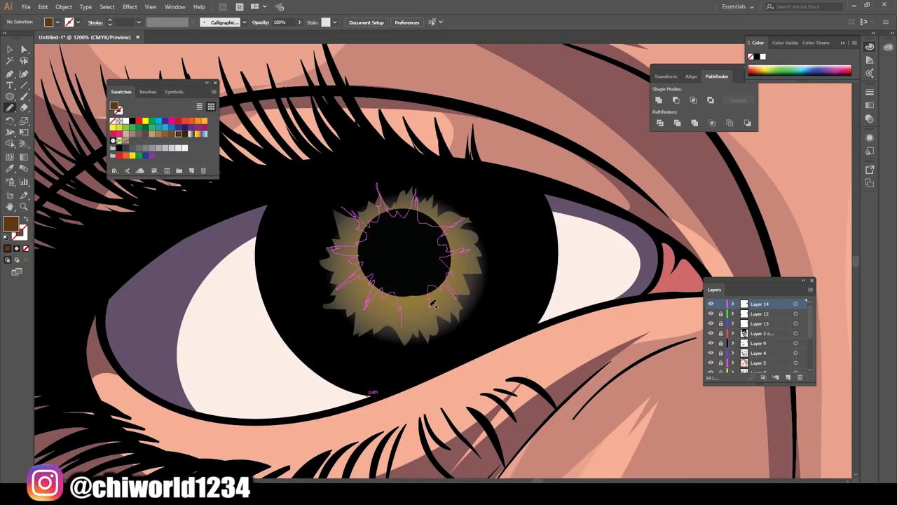
drag(433, 302, 433, 303)
Draw jagged dark brown texture shapes around the outer ring of the far iris
mouse_move(375, 377)
mouse_down()
mouse_move(376, 356)
mouse_move(325, 357)
mouse_up()
drag(382, 376, 405, 324)
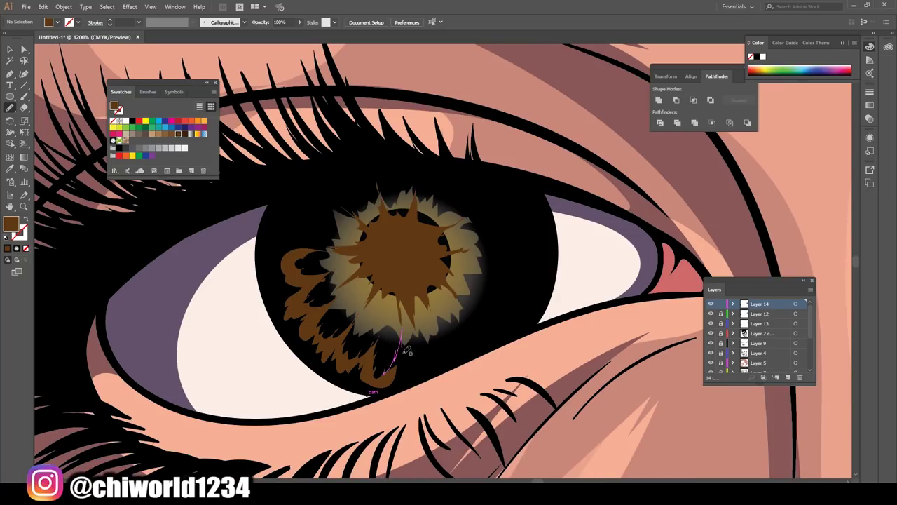
drag(494, 324, 495, 325)
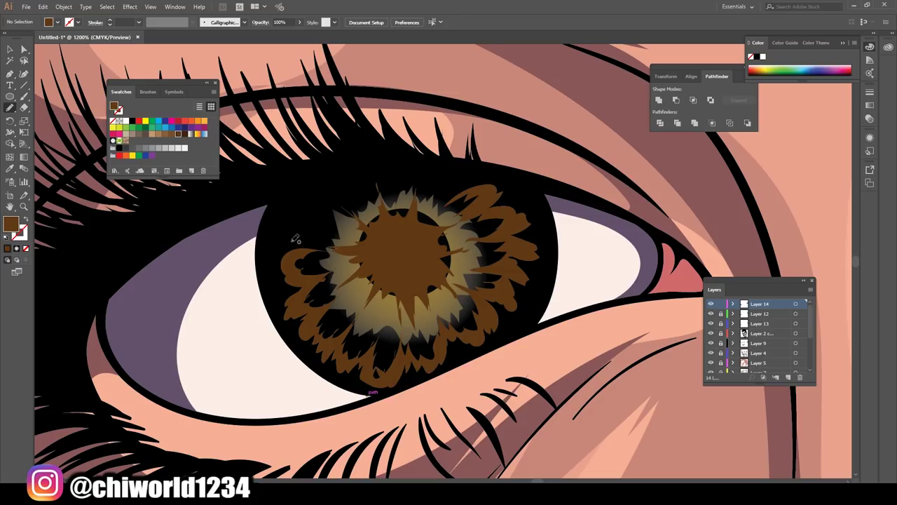
drag(367, 180, 367, 180)
Group all the brown iris shapes and try the Orange, Yellow gradient as their fill
key(ctrl+0)
key(ctrl+plus)
key(ctrl+plus)
key(ctrl+plus)
key(ctrl+a)
scroll(245, 288, up, 2)
click(64, 6)
click(170, 116)
click(197, 134)
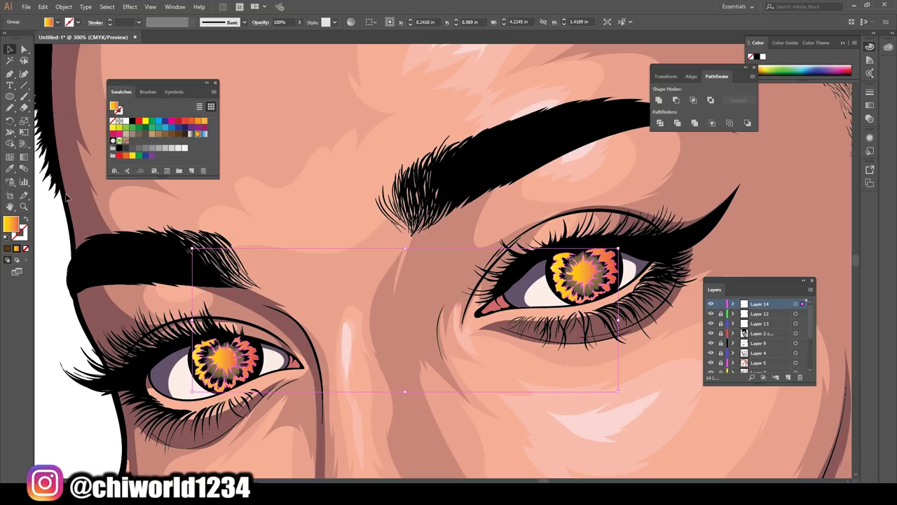
Try recolouring the stops of the iris gradient to orange-brown and dark brown tones
click(870, 105)
double_click(782, 163)
mouse_move(790, 232)
mouse_down()
mouse_move(783, 237)
mouse_move(806, 209)
mouse_move(786, 237)
mouse_up()
double_click(833, 163)
double_click(842, 162)
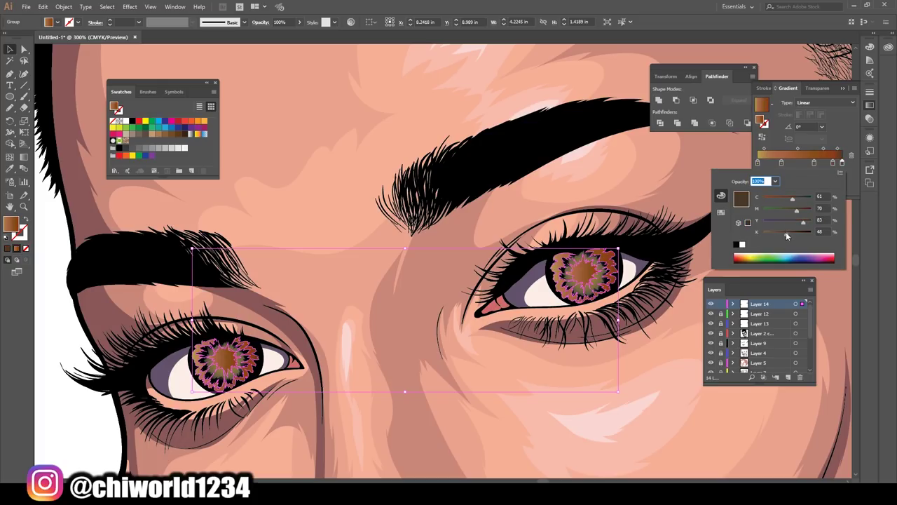
double_click(759, 163)
key(Escape)
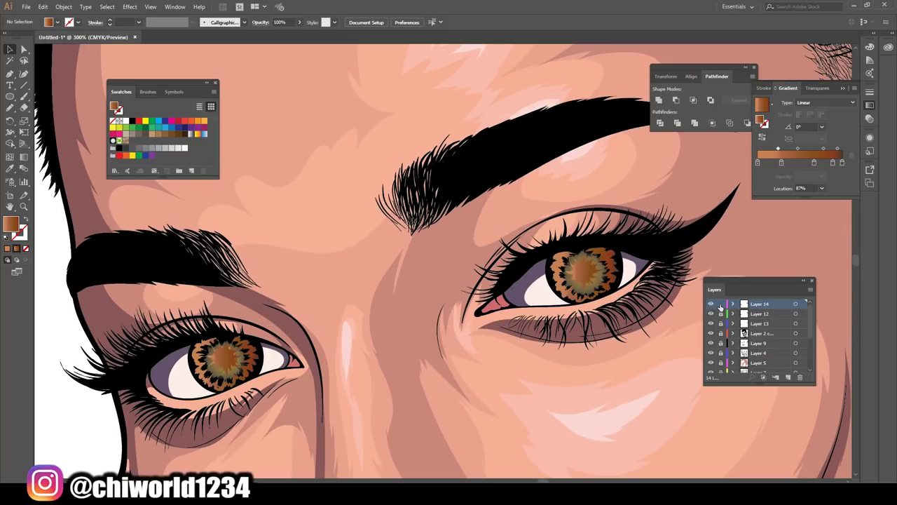
Try a black shape over the near iris, and return the iris shapes to their solid brown fill
double_click(11, 222)
key(Return)
drag(573, 275, 588, 265)
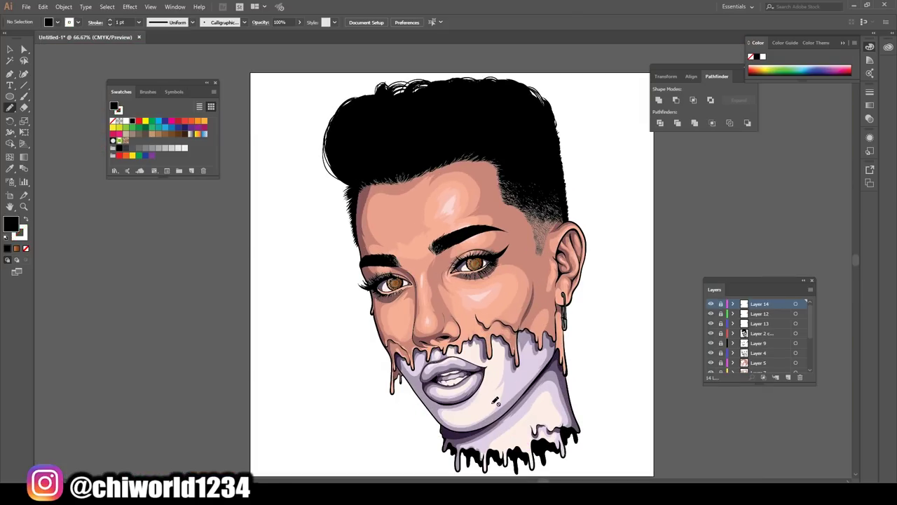
key(ctrl+shift+a)
scroll(493, 407, up, 3)
key(ctrl+1)
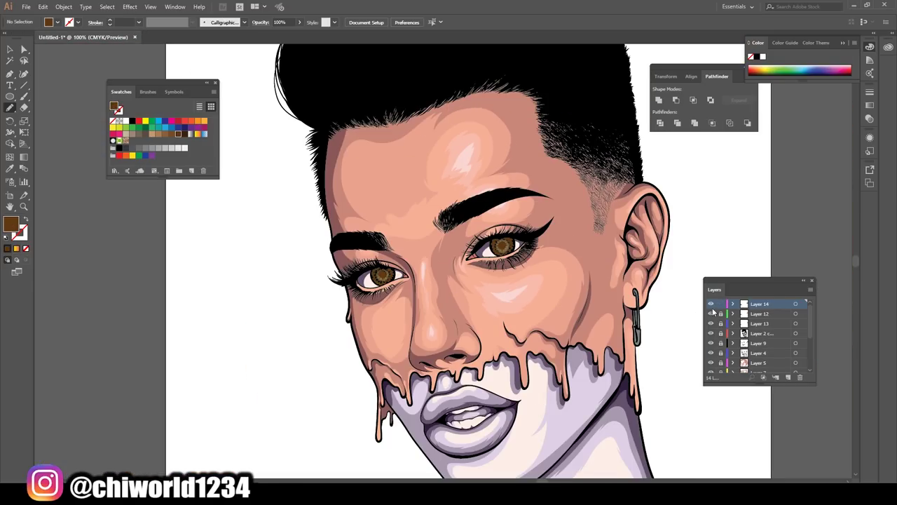
On a new Layer 15 at the top, draw black pupils and small white catchlights in both eyes
key(ctrl+plus)
key(ctrl+plus)
key(ctrl+plus)
double_click(10, 223)
click(67, 147)
click(234, 35)
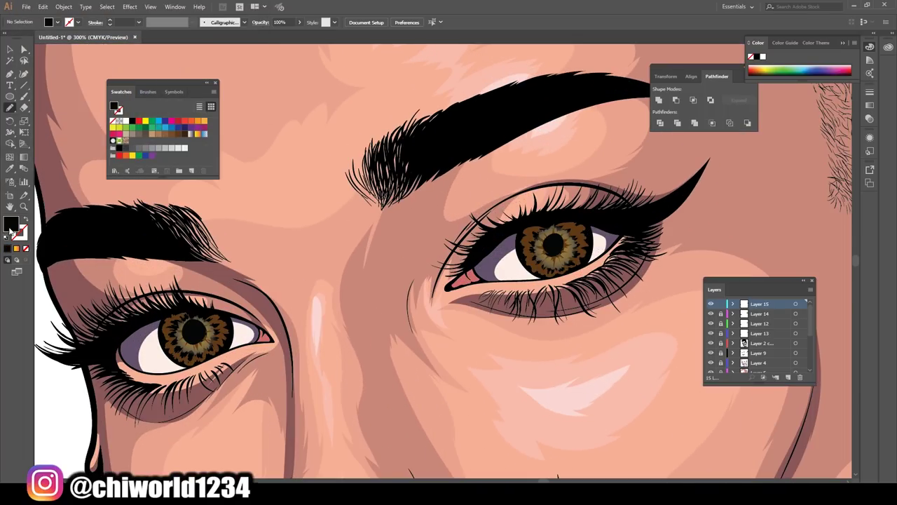
key(ctrl+minus)
key(ctrl+minus)
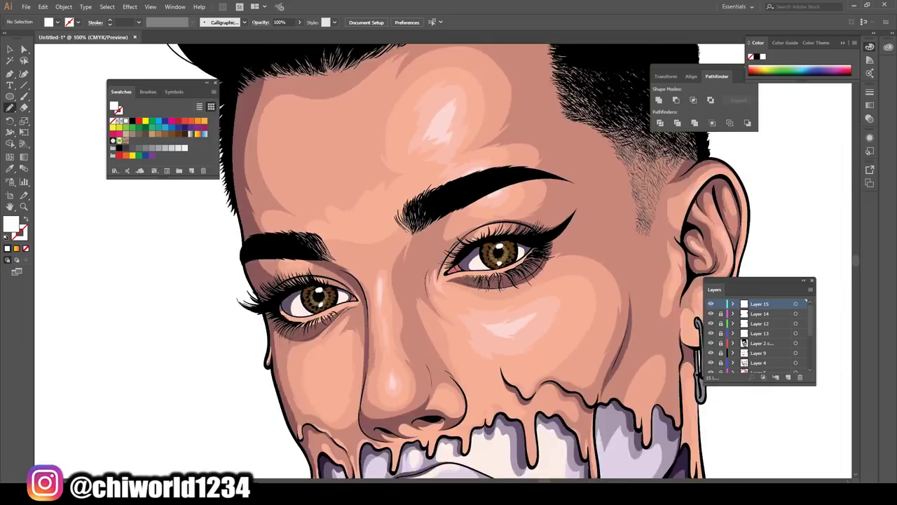
On a new Layer 16 below Layer 15, draw a closed blue gradient-filled shape over the left iris
click(787, 377)
key(ctrl+plus)
key(ctrl+plus)
key(ctrl+plus)
key(ctrl+plus)
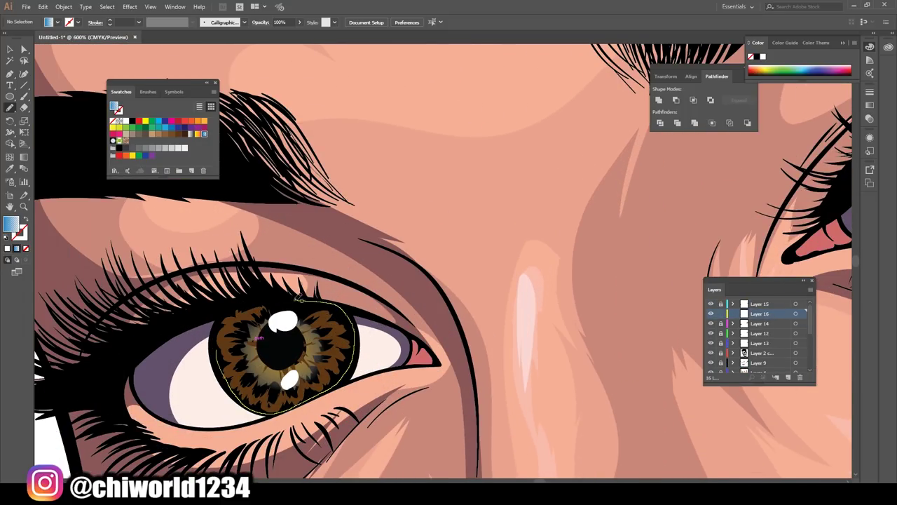
drag(300, 298, 298, 300)
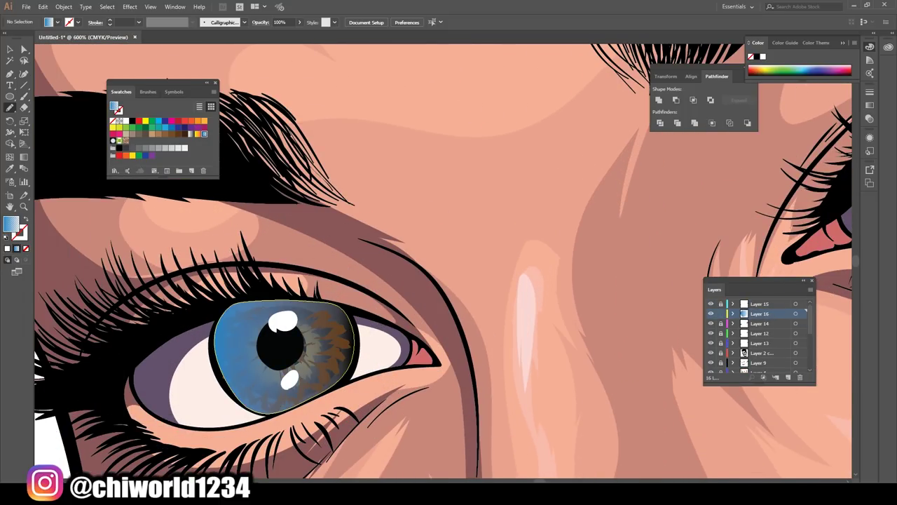
Recolour the left iris shape's linear gradient to orange-brown, fading to 0% opacity at location 50.27%
click(869, 105)
click(762, 104)
double_click(757, 163)
key(Escape)
key(v)
click(238, 350)
double_click(757, 163)
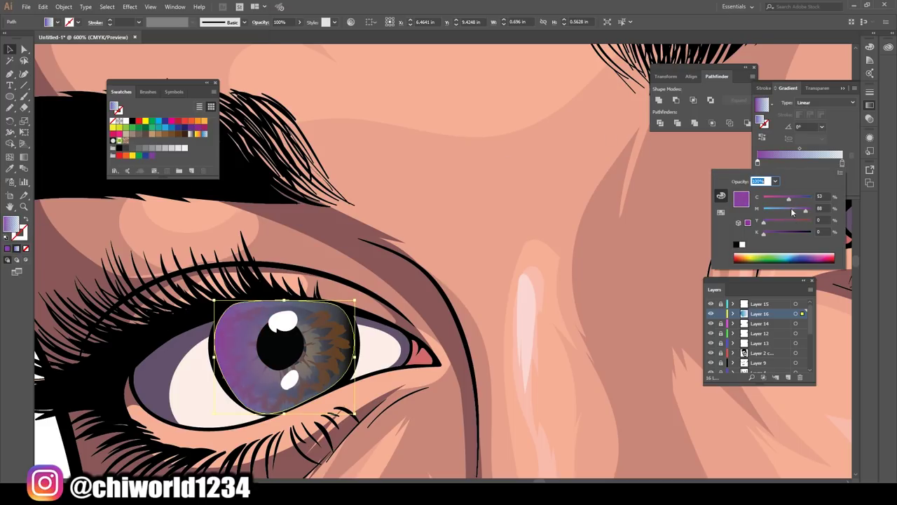
double_click(842, 162)
drag(843, 163, 800, 162)
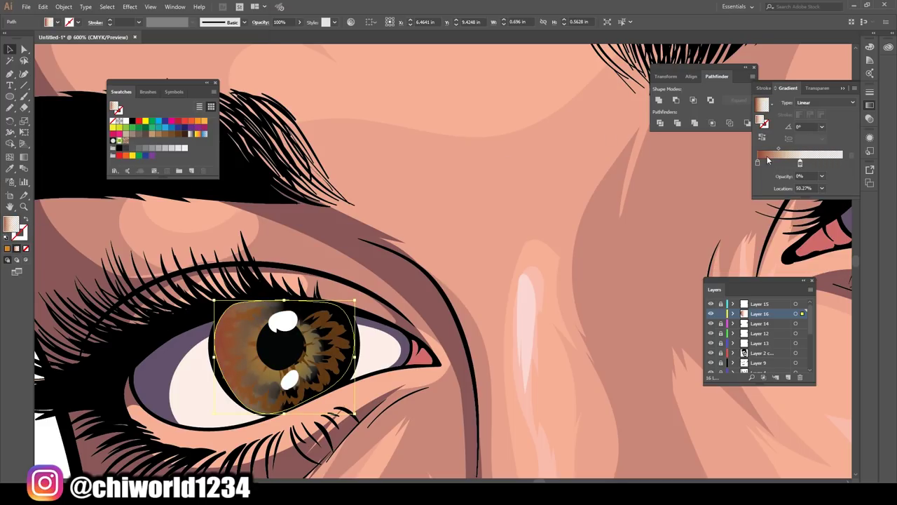
Darken the left iris gradient to deep brown at an angle of -78° and extend its transparent end stop to the full width
double_click(800, 162)
click(801, 126)
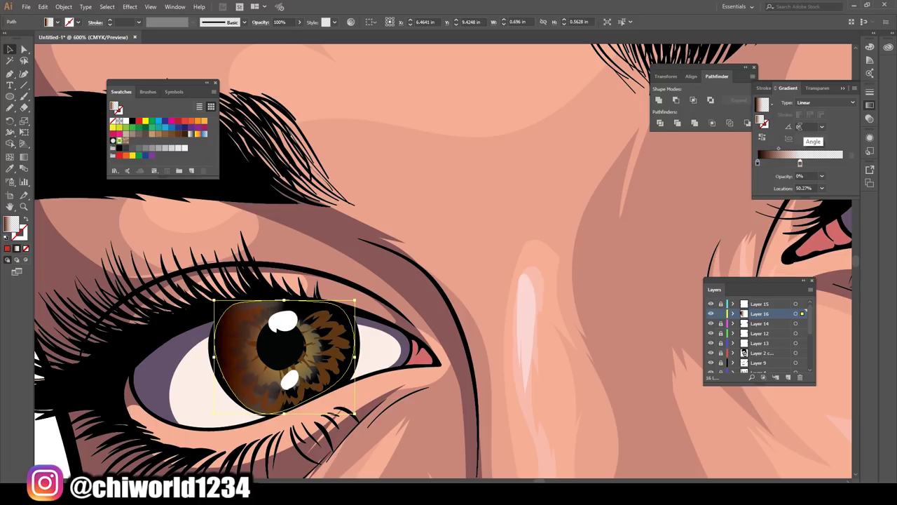
text(-78)
key(Return)
drag(799, 162, 841, 163)
double_click(825, 164)
key(Escape)
click(394, 225)
Draw the same dark brown gradient shading over the right iris, and change the gradient's starting colour to gold
key(n)
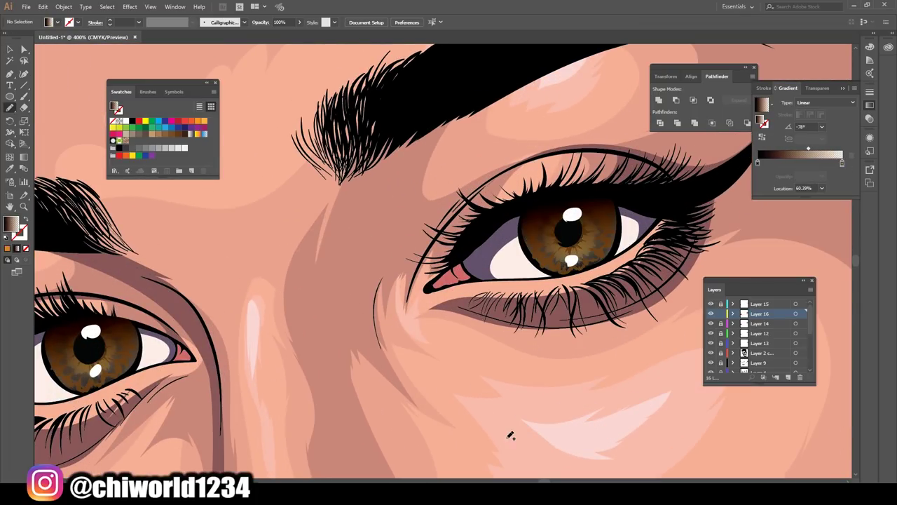
scroll(510, 435, down, 3)
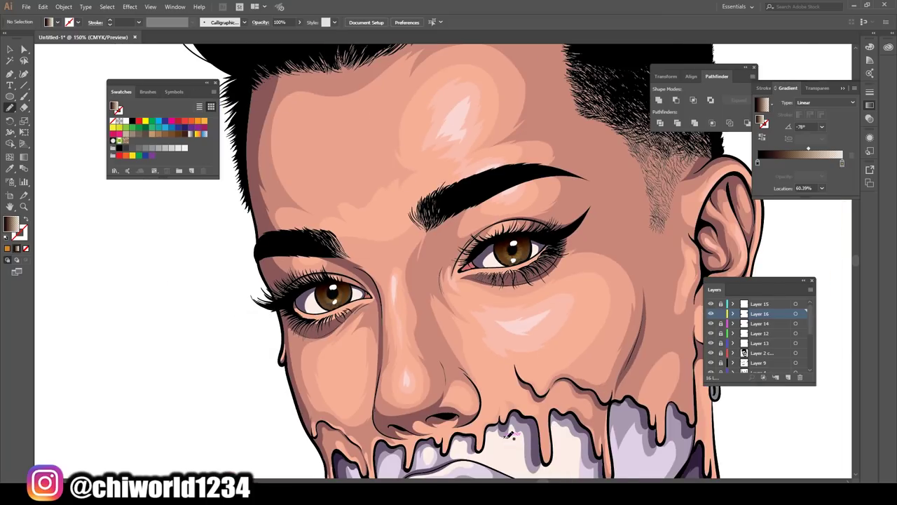
double_click(757, 162)
click(743, 203)
click(594, 238)
Draw fine gold gradient streaks radiating around the pupil of the right eye
scroll(530, 213, up, 4)
mouse_move(522, 410)
mouse_down()
mouse_move(502, 361)
mouse_move(505, 322)
mouse_up()
scroll(512, 339, down, 3)
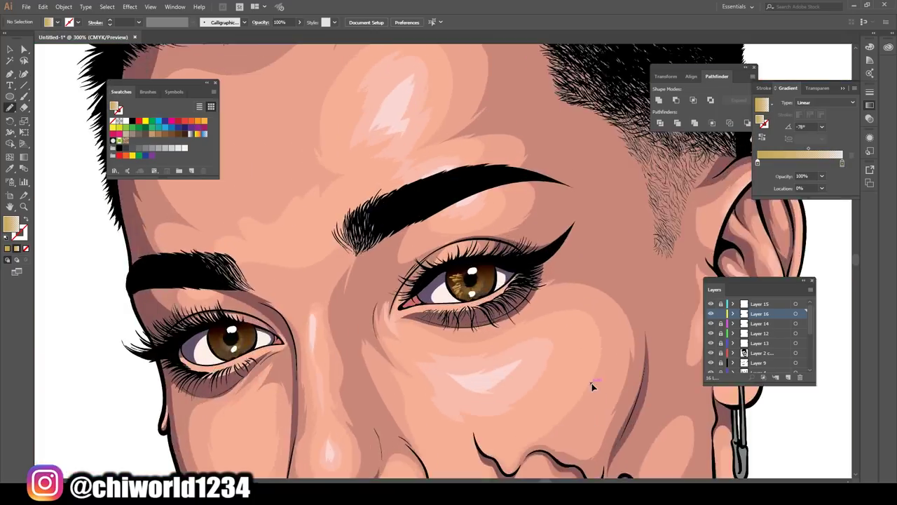
scroll(591, 383, up, 3)
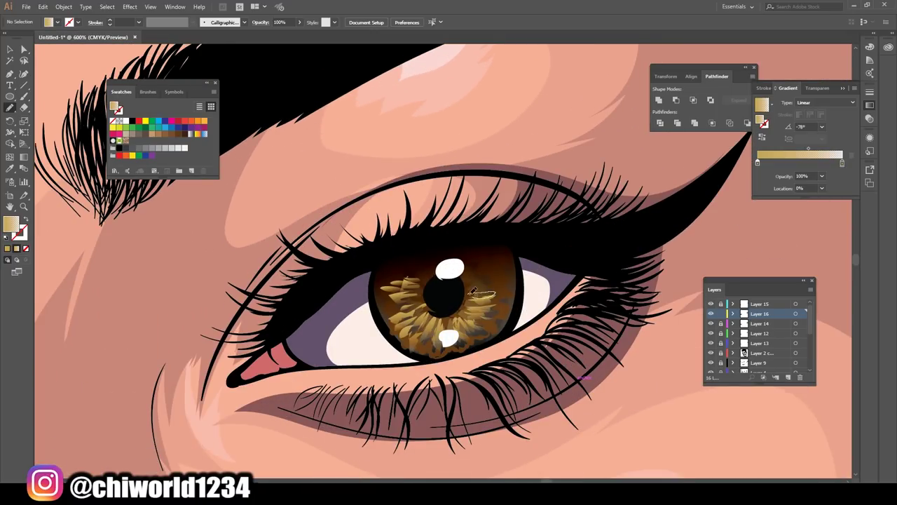
Draw matching gold gradient streaks radiating around the pupil of the left eye
scroll(404, 361, down, 3)
scroll(405, 361, up, 3)
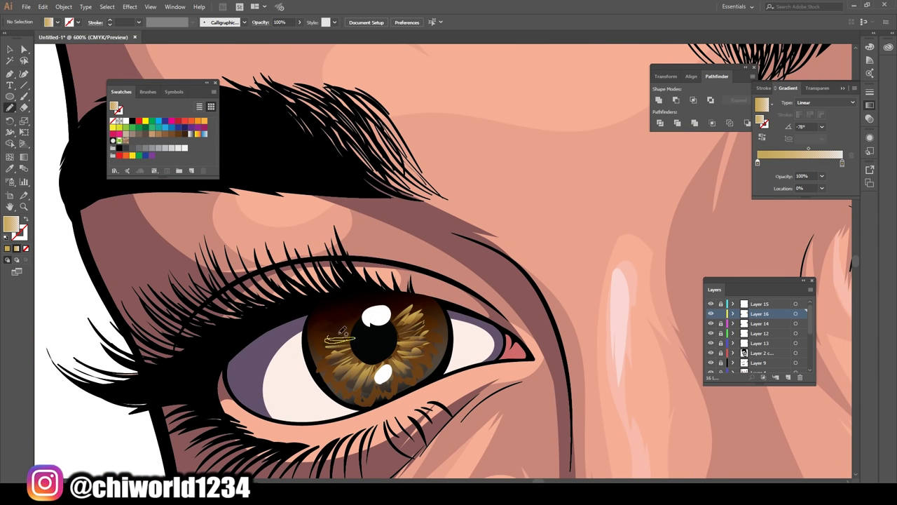
scroll(384, 372, down, 3)
scroll(463, 434, up, 2)
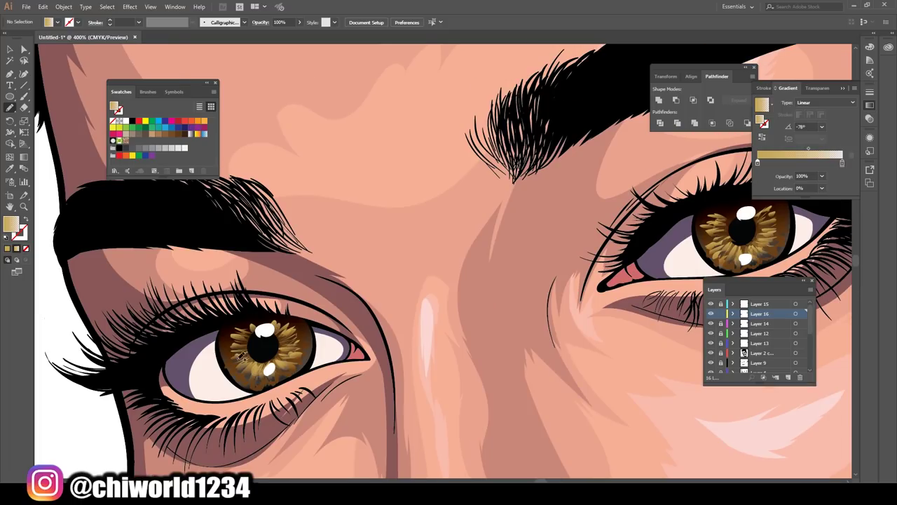
scroll(625, 425, down, 3)
scroll(625, 425, up, 2)
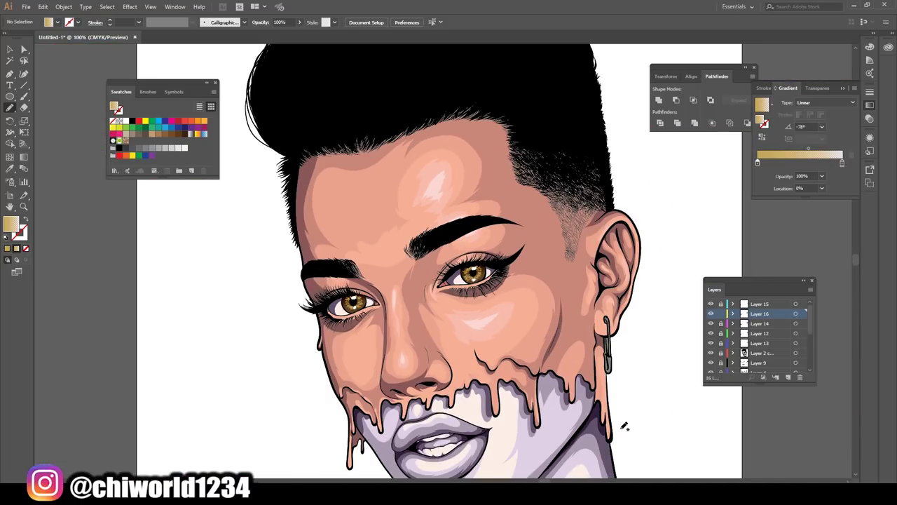
Add Layer 17 below Layer 15 and set up a -78° black, dark grey, black linear gradient with a narrow middle band
key(ctrl+l)
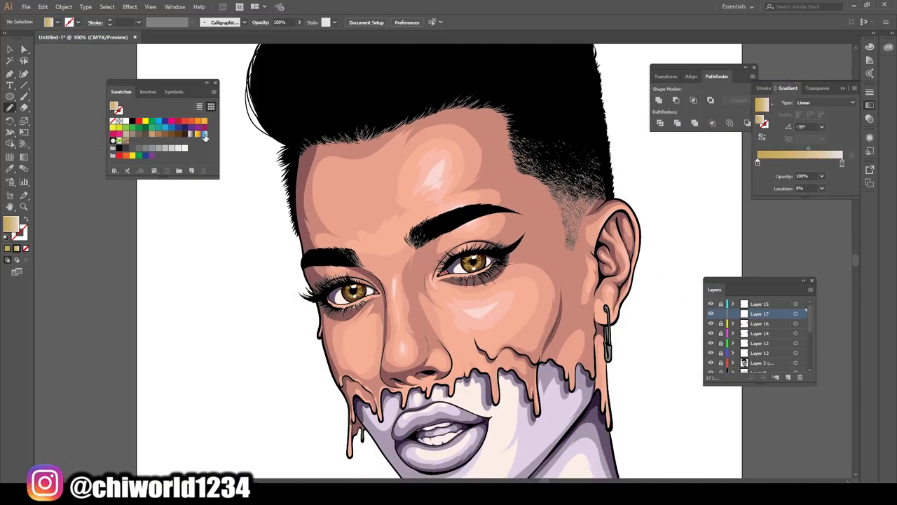
double_click(757, 163)
double_click(842, 162)
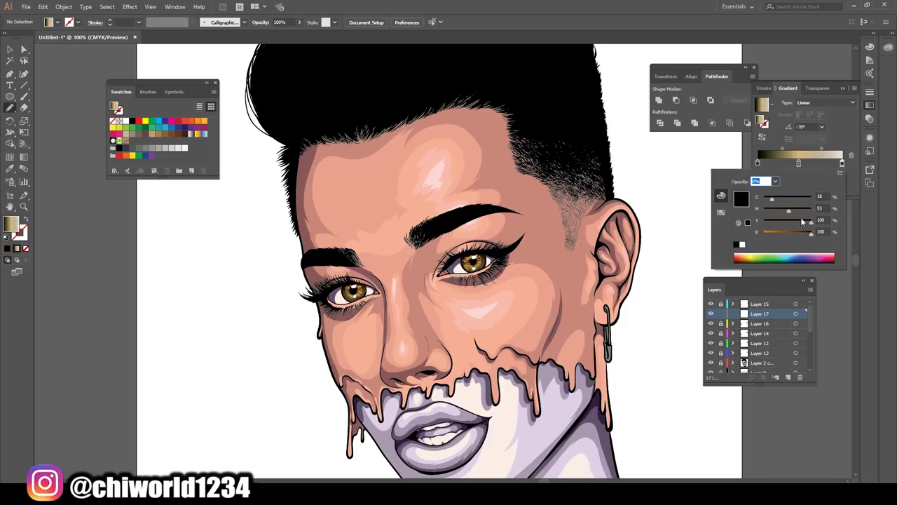
click(193, 135)
double_click(757, 163)
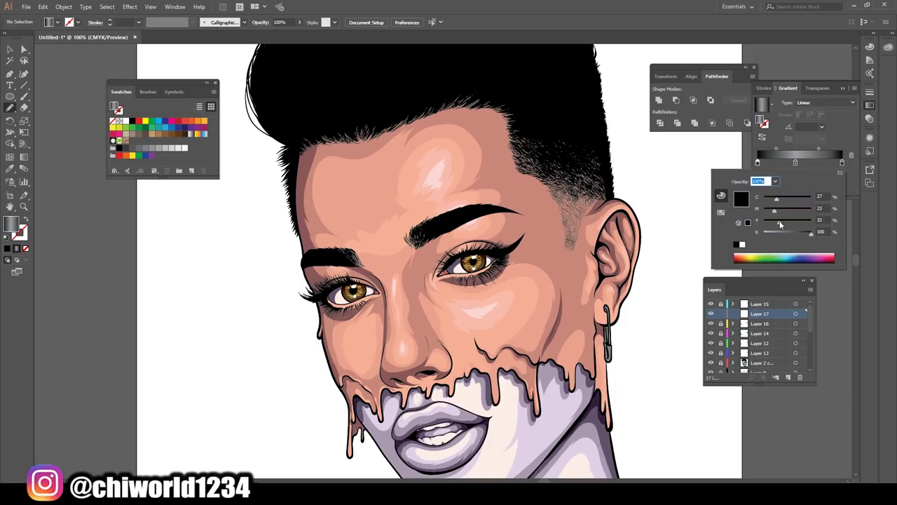
click(773, 148)
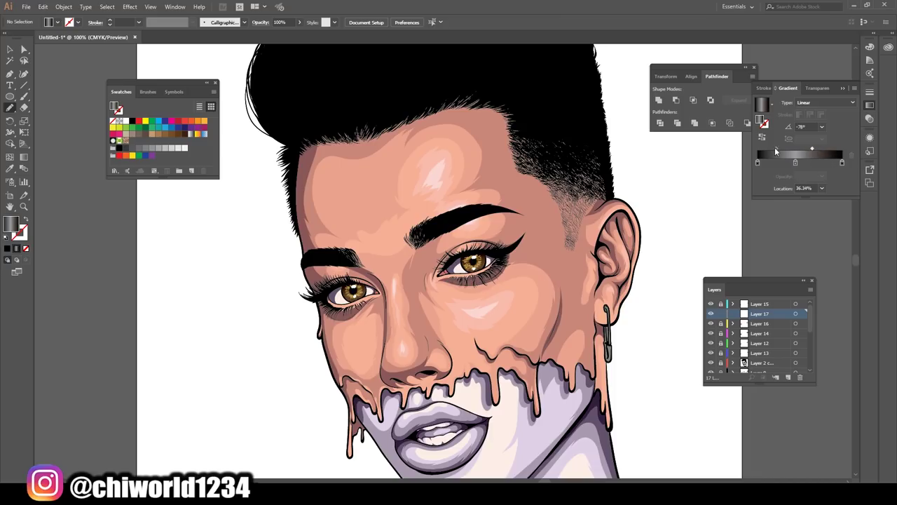
double_click(794, 162)
drag(776, 148, 786, 152)
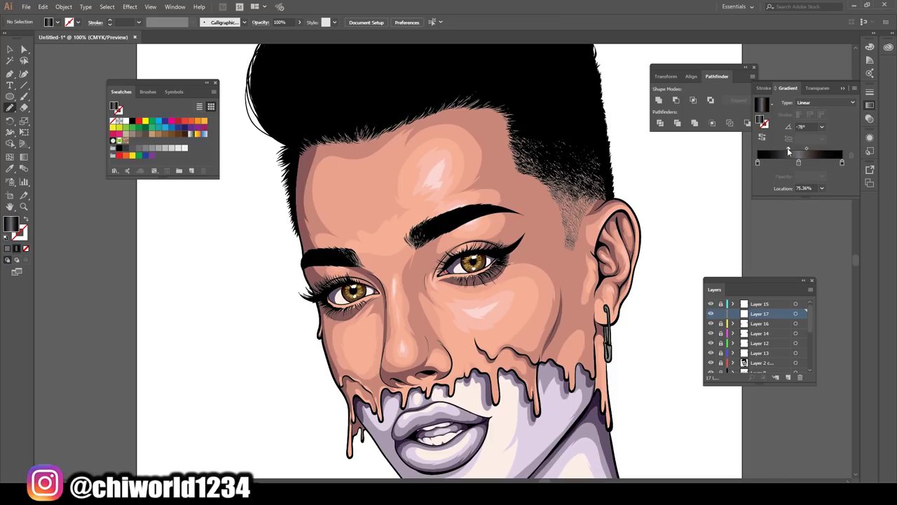
Use the gradient as a 0.25 pt Paintbrush stroke and paint fine grey hair highlights along the right eyebrow
key(b)
key(shift+x)
scroll(260, 200, down, 2)
scroll(481, 250, up, 6)
mouse_move(545, 224)
mouse_down()
mouse_move(477, 245)
mouse_move(431, 244)
mouse_up()
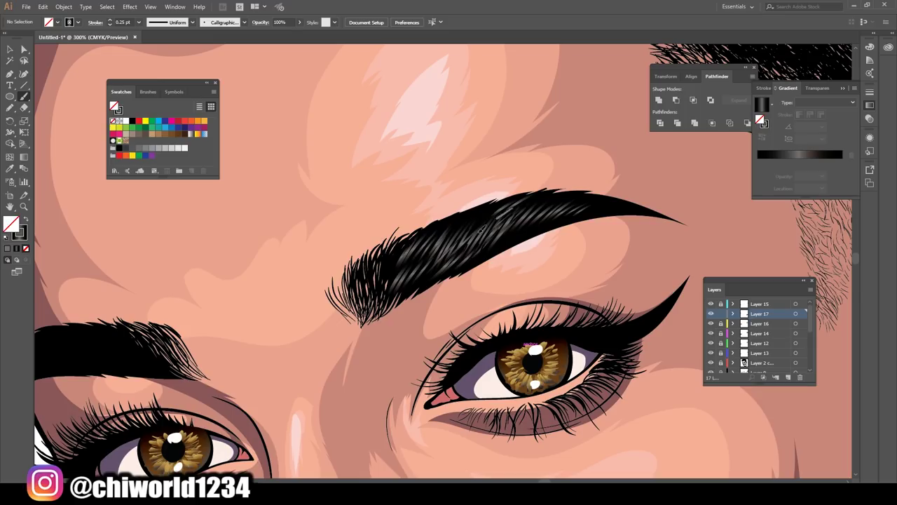
Paint matching fine grey hair highlights along the left eyebrow
scroll(524, 226, down, 4)
scroll(349, 364, up, 4)
mouse_move(347, 353)
mouse_down()
mouse_move(280, 354)
mouse_move(243, 338)
mouse_move(255, 358)
mouse_up()
scroll(368, 475, down, 4)
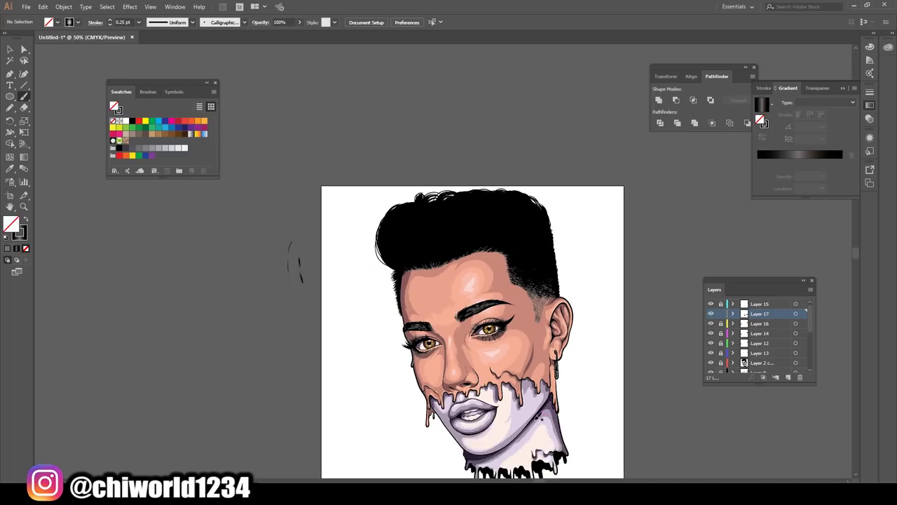
Paint a curved band of glossy grey strands swooping through the middle of the hair down to the hairline
scroll(534, 413, up, 4)
drag(420, 157, 391, 341)
drag(501, 148, 471, 307)
mouse_move(540, 153)
mouse_down()
mouse_move(392, 350)
mouse_move(524, 269)
mouse_up()
drag(474, 125, 533, 239)
drag(479, 285, 371, 351)
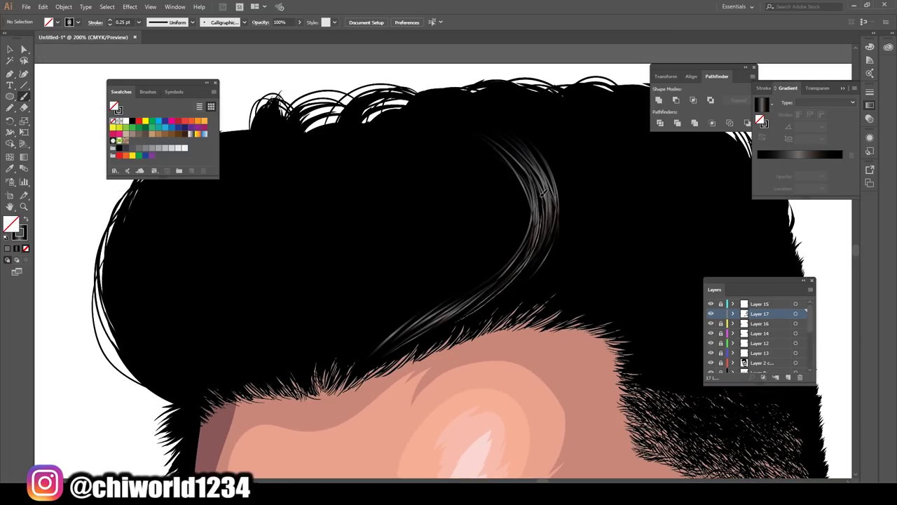
drag(524, 162, 540, 238)
Paint groups of curved grey highlight strands over the front of the quiff
scroll(274, 280, down, 4)
scroll(524, 398, up, 3)
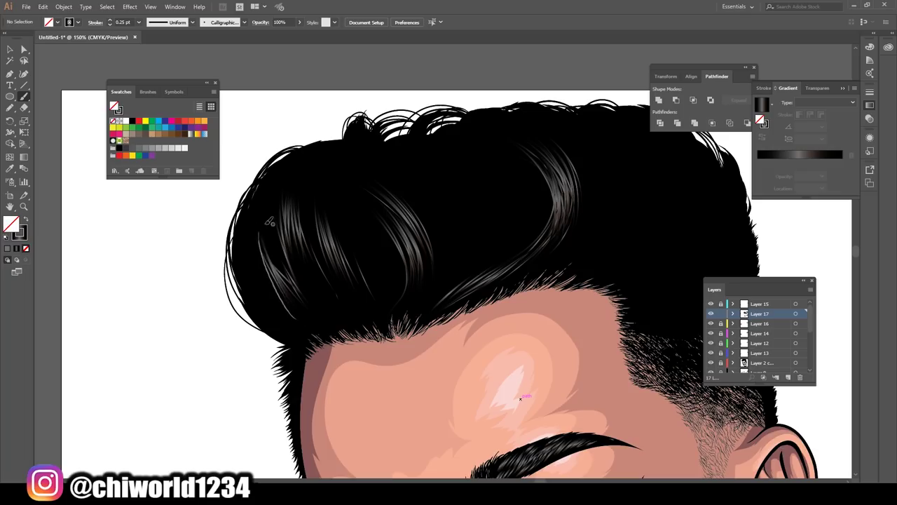
drag(275, 270, 310, 301)
key(ctrl+plus)
key(ctrl+plus)
key(ctrl+plus)
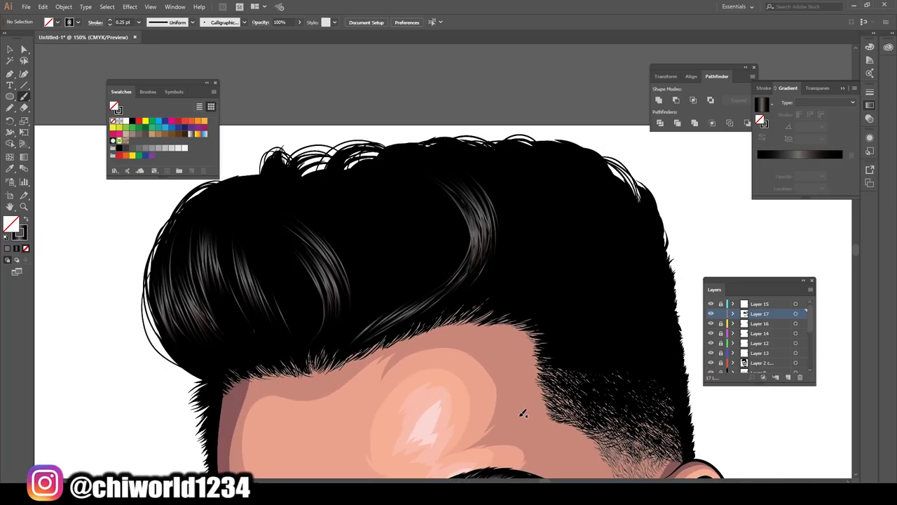
Fill the quiff between the front strands and the central swoop with grey highlight strands, including the small top tuft
drag(440, 238, 375, 207)
drag(434, 211, 380, 229)
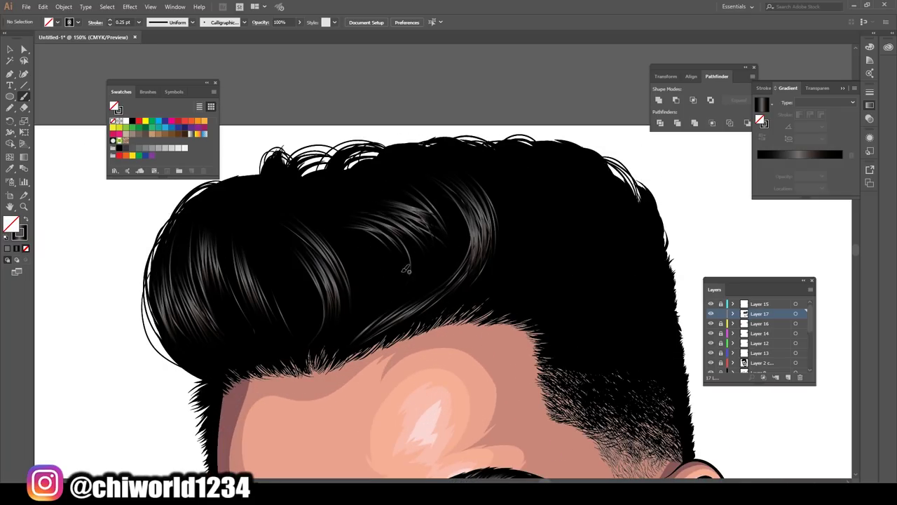
drag(438, 261, 389, 183)
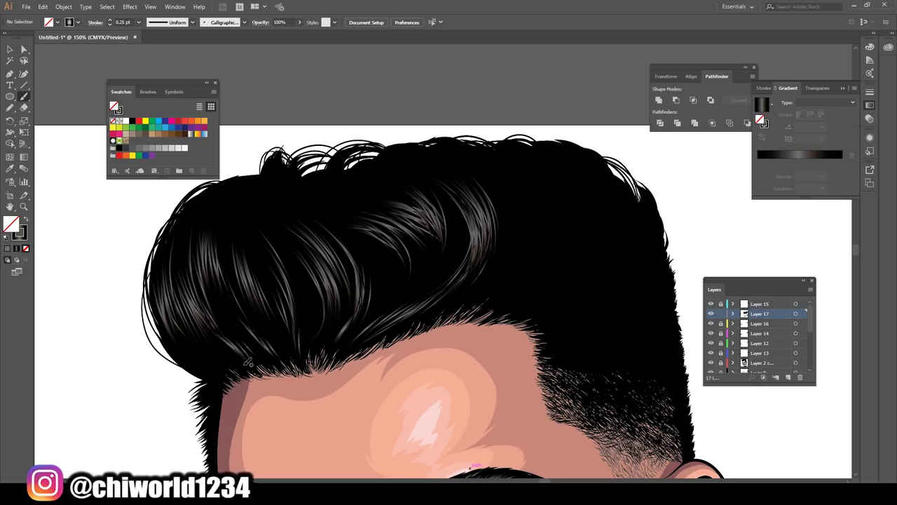
scroll(256, 231, down, 5)
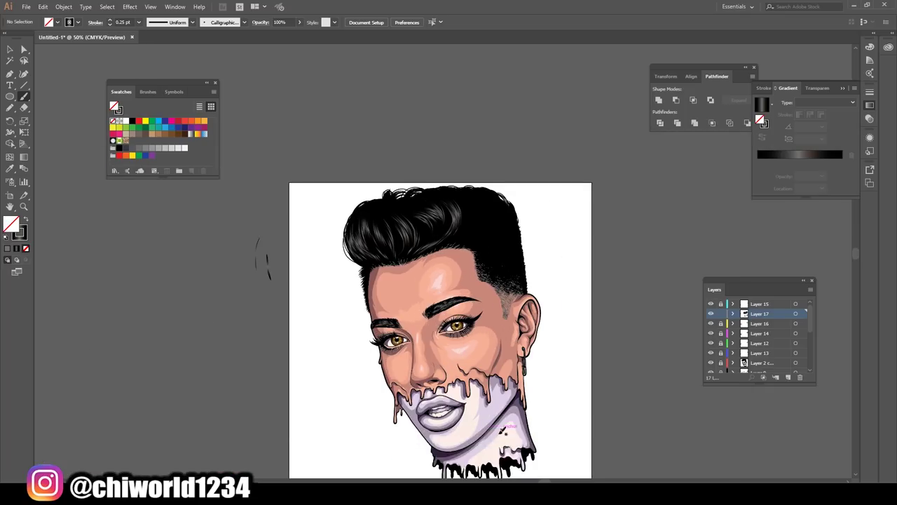
scroll(256, 231, up, 5)
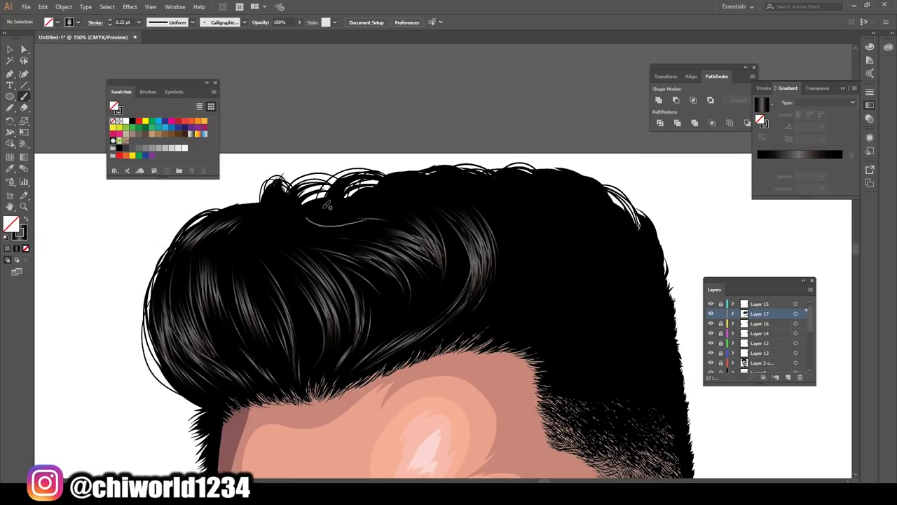
scroll(301, 182, down, 5)
scroll(324, 179, up, 5)
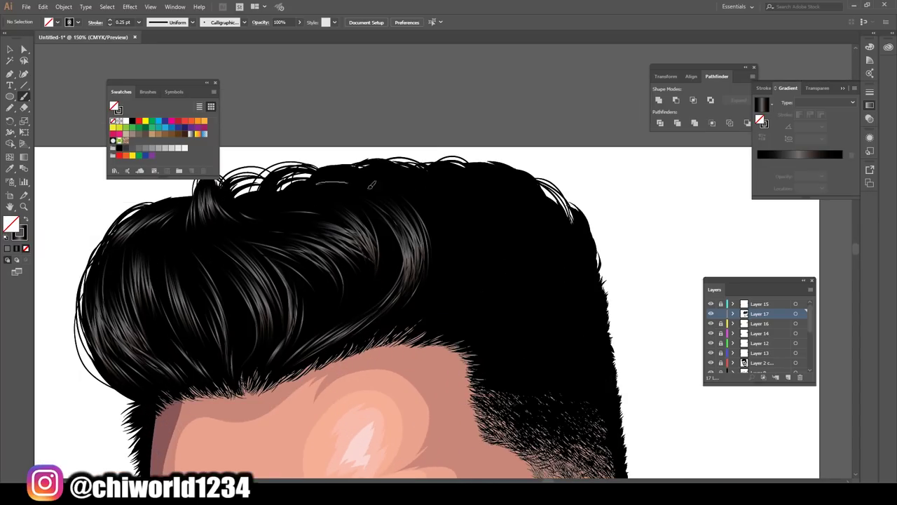
Paint curved grey highlight strands behind the central swoop, across the crown towards the back of the head
drag(436, 226, 456, 245)
mouse_move(482, 287)
mouse_down()
mouse_move(479, 225)
mouse_move(441, 189)
mouse_up()
drag(491, 252, 484, 203)
drag(506, 170, 545, 254)
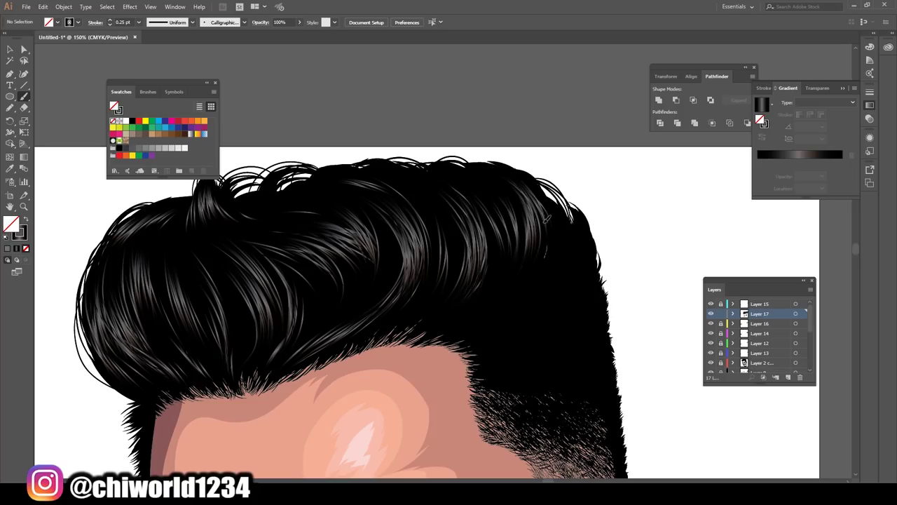
Paint grey strands sweeping along the lower hair just above the forehead hairline, blending into the central swoop
scroll(544, 254, down, 5)
scroll(461, 474, up, 6)
mouse_move(442, 329)
mouse_down()
mouse_move(422, 314)
mouse_move(342, 359)
mouse_up()
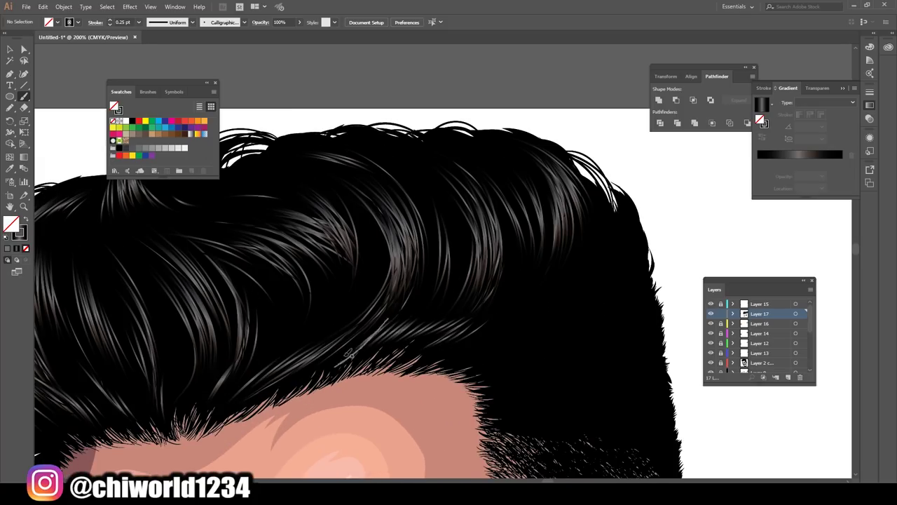
drag(416, 313, 382, 354)
scroll(473, 438, down, 2)
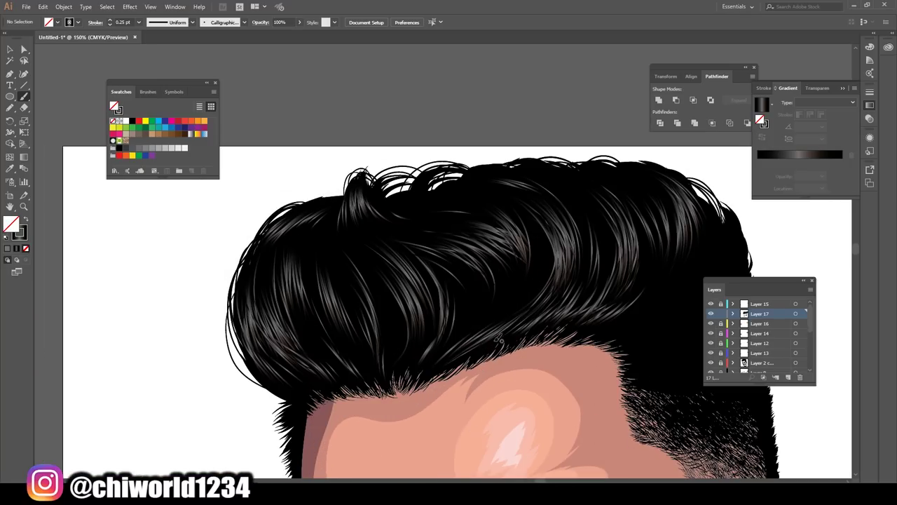
drag(459, 362, 522, 277)
scroll(522, 277, down, 3)
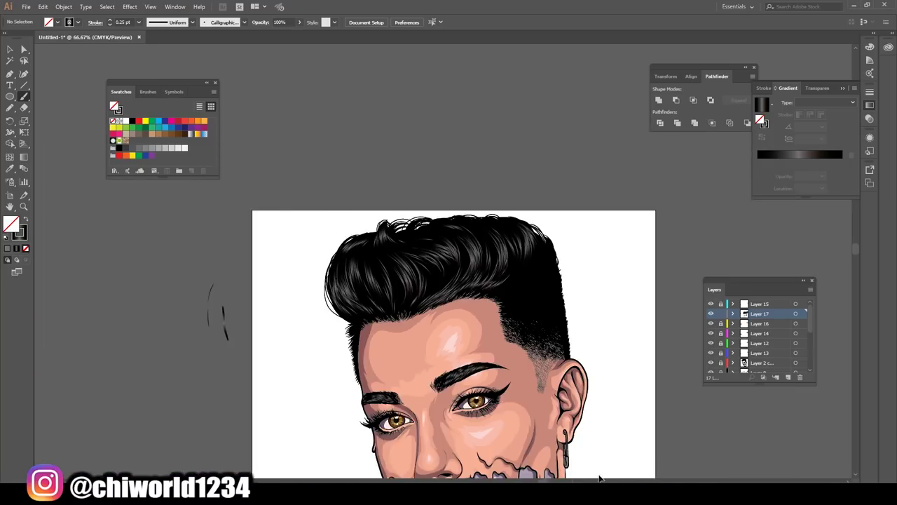
Paint grey highlight strands curving in from the back edge of the crown
scroll(335, 384, up, 4)
scroll(500, 332, down, 2)
scroll(363, 437, up, 2)
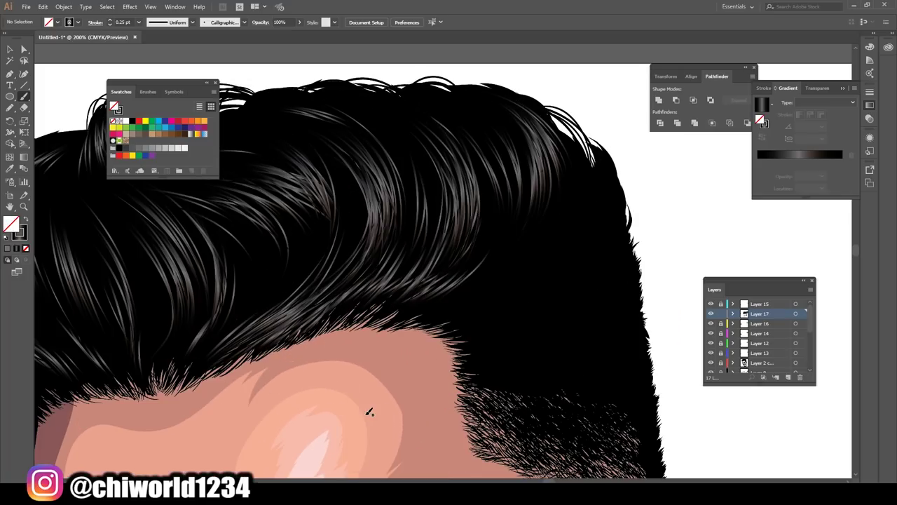
drag(553, 222, 555, 220)
drag(604, 209, 582, 248)
Paint short grey highlight strands across the side of the head, from behind the forehead hairline down to the sideburn fade
scroll(527, 419, down, 2)
scroll(406, 338, up, 2)
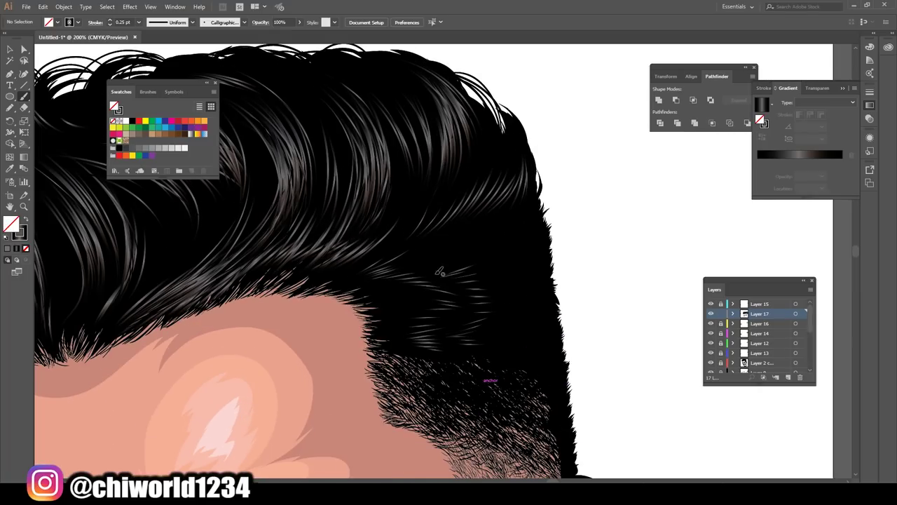
scroll(478, 210, down, 2)
scroll(426, 307, up, 2)
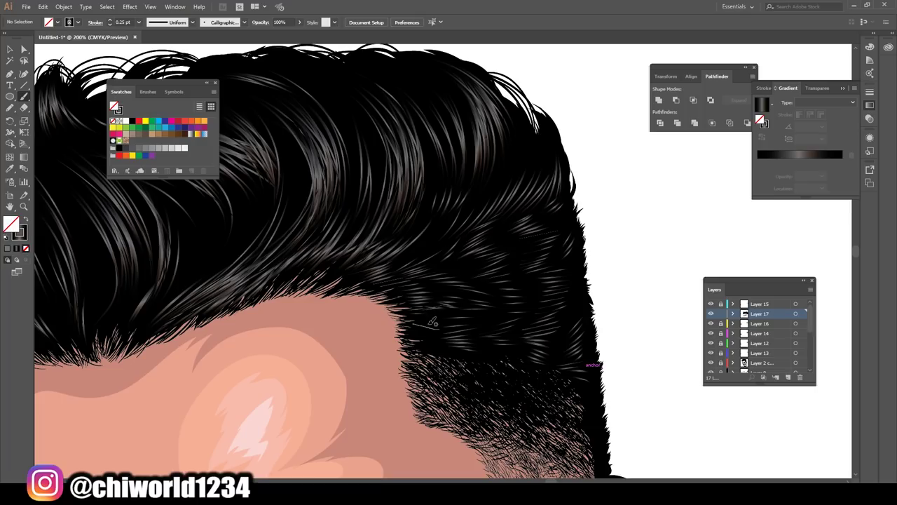
scroll(482, 240, down, 2)
scroll(466, 359, up, 2)
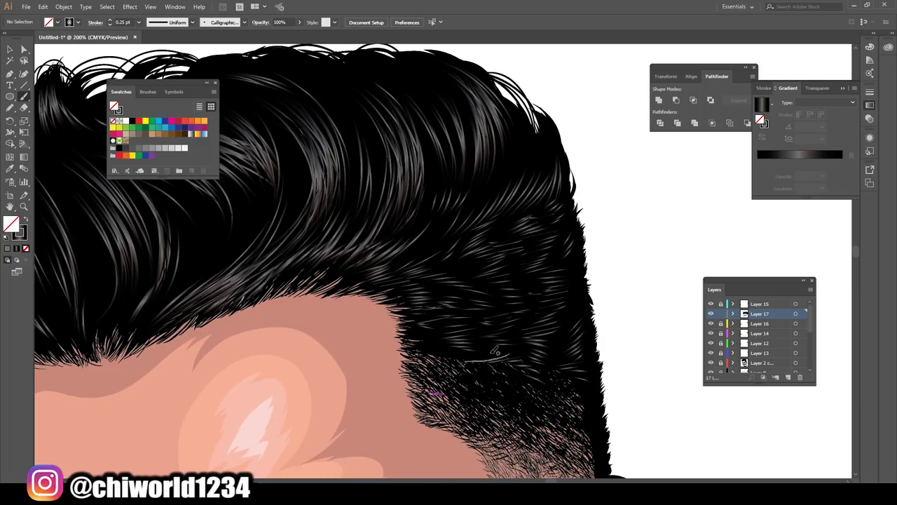
scroll(443, 325, down, 2)
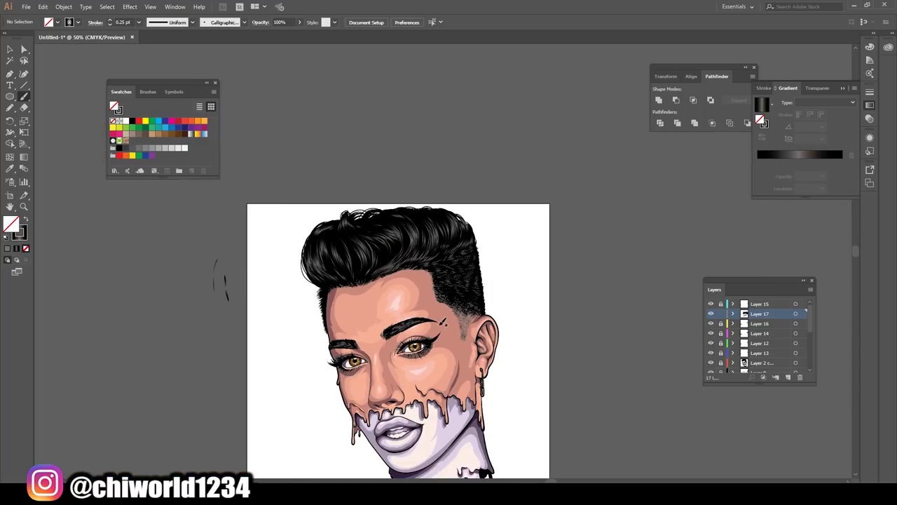
Touch up the grey strands just above the forehead hairline and in the lower central swoop
scroll(443, 322, up, 2)
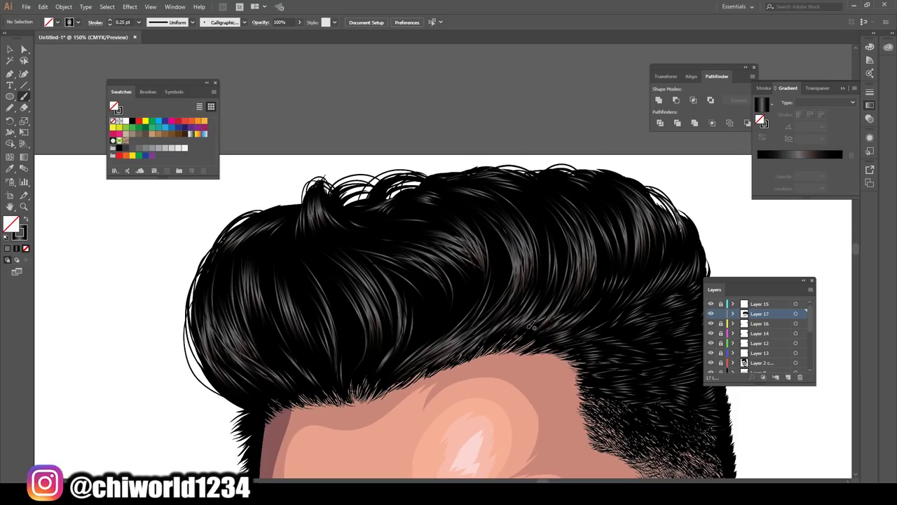
scroll(535, 225, down, 2)
scroll(446, 342, up, 2)
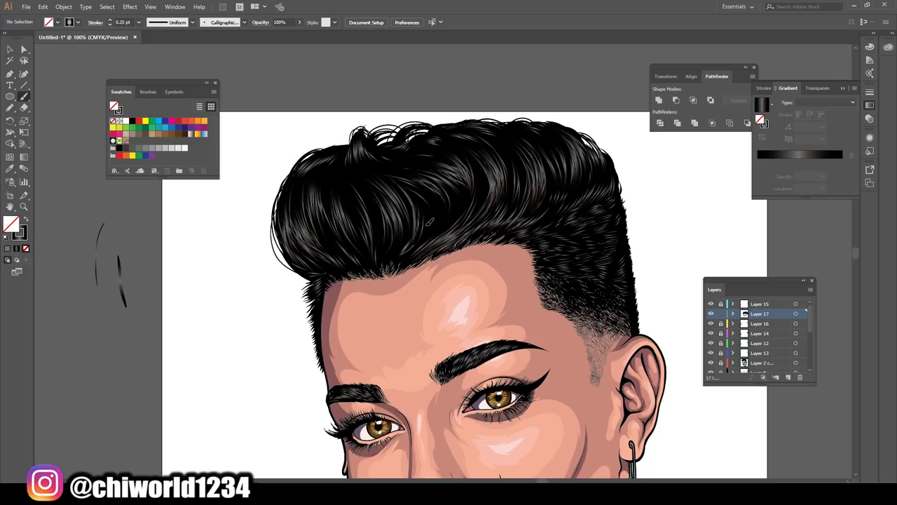
scroll(405, 164, down, 2)
scroll(463, 316, up, 1)
scroll(520, 446, down, 1)
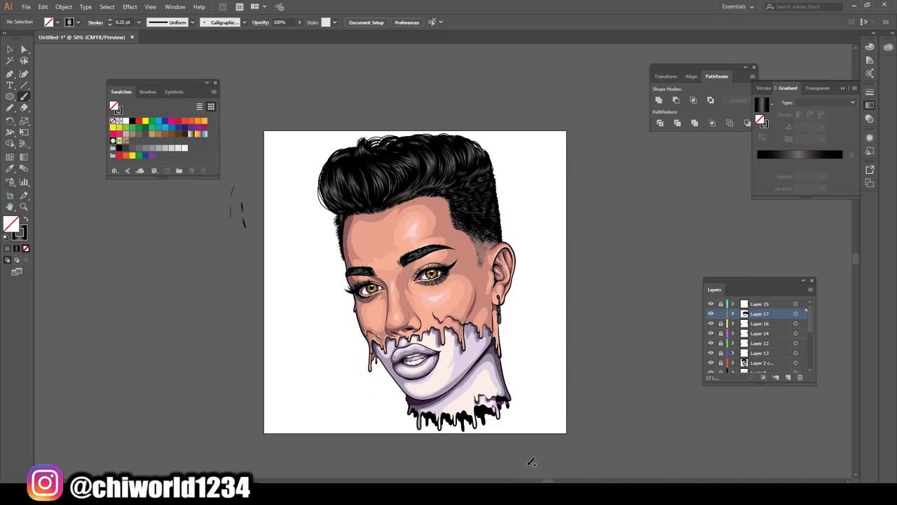
Create a new layer directly beneath Layer 17
click(752, 326)
scroll(621, 360, up, 3)
key(ctrl+l)
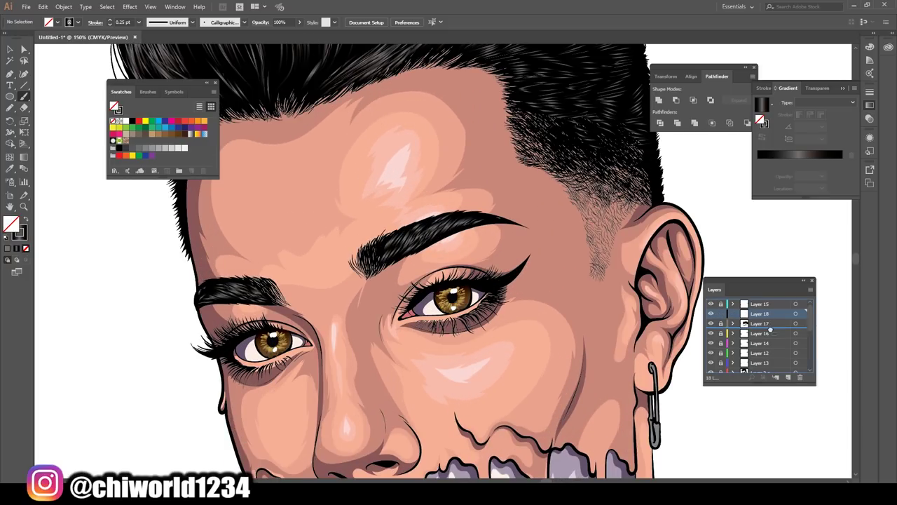
Set up a soft-edged purple 6 pt brush stroke at 50% opacity, making test strokes on the empty canvas beside the artboard
scroll(158, 214, down, 2)
click(188, 123)
key(shift+x)
drag(168, 222, 147, 253)
click(129, 9)
click(252, 120)
click(70, 49)
drag(192, 233, 169, 292)
click(299, 22)
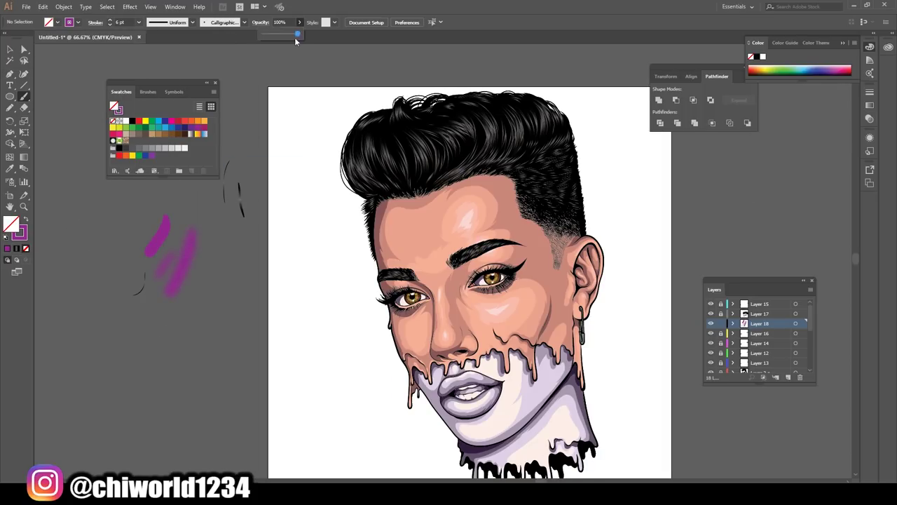
Create a new layer beneath the line art layer and paint soft purple eyeshadow over the upper lid of the eye nearer the ear
scroll(555, 309, up, 3)
mouse_move(443, 265)
mouse_down()
mouse_move(496, 254)
mouse_move(429, 257)
mouse_move(384, 306)
mouse_up()
key(ctrl+z)
click(788, 377)
mouse_move(484, 269)
mouse_down()
mouse_move(456, 330)
mouse_move(420, 337)
mouse_up()
scroll(421, 337, down, 2)
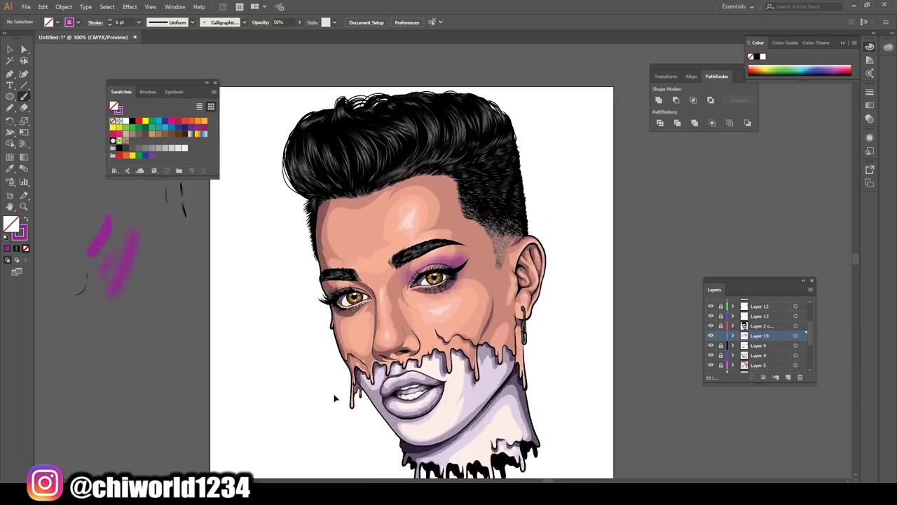
Paint purple eyeshadow above and below the far eye and along the lower lid of the eye nearer the ear
scroll(307, 337, up, 3)
drag(290, 308, 190, 329)
mouse_move(287, 368)
mouse_down()
mouse_move(231, 392)
mouse_move(196, 365)
mouse_up()
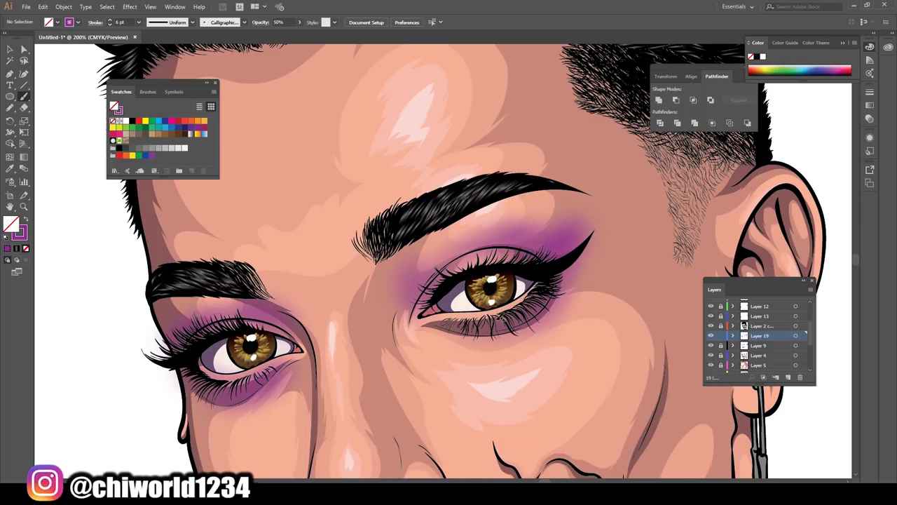
drag(487, 315, 435, 329)
scroll(484, 393, down, 2)
Set the stroke to pink FF6CD2 at 4 pt and brush it over the upper eyeshadow beneath the eyebrow nearer the ear
key(ctrl+equal)
double_click(19, 232)
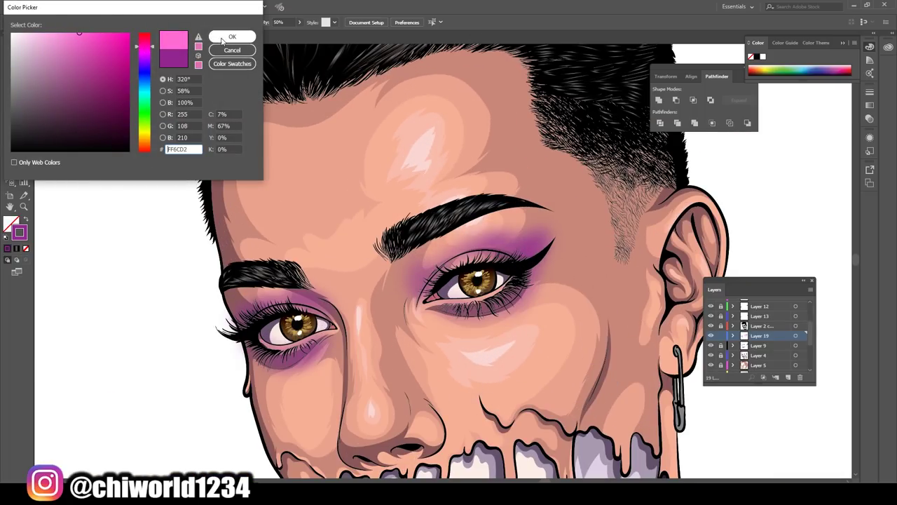
click(234, 34)
click(139, 22)
click(151, 111)
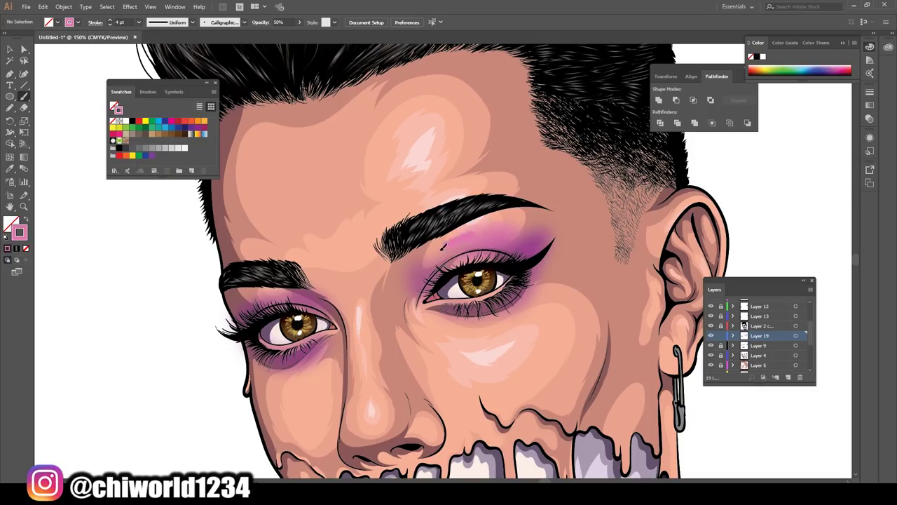
Switch the stroke to a very dark purple and deepen the eyeshadow close to the lashes and outer eyeliner wing
double_click(19, 232)
click(235, 34)
drag(522, 245, 480, 250)
key(ctrl+0)
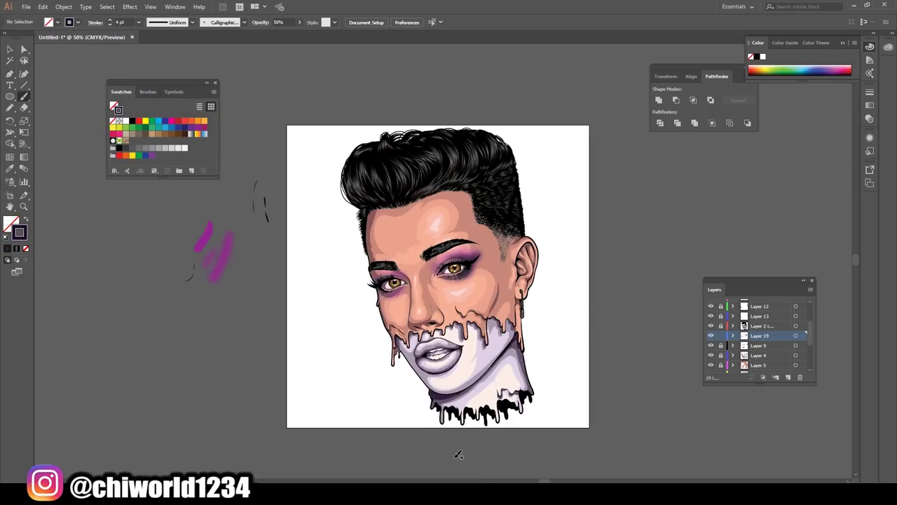
key(ctrl+equal)
key(ctrl+equal)
key(ctrl+equal)
key(ctrl+equal)
key(ctrl+equal)
key(ctrl+0)
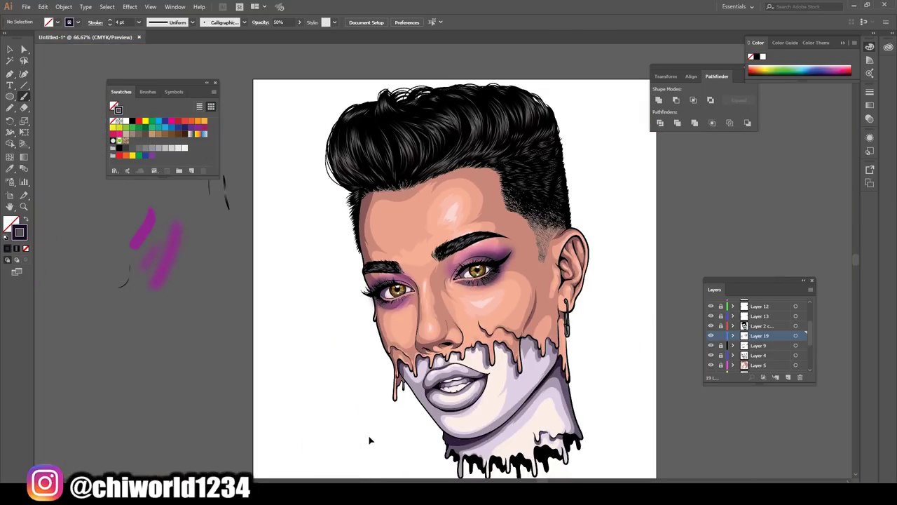
Change the eyeshadow brush's stroke colour to a light pink
key(ctrl+equal)
key(ctrl+equal)
key(ctrl+equal)
double_click(19, 232)
key(ctrl+v)
click(232, 36)
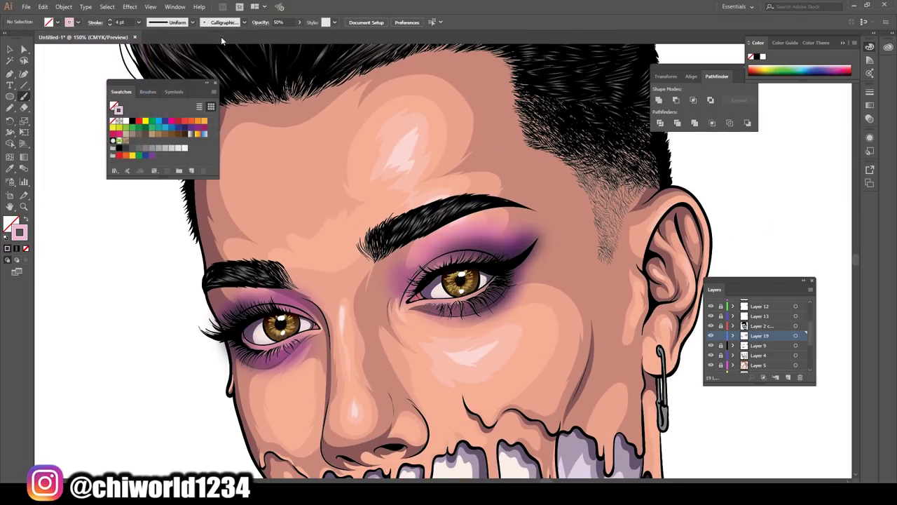